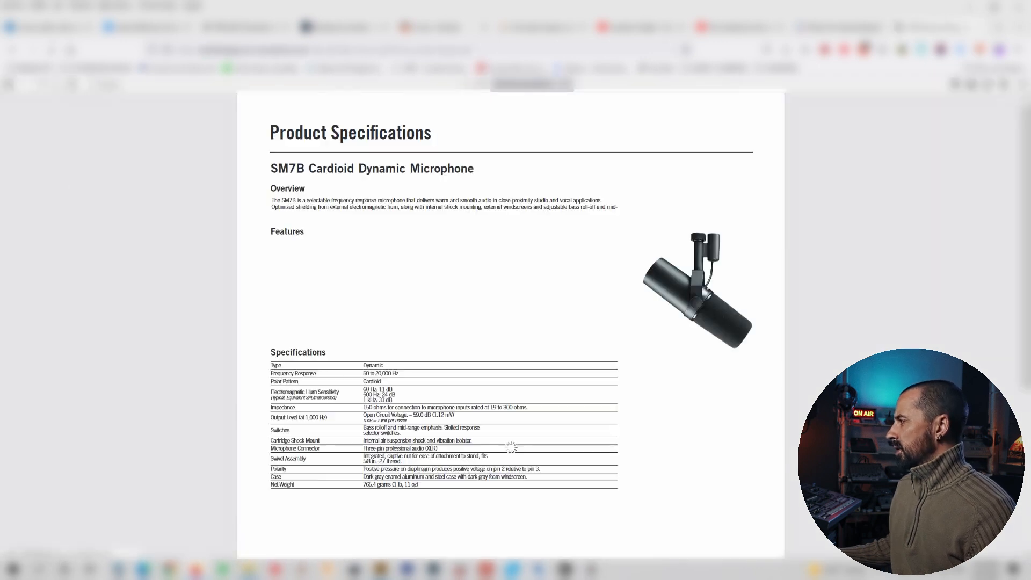
Look over the SM7B specification sheet and search the web in a new tab for "rode videomicro datasheet"
scroll(513, 446, down, 5)
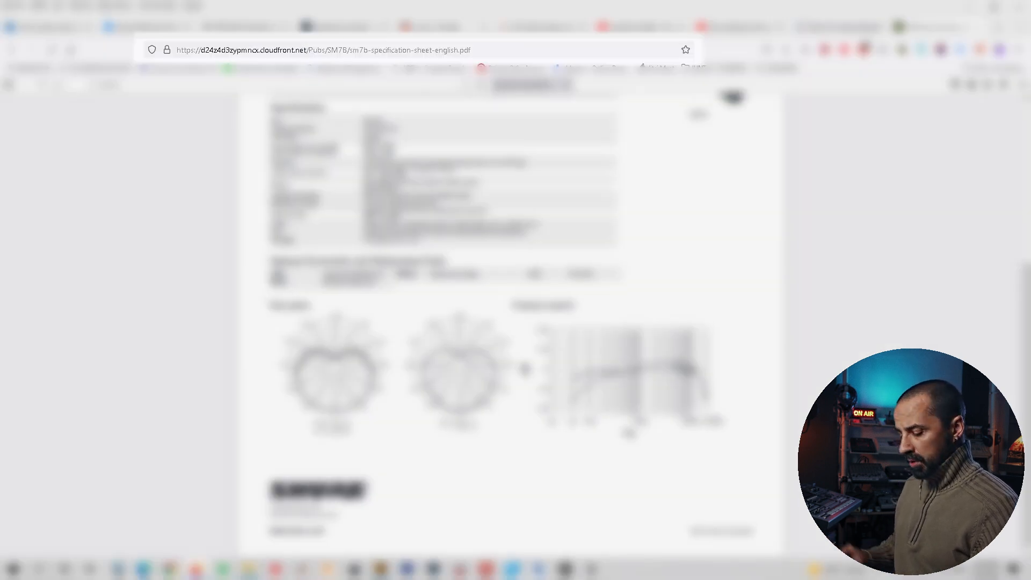
scroll(510, 322, up, 4)
key(ctrl+t)
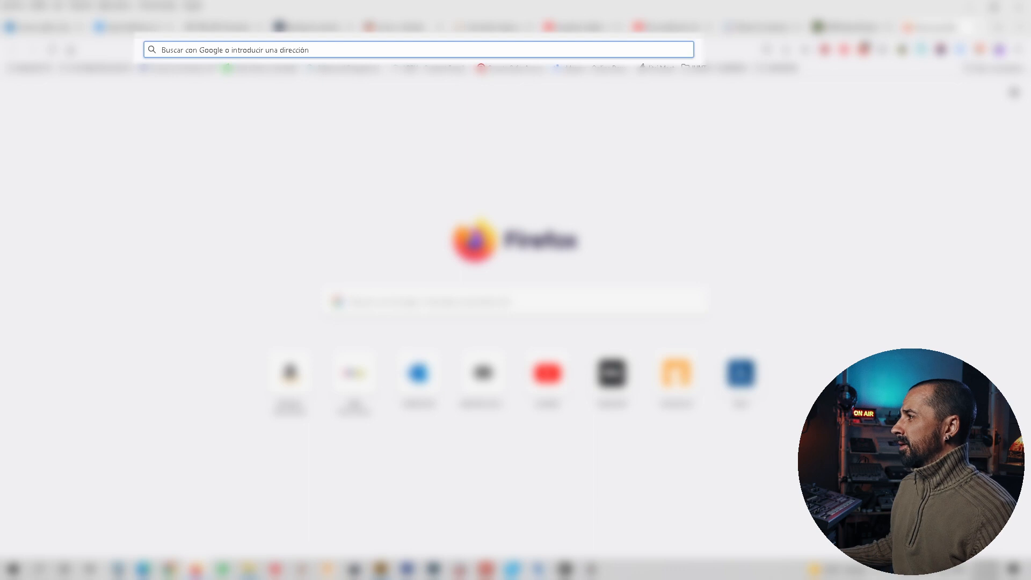
click(419, 50)
text(rode video)
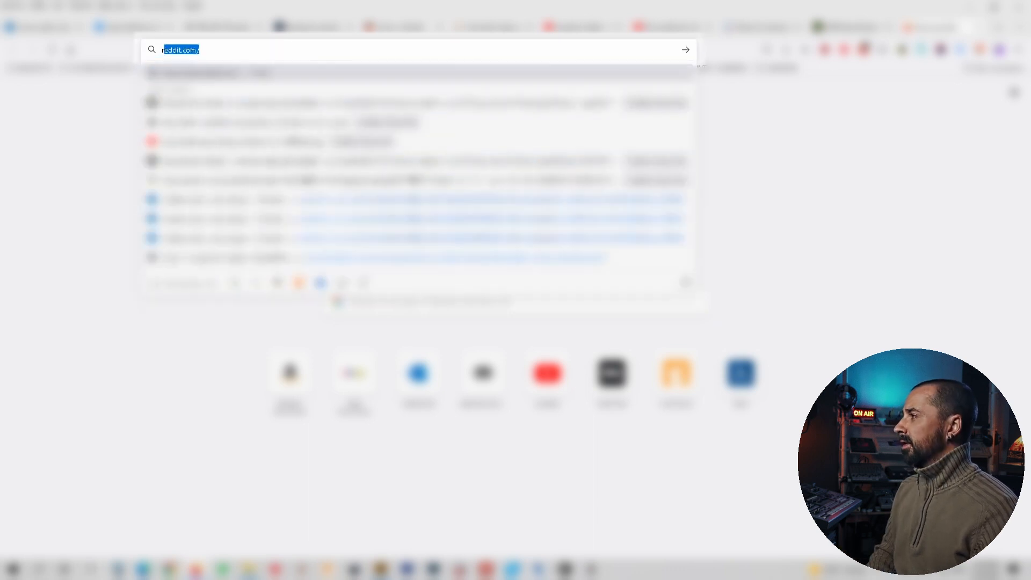
text(mic)
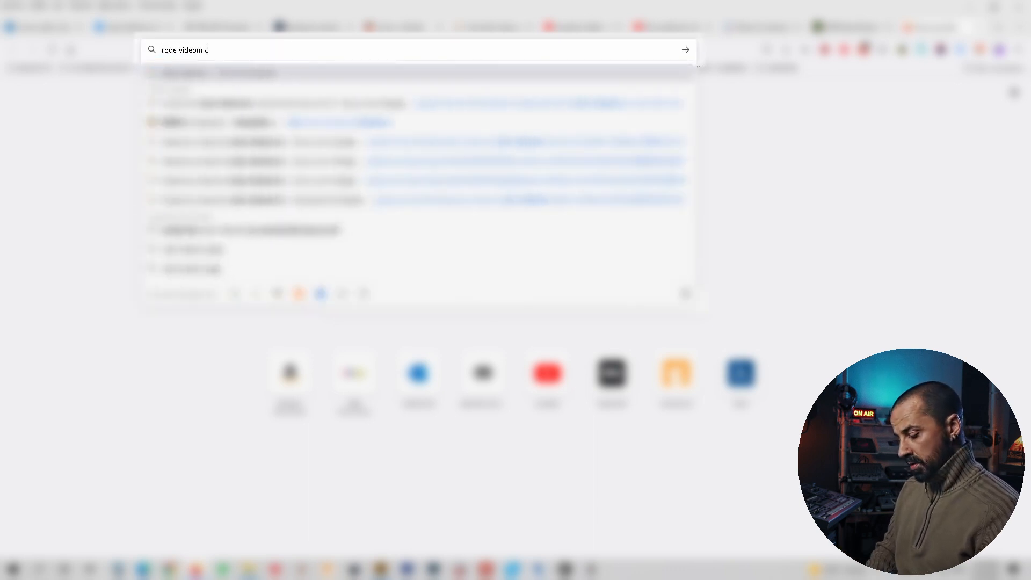
text(ro datashe)
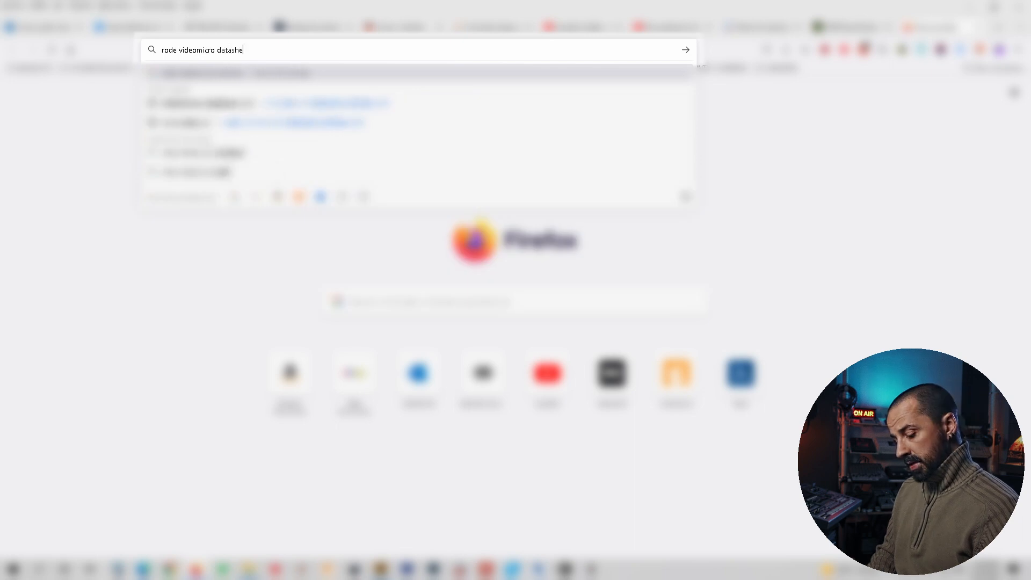
text(et)
key(Return)
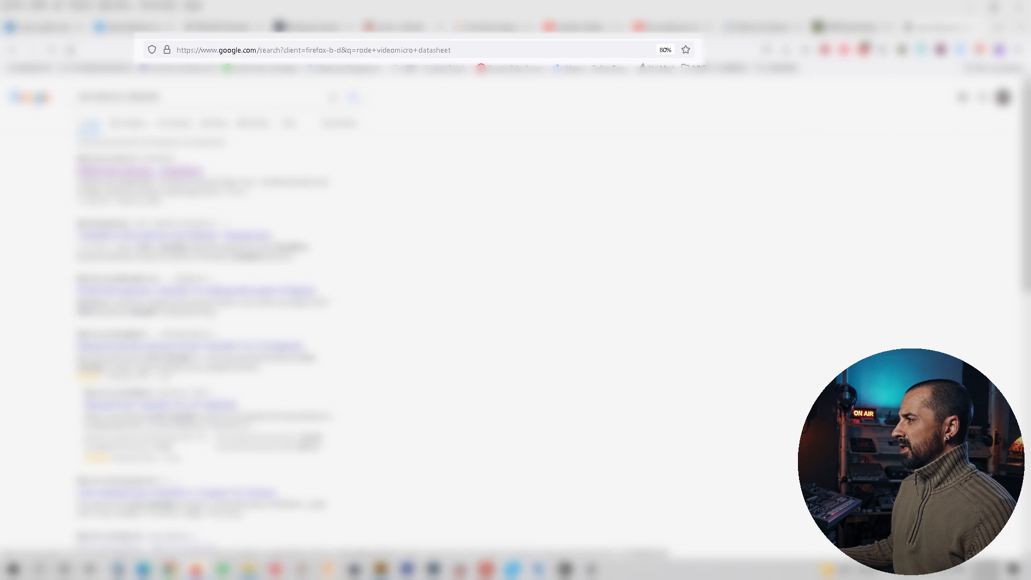
Open RØDE's VideoMicro product page from the results, go through its specifications and open the VideoMicro datasheet
click(141, 171)
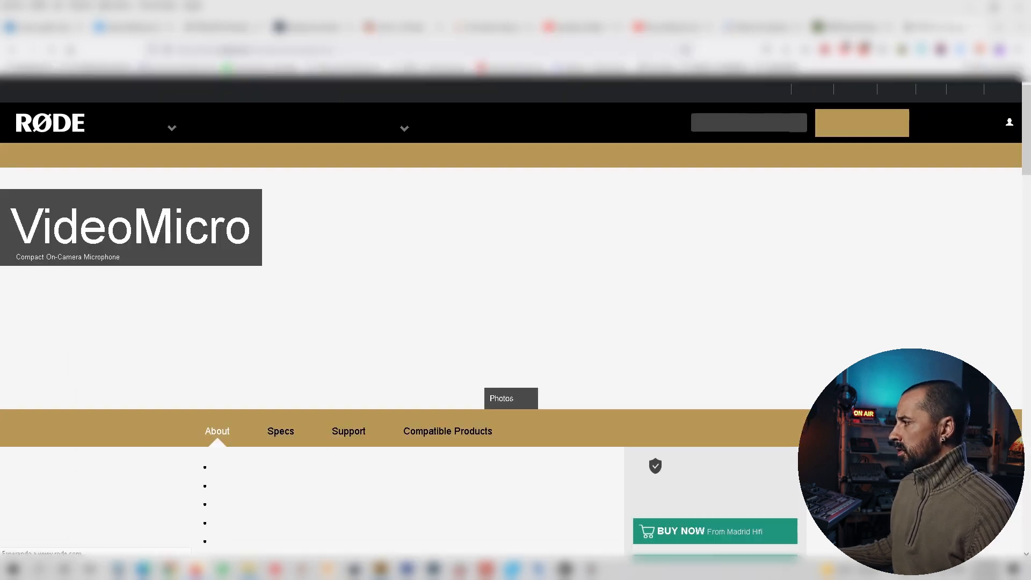
scroll(516, 322, down, 5)
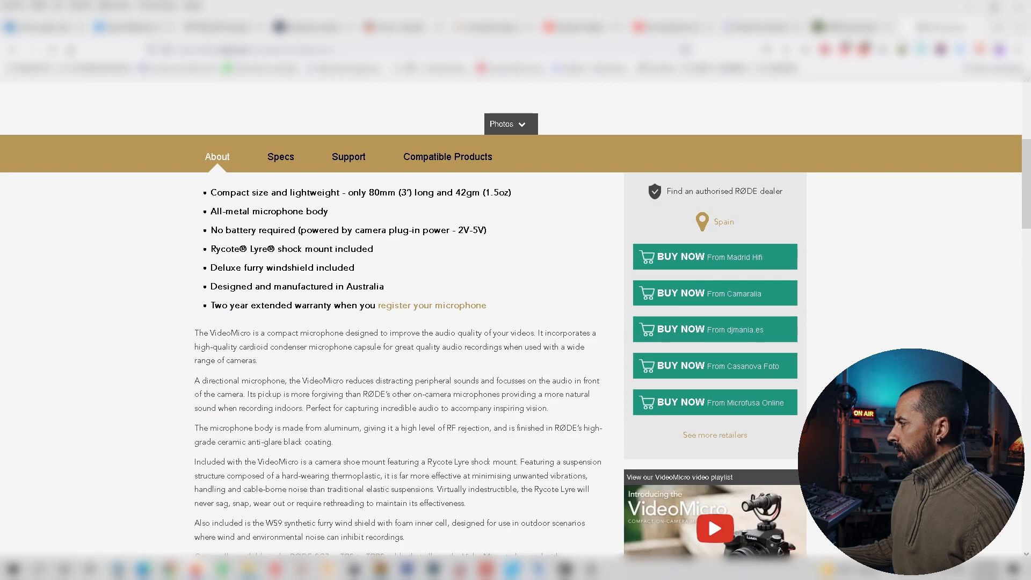
scroll(515, 322, down, 4)
scroll(515, 322, down, 5)
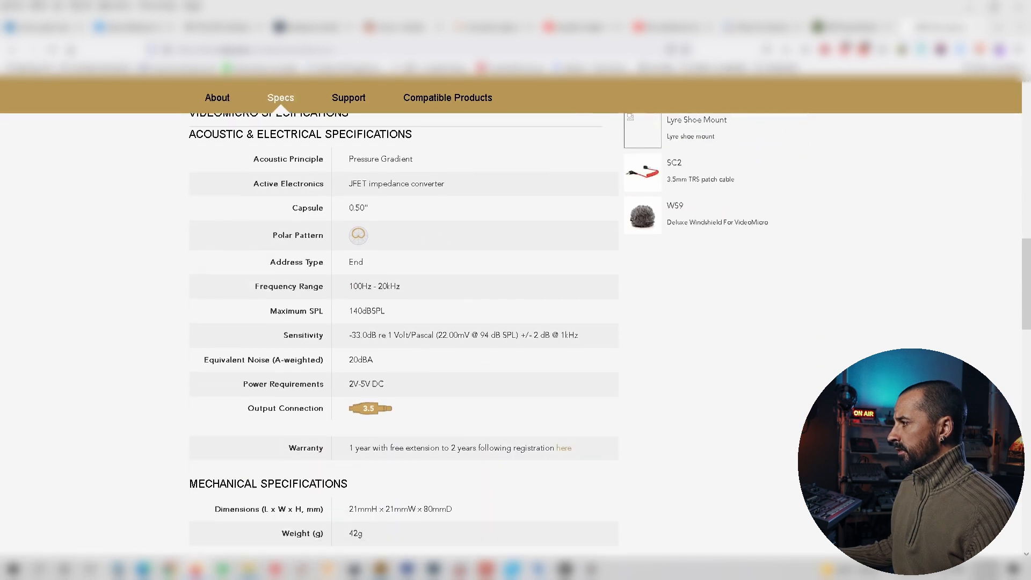
scroll(395, 405, down, 4)
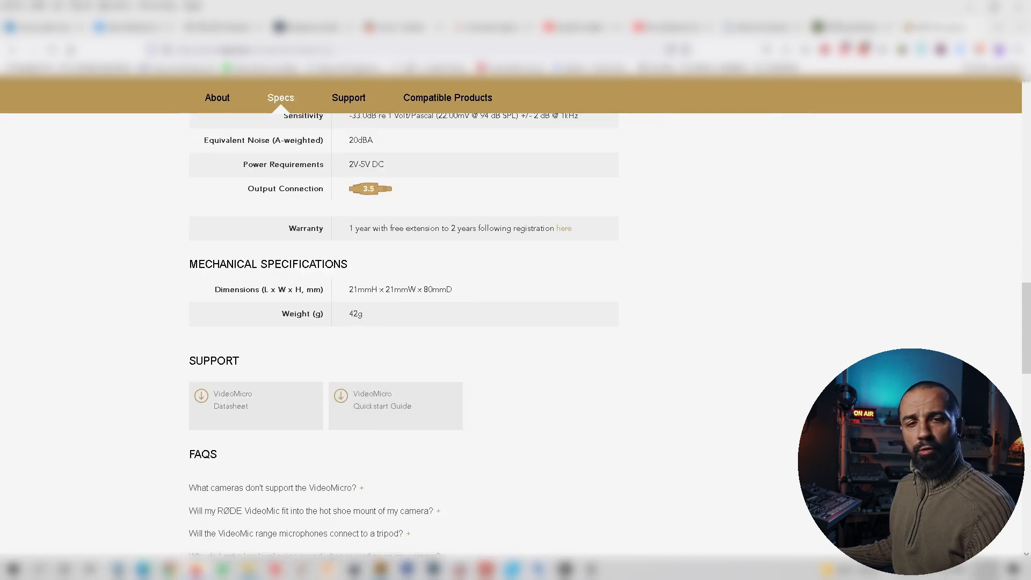
click(252, 406)
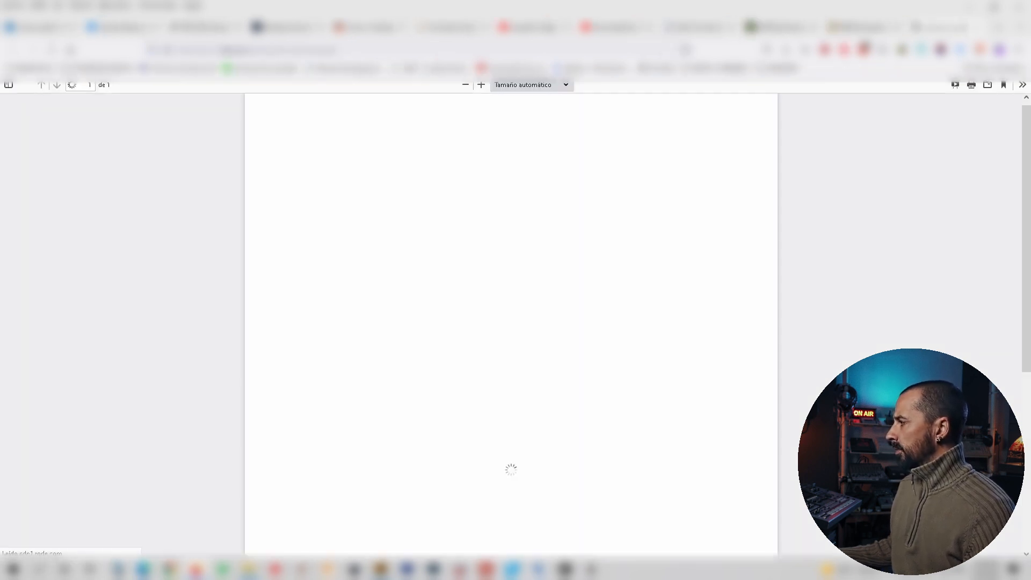
scroll(510, 322, down, 5)
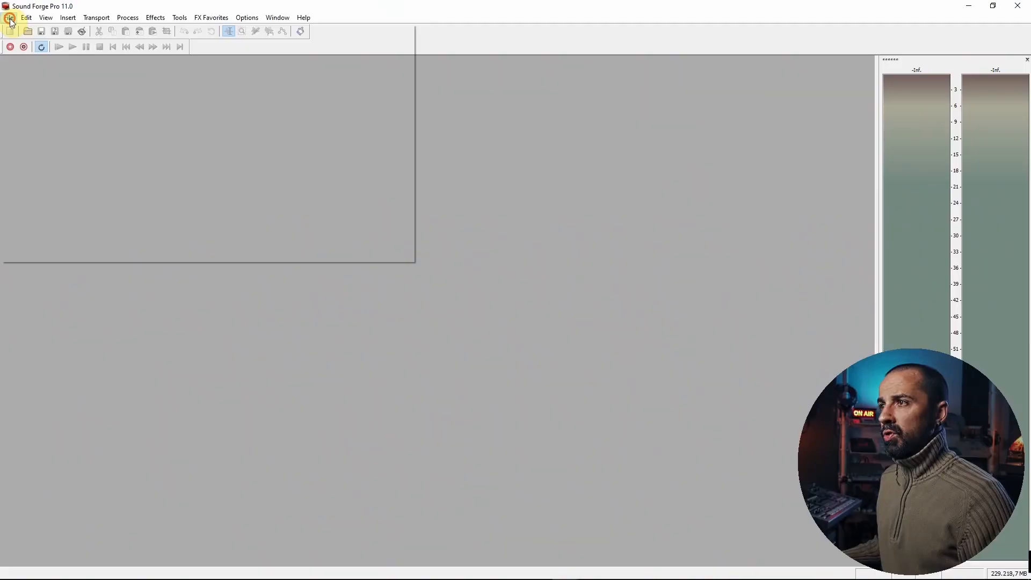
Switch to Sound Forge Pro and create a new 48,000 Hz, 24-bit stereo sound file
click(9, 17)
click(25, 30)
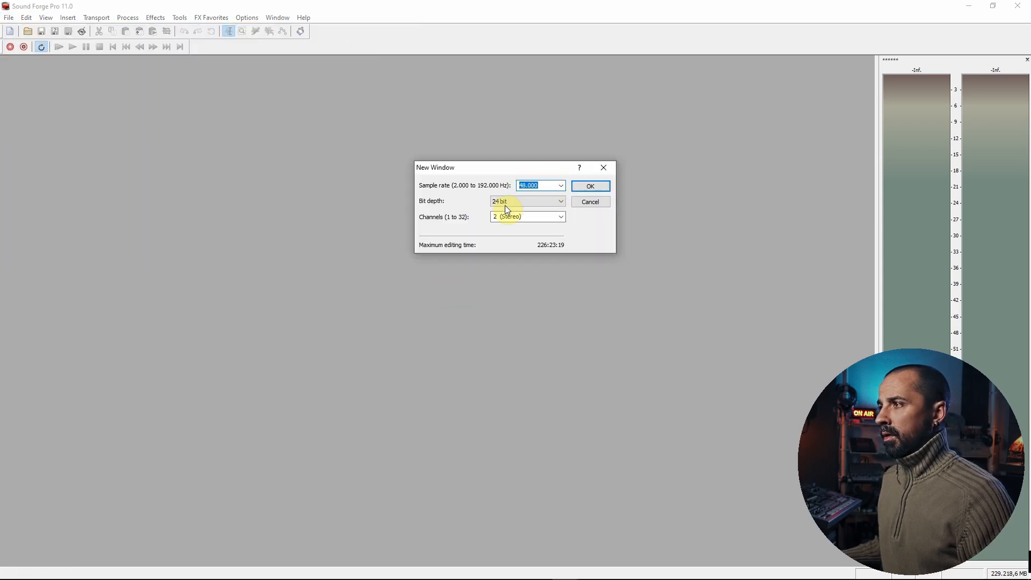
key(Return)
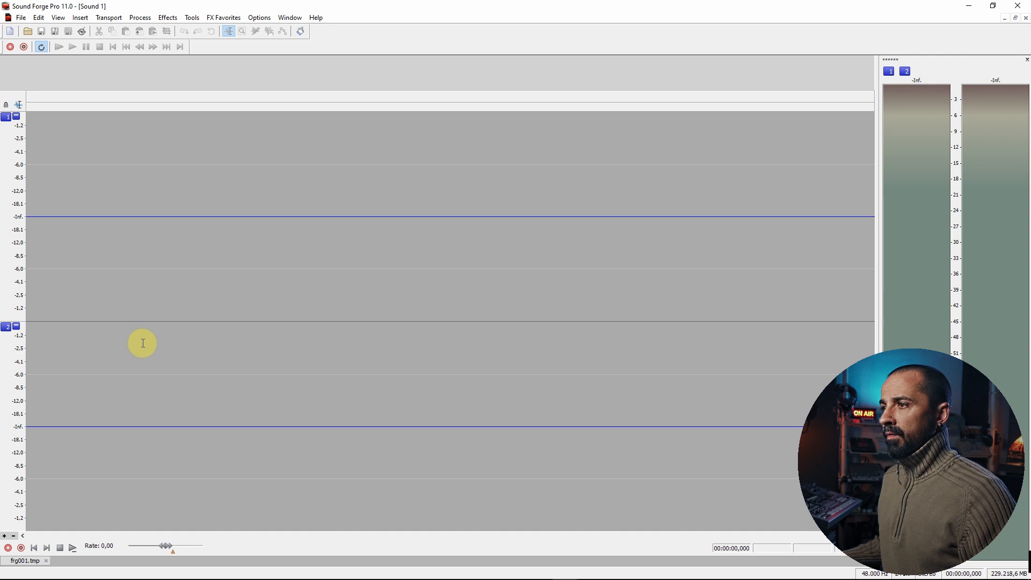
Generate 60 seconds of white noise at -12 dB at the end of the file with Simple Synthesis, and exit the program
click(43, 18)
mouse_move(80, 17)
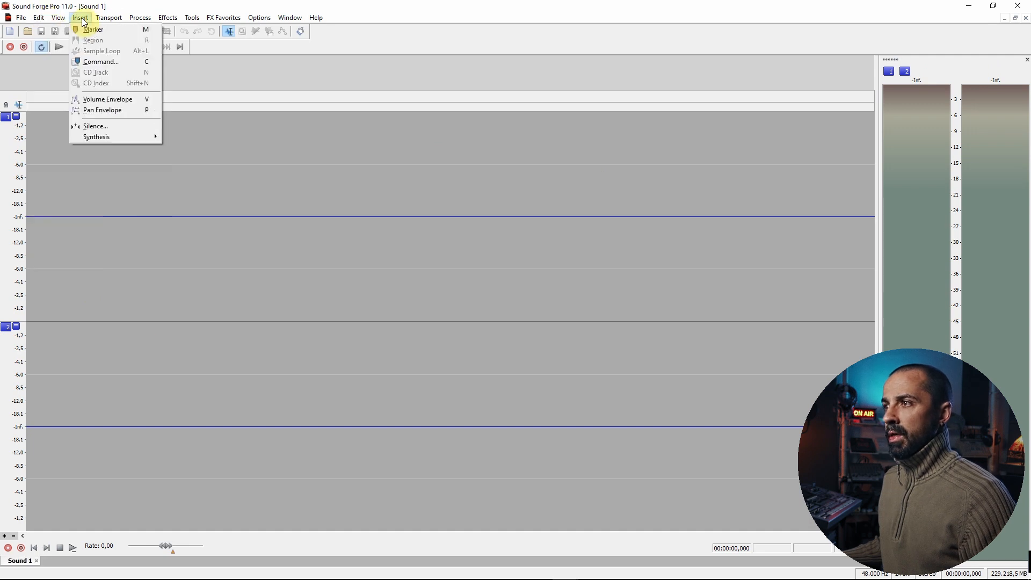
mouse_move(103, 138)
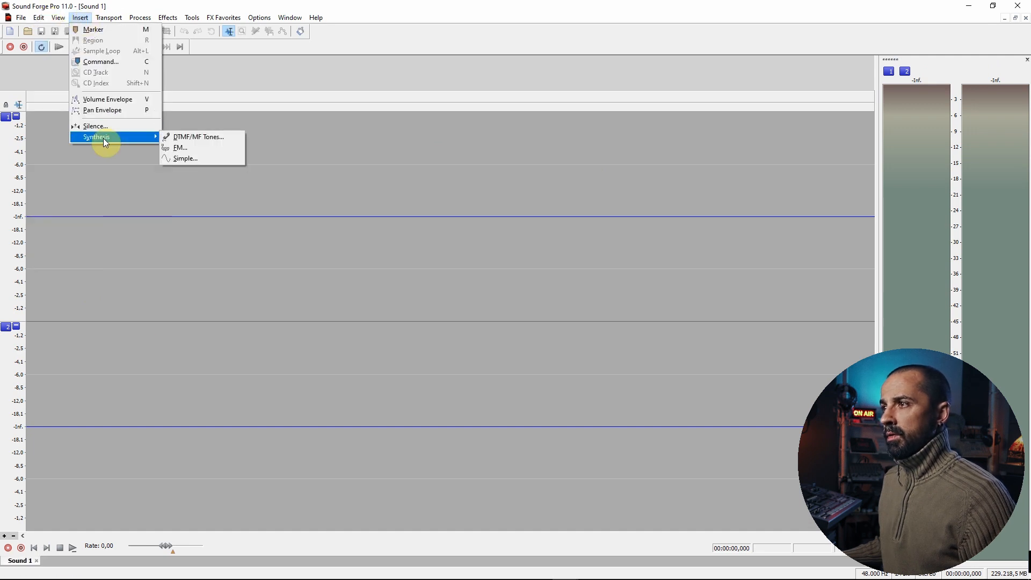
click(200, 157)
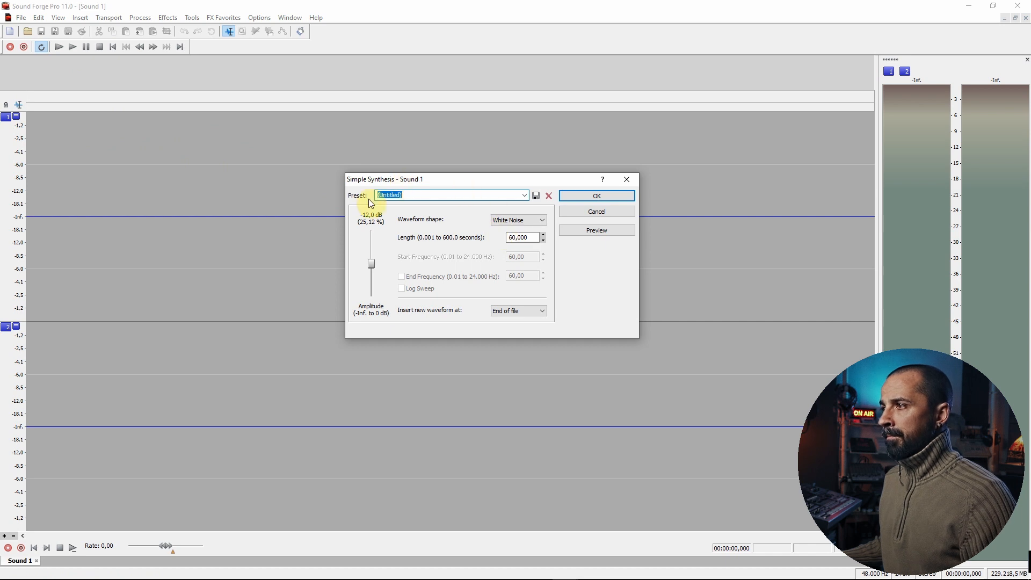
click(525, 222)
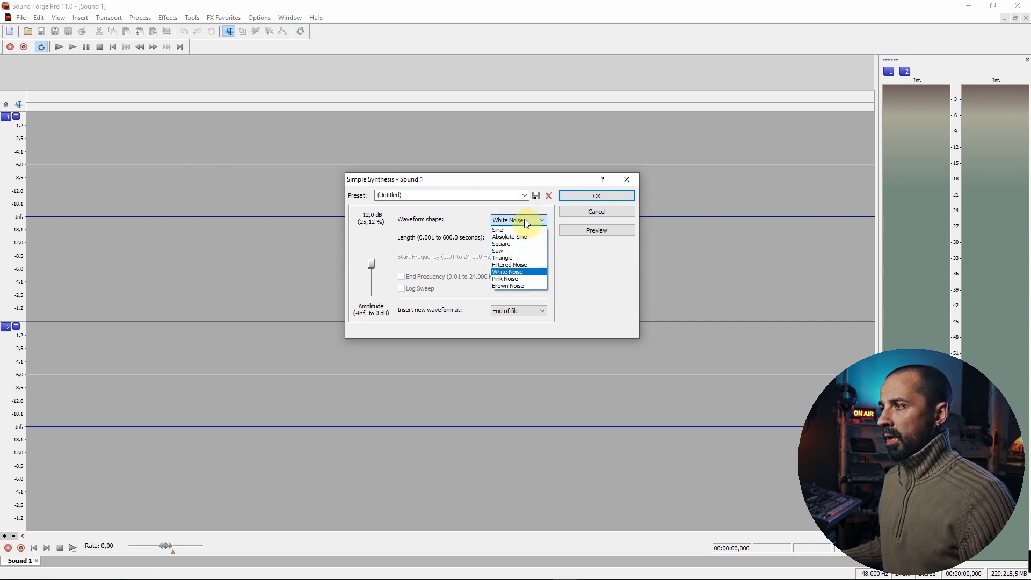
click(525, 272)
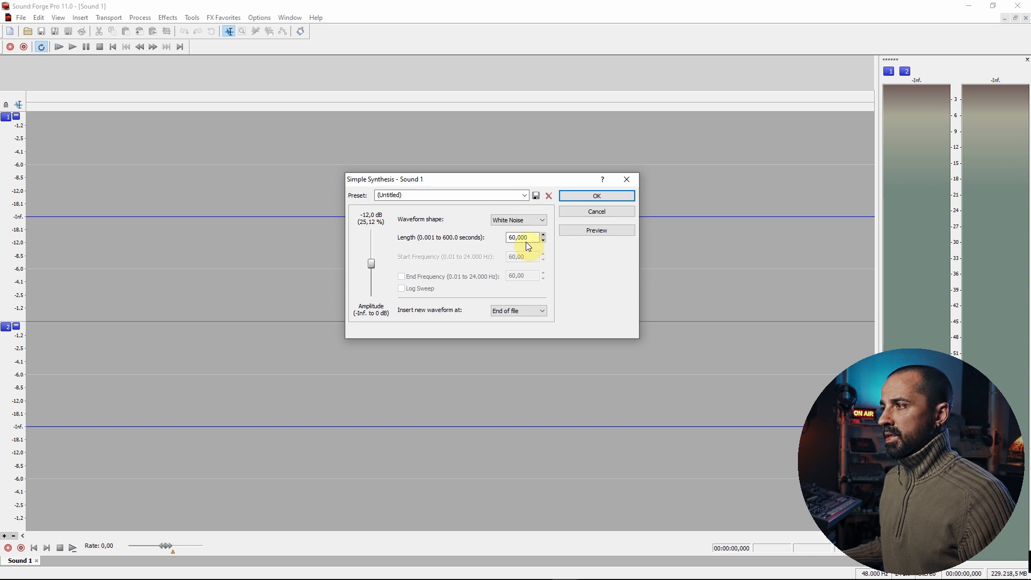
click(596, 200)
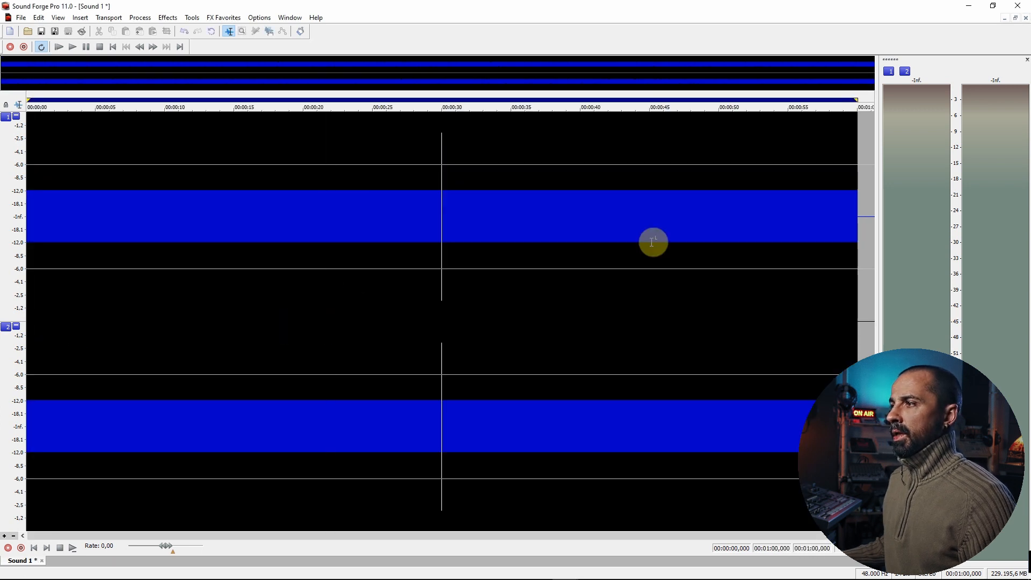
click(665, 231)
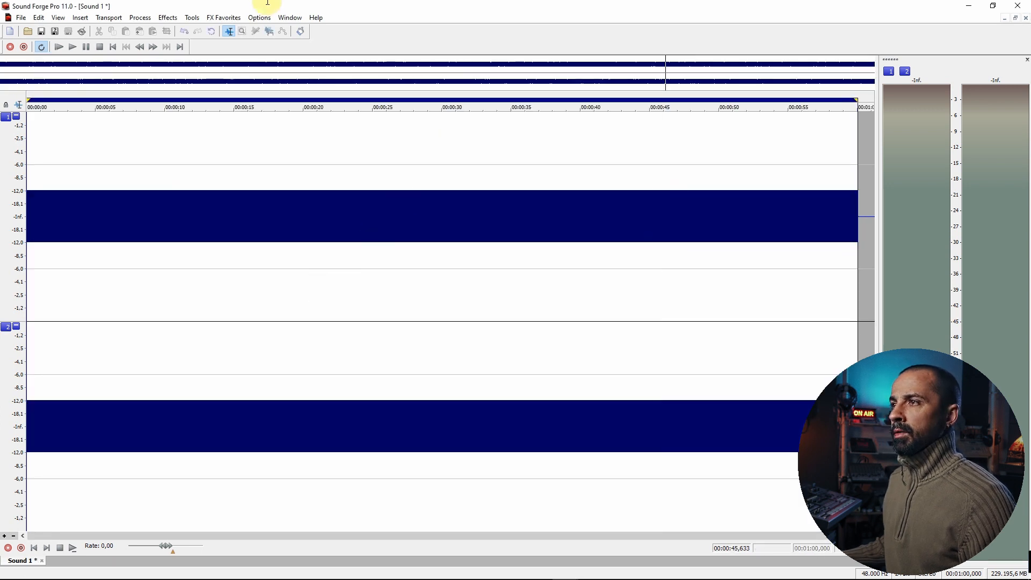
click(21, 18)
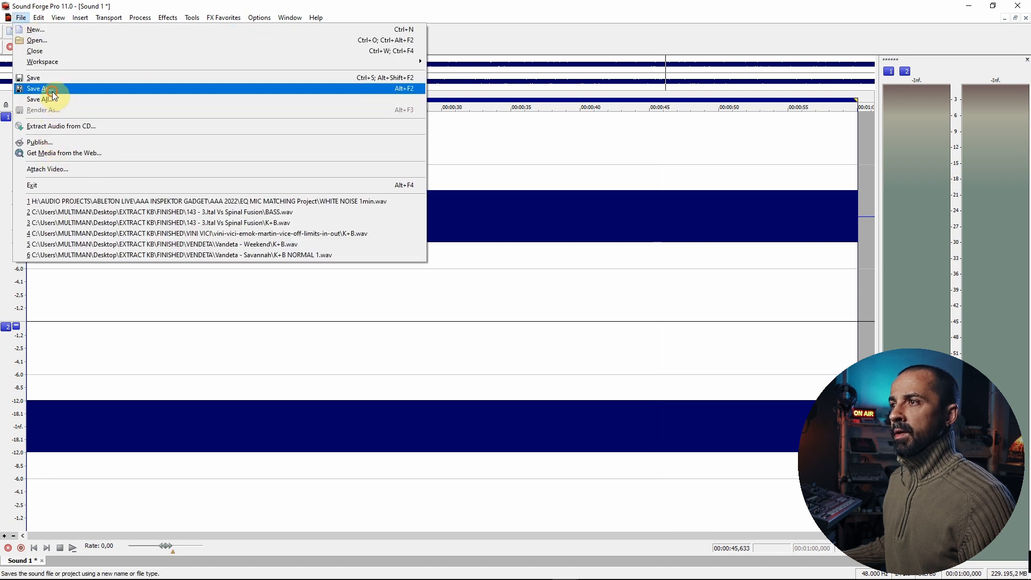
click(32, 185)
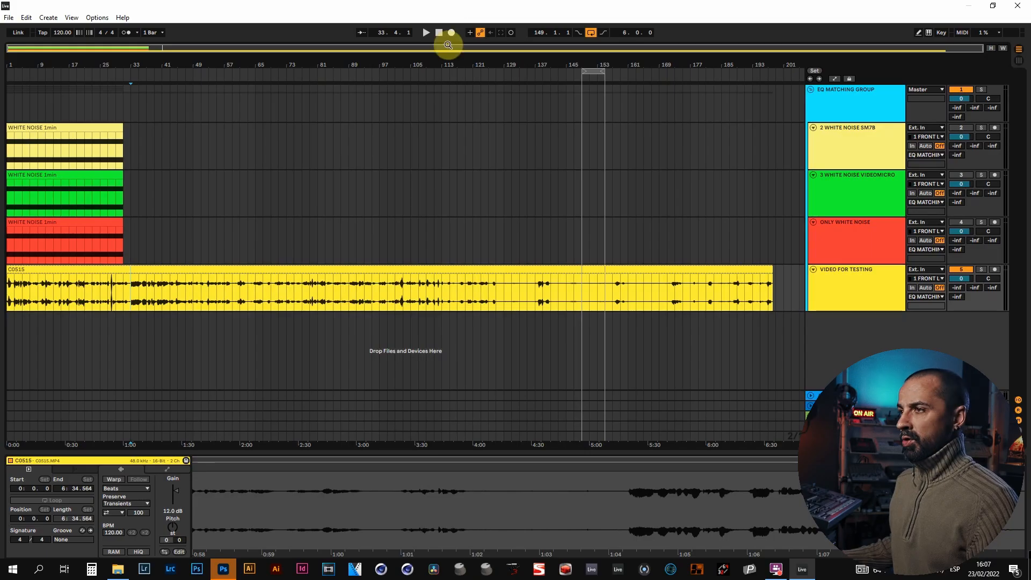
Switch to Ableton Live and go through the EQ MATCHING GROUP track and the four tracks inside it
click(851, 109)
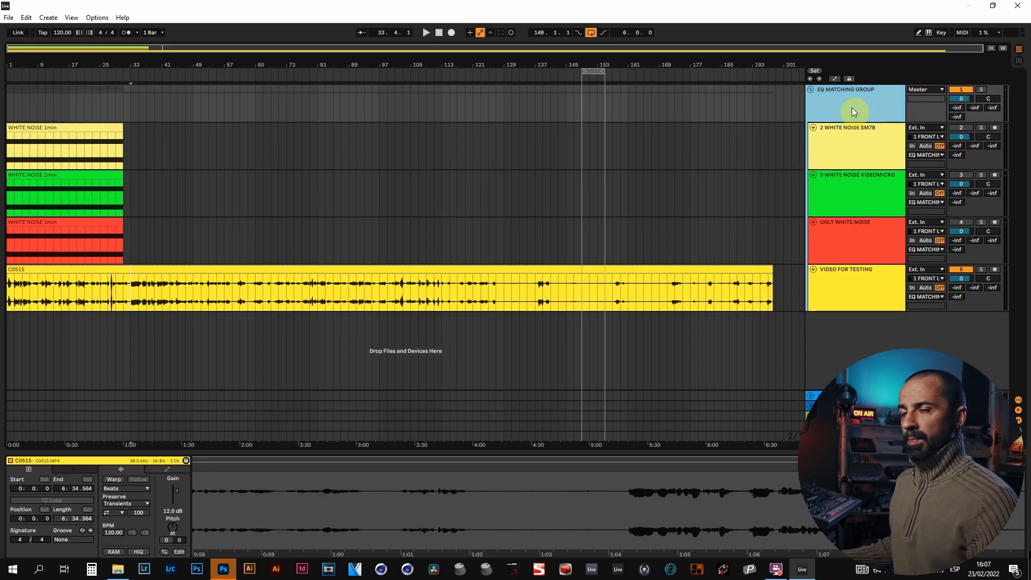
click(851, 164)
click(853, 195)
click(854, 248)
click(853, 281)
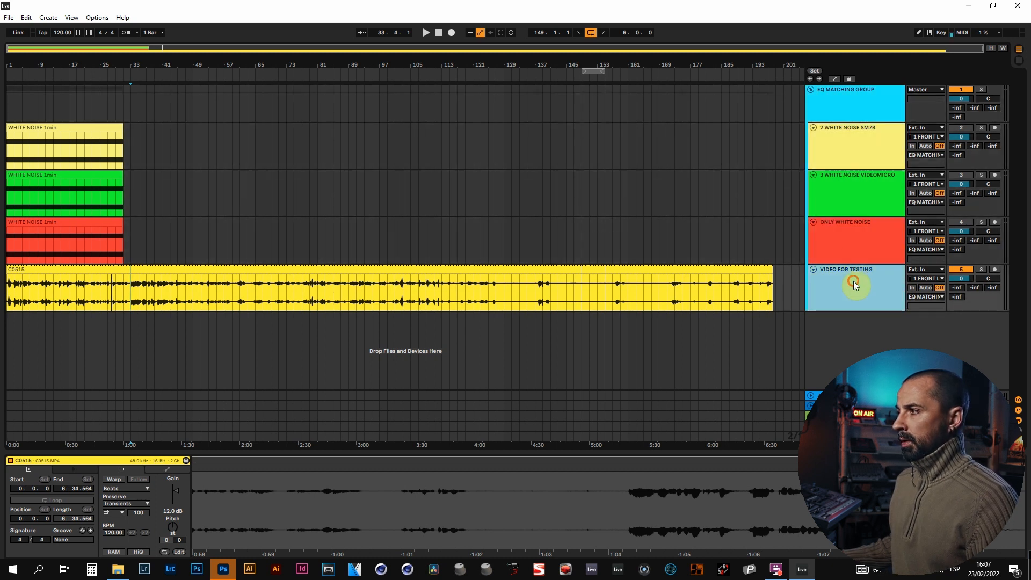
Collapse EQ MATCHING GROUP and add an audio track below it named WHITE NOISE SHURE SM7B
click(809, 87)
click(810, 90)
right_click(825, 184)
click(836, 191)
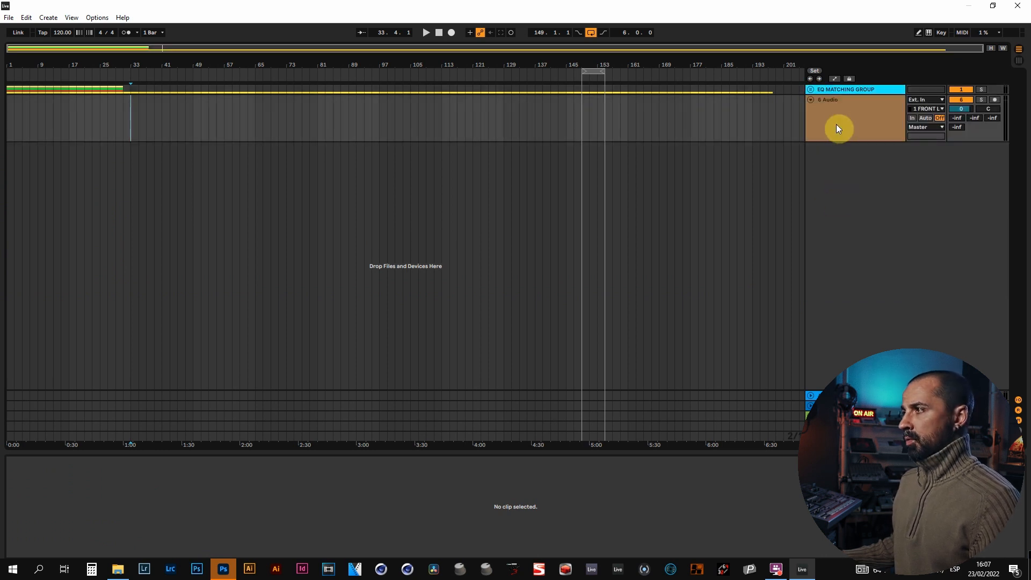
key(ctrl+r)
text(W)
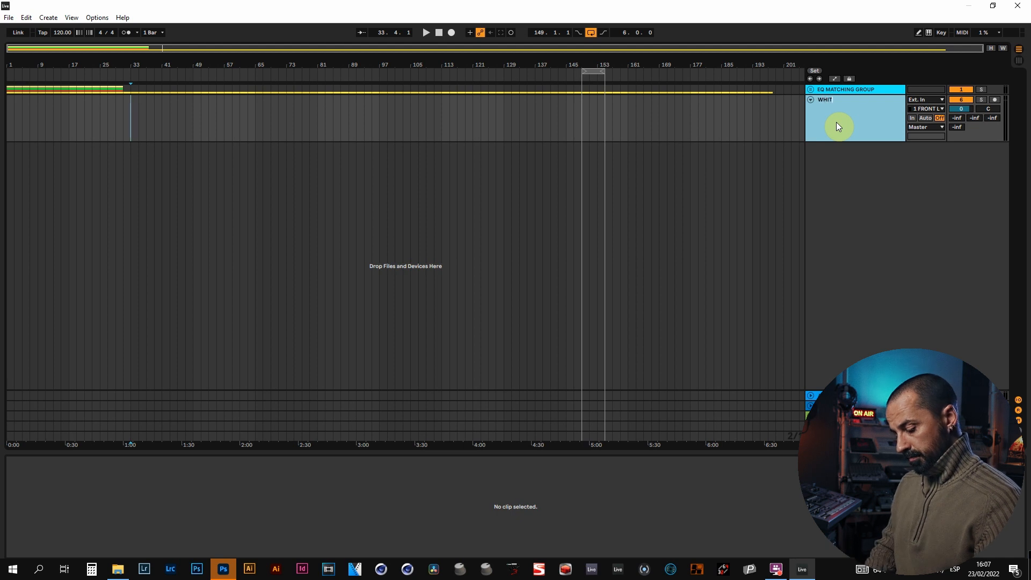
text(HITE NOISE SHURE)
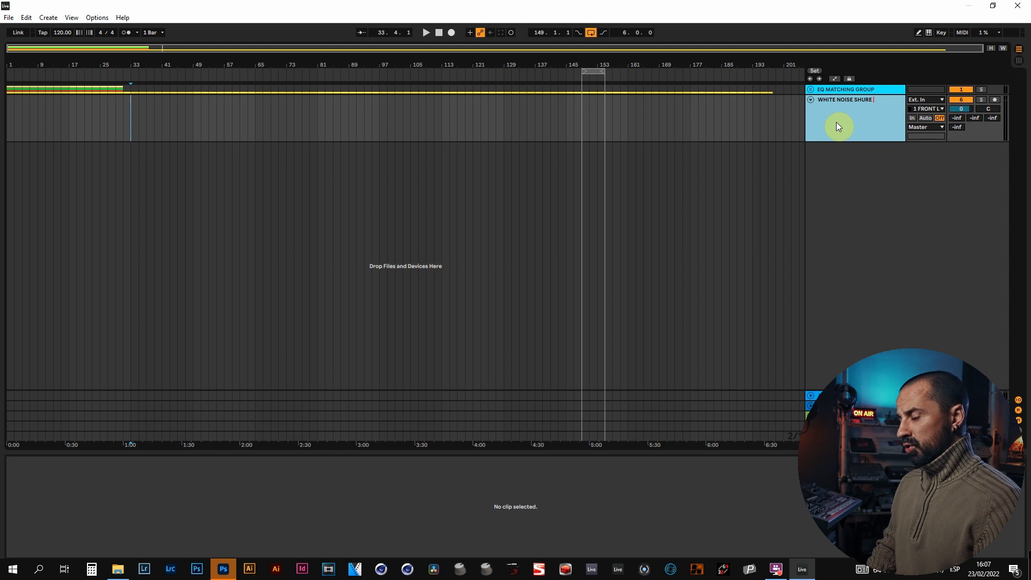
text( SM7B)
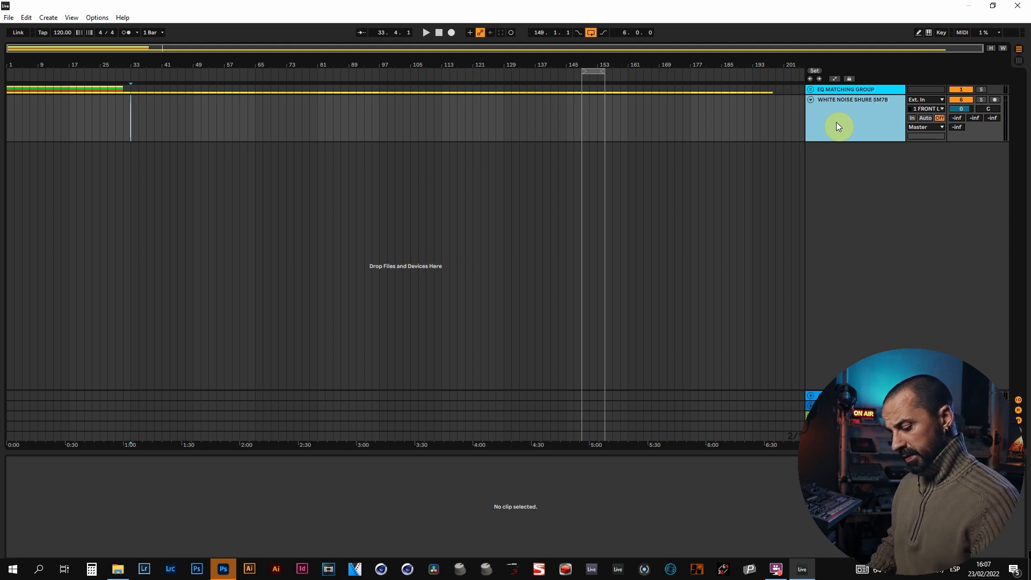
Add a second audio track named WHITE NOISE RODE VIDEOMICRO and place the WHITE NOISE 1min clip at the start of both new tracks
key(ctrl+t)
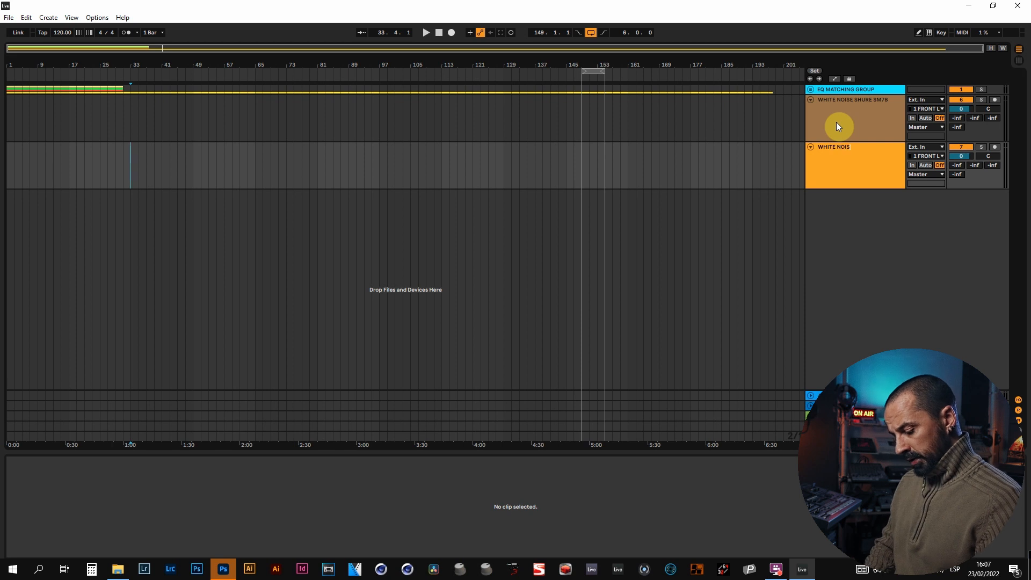
text(WHITE NOISE RODE VIDEOMICRO)
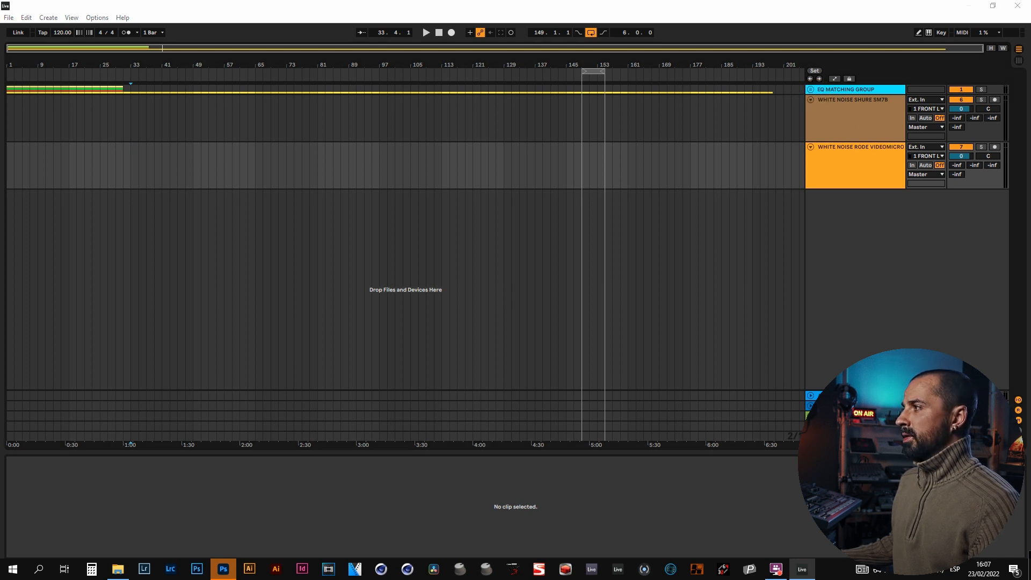
drag(231, 183, 13, 177)
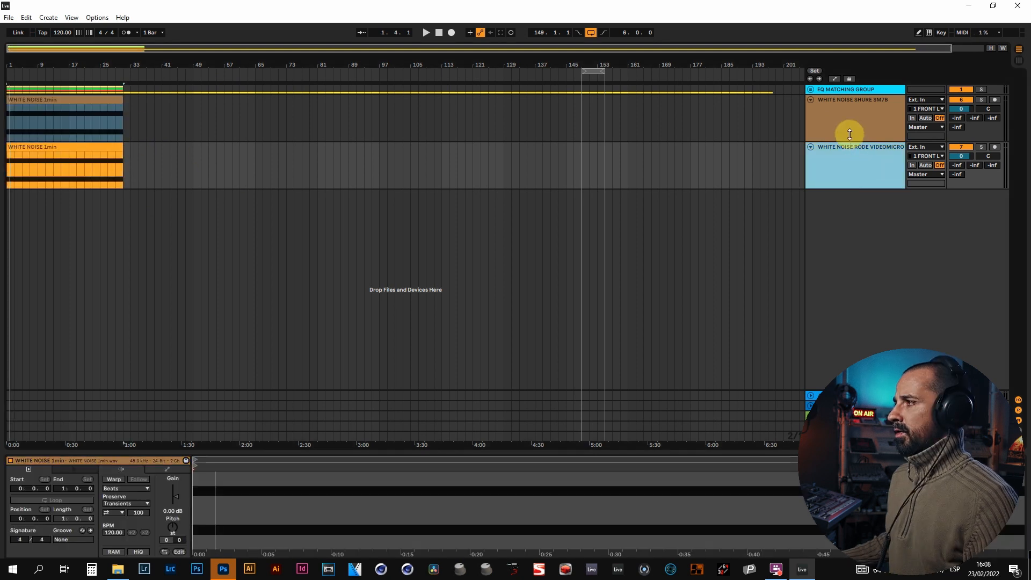
Group the SM7B and VideoMicro white noise tracks together and select the new group track
shift+click(848, 133)
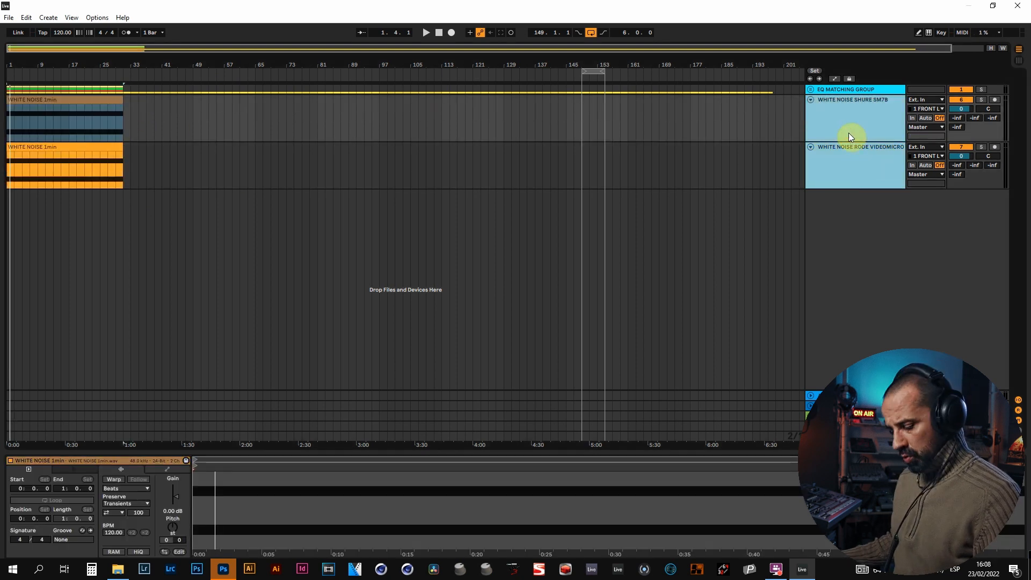
key(ctrl+g)
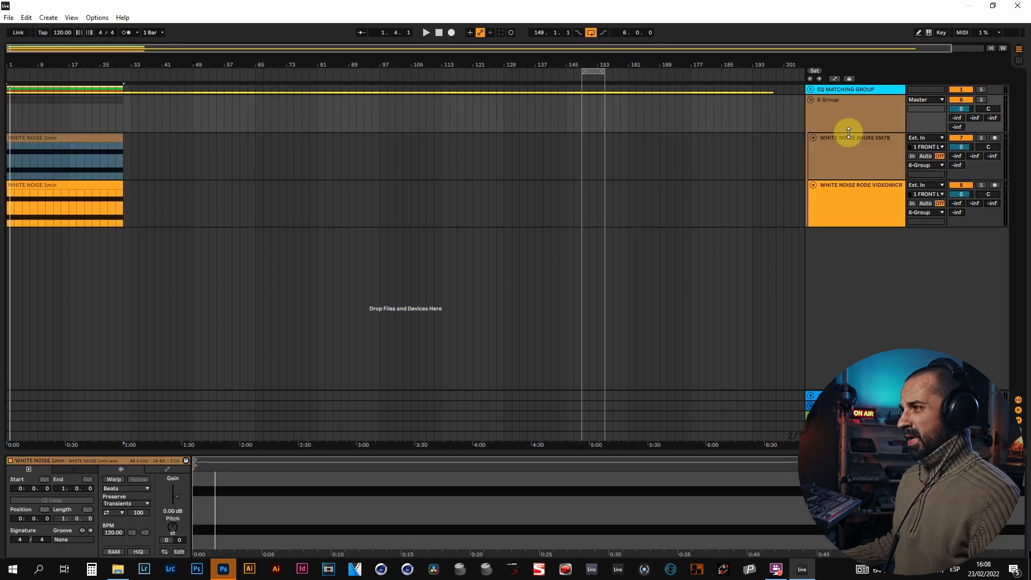
right_click(846, 118)
click(857, 273)
click(853, 117)
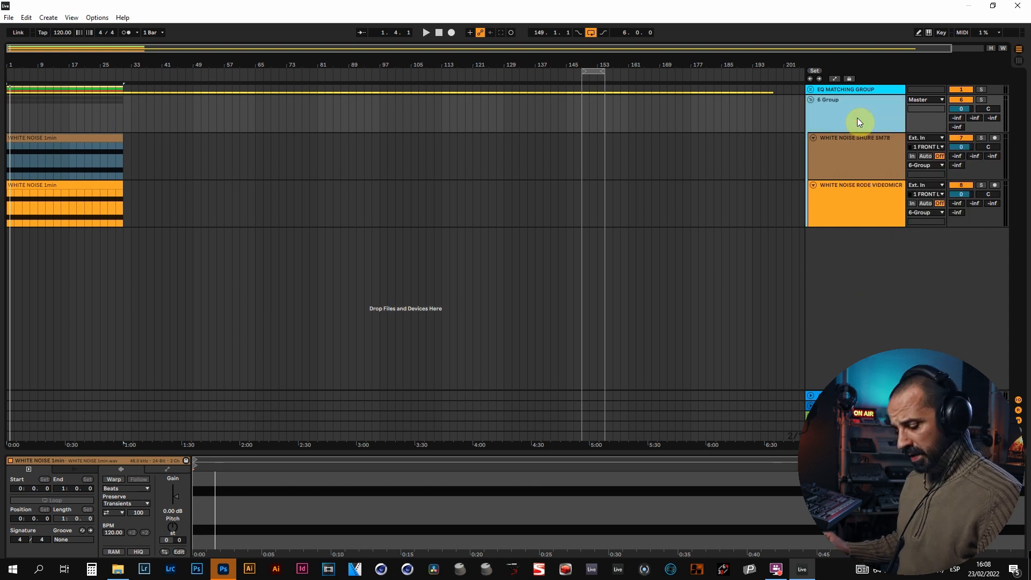
Rename the new group track containing the two white noise tracks as EQ MATCHING
key(ctrl+r)
text(E)
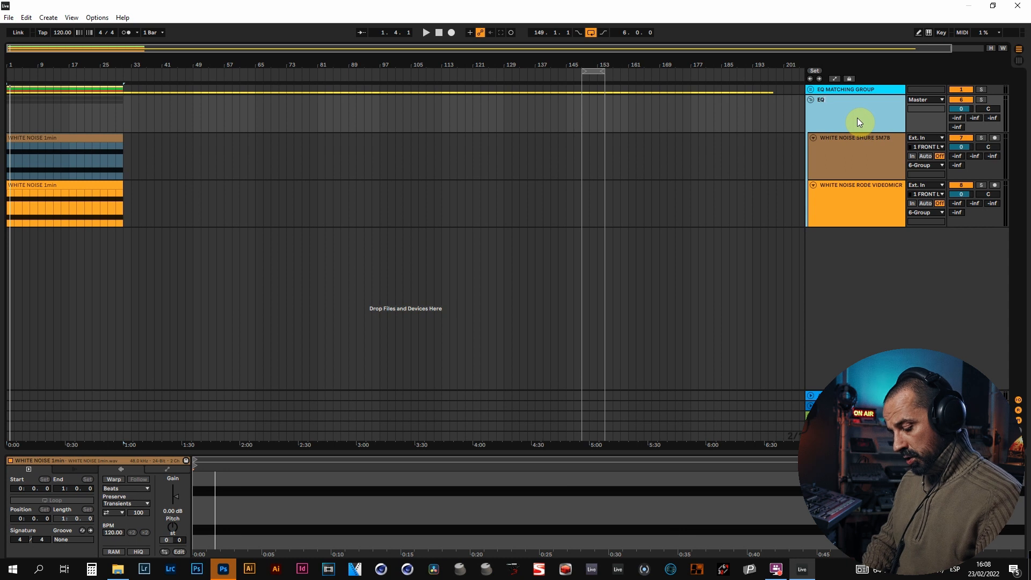
text(Q MATCHING)
key(Return)
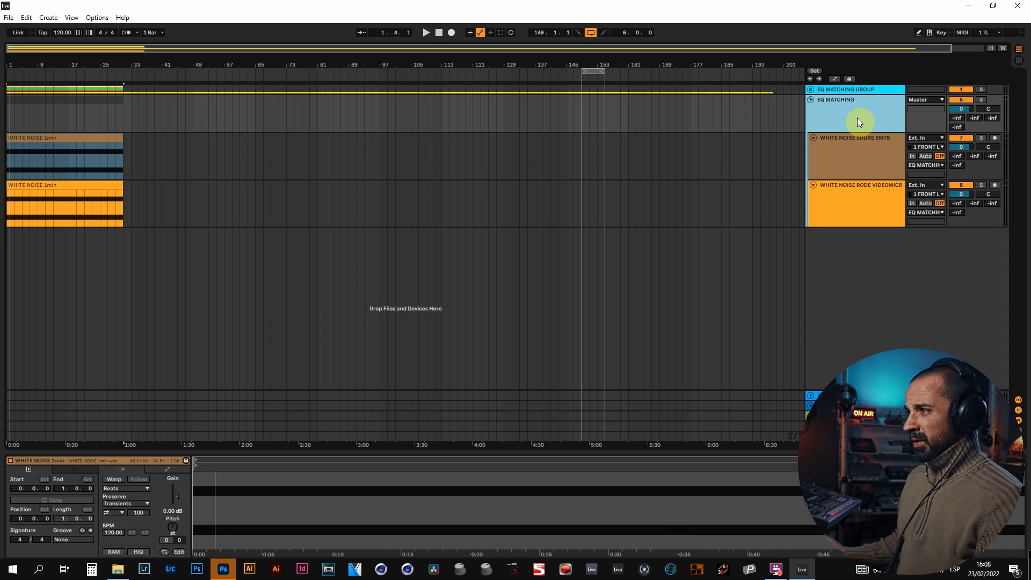
Open FabFilter Pro-Q 3 on the WHITE NOISE SHURE SM7B track and set its display range to 30 dB
click(848, 165)
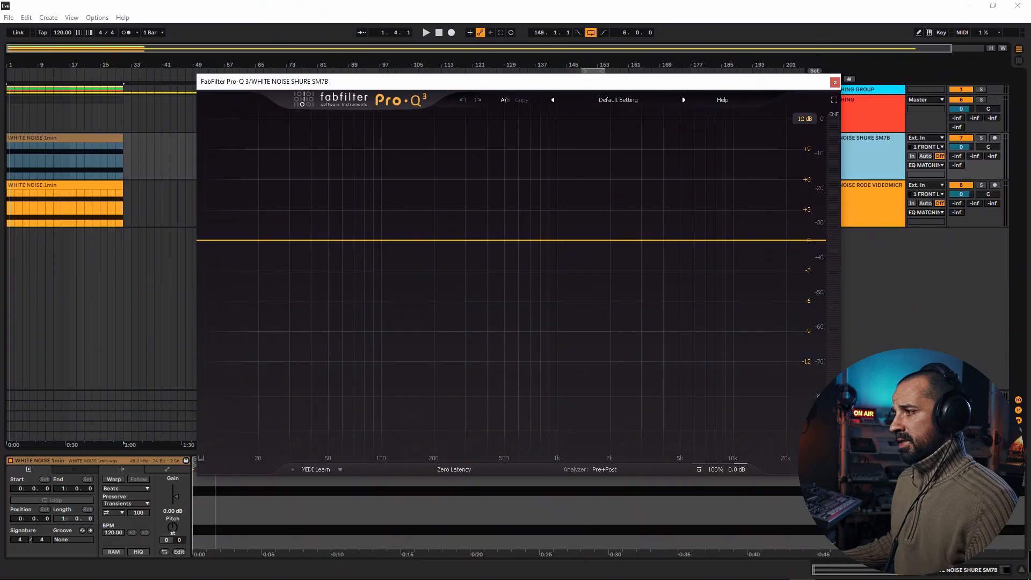
drag(576, 81, 547, 66)
click(803, 456)
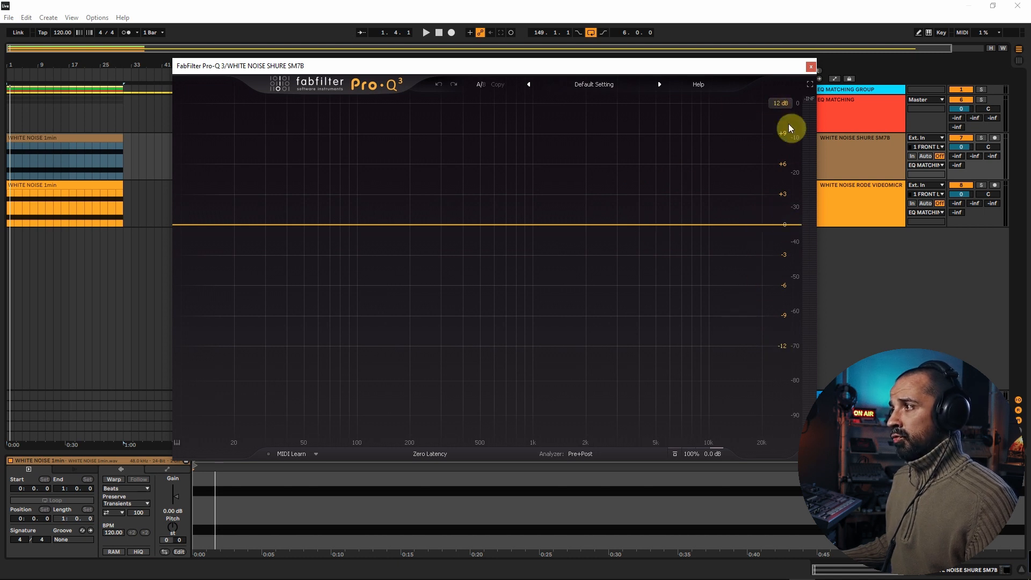
click(773, 103)
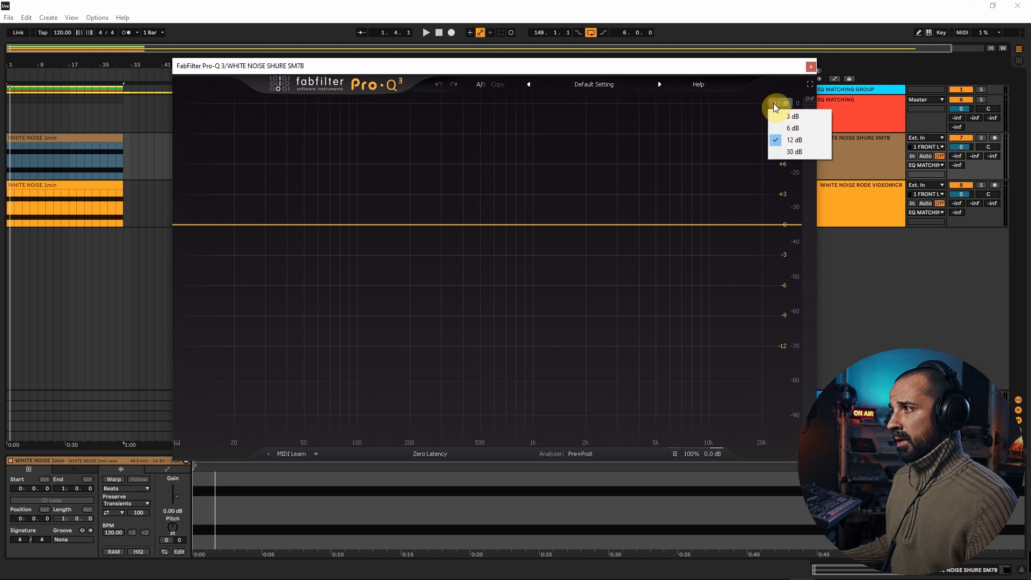
click(786, 152)
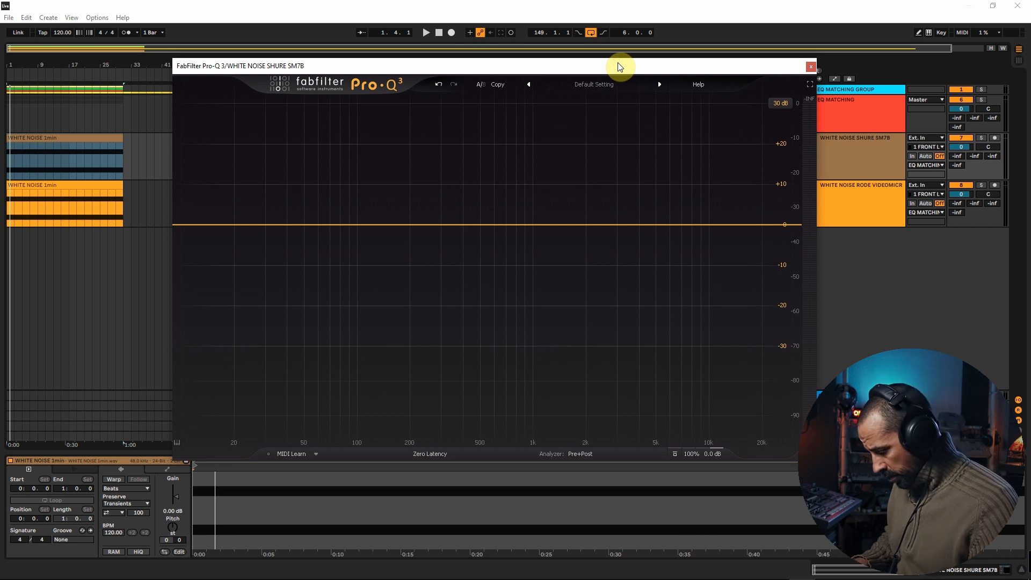
Switch to Photoshop and paste the captured screenshot into a new 3840 x 1080 px document
key(super+d)
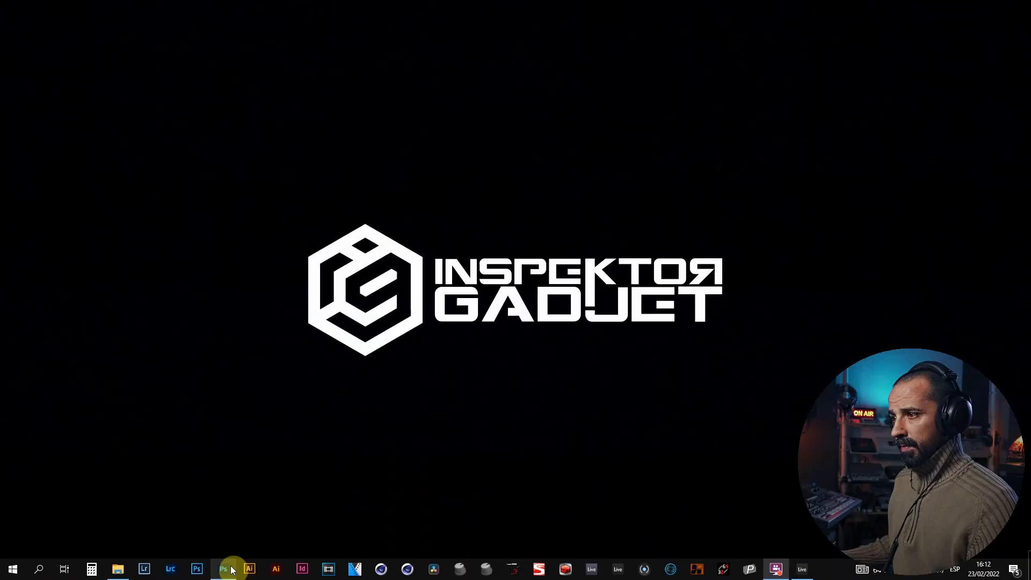
click(225, 568)
key(ctrl+n)
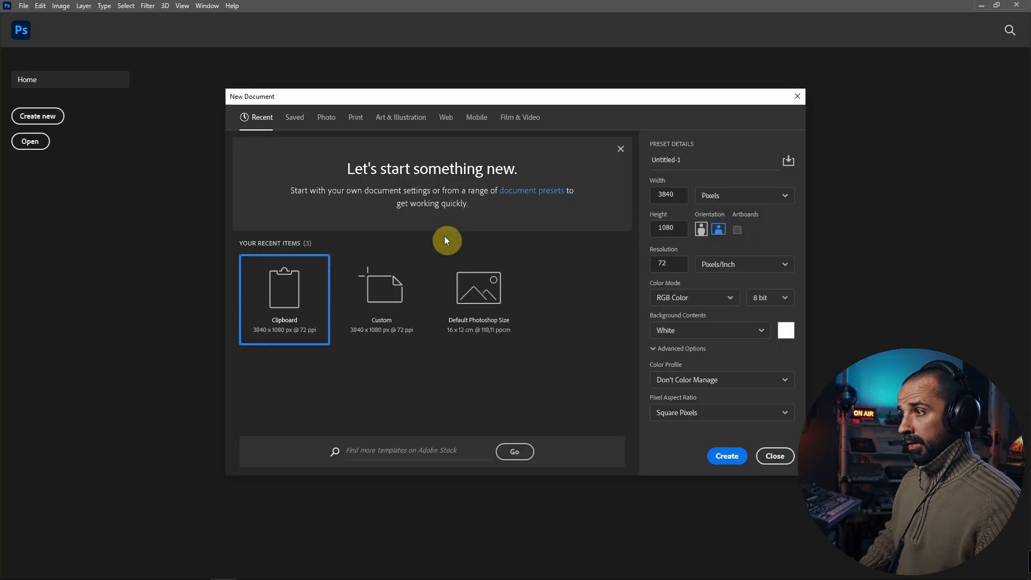
key(Return)
key(ctrl+v)
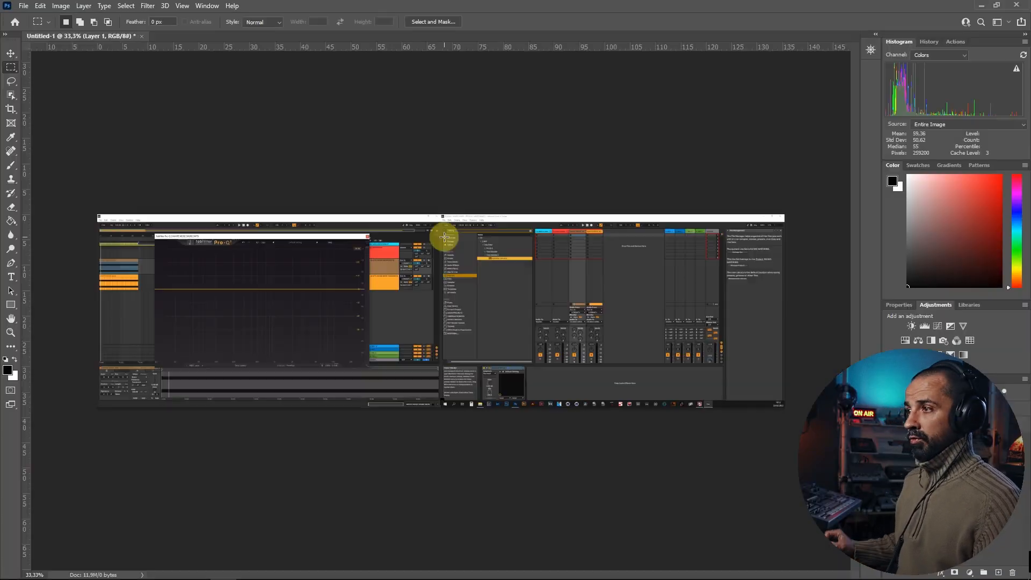
Crop the screenshot to the FabFilter Pro-Q 3 window and rename its layer PROQ3
key(z)
click(188, 257)
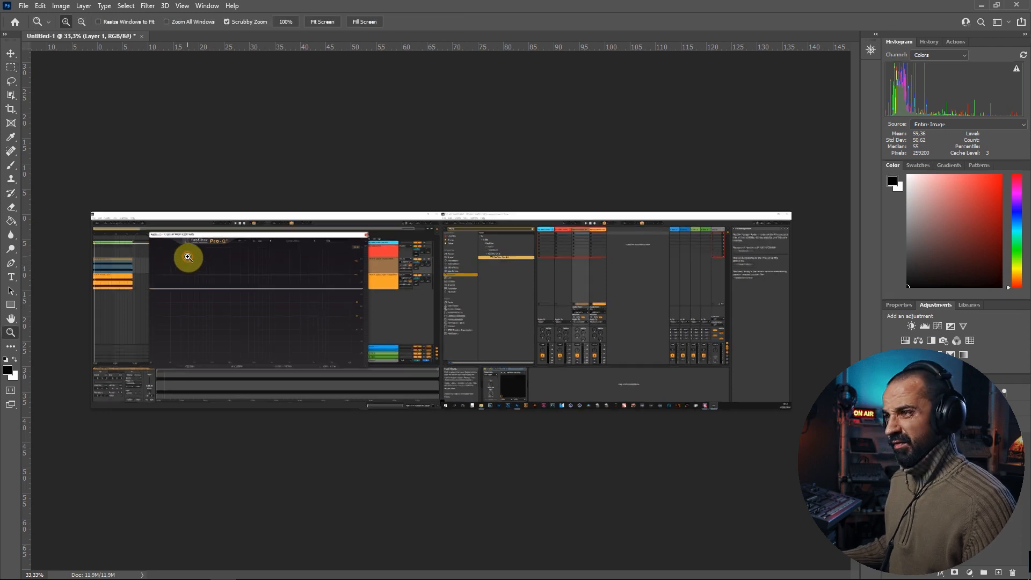
click(188, 256)
click(188, 257)
key(m)
scroll(299, 110, down, 4)
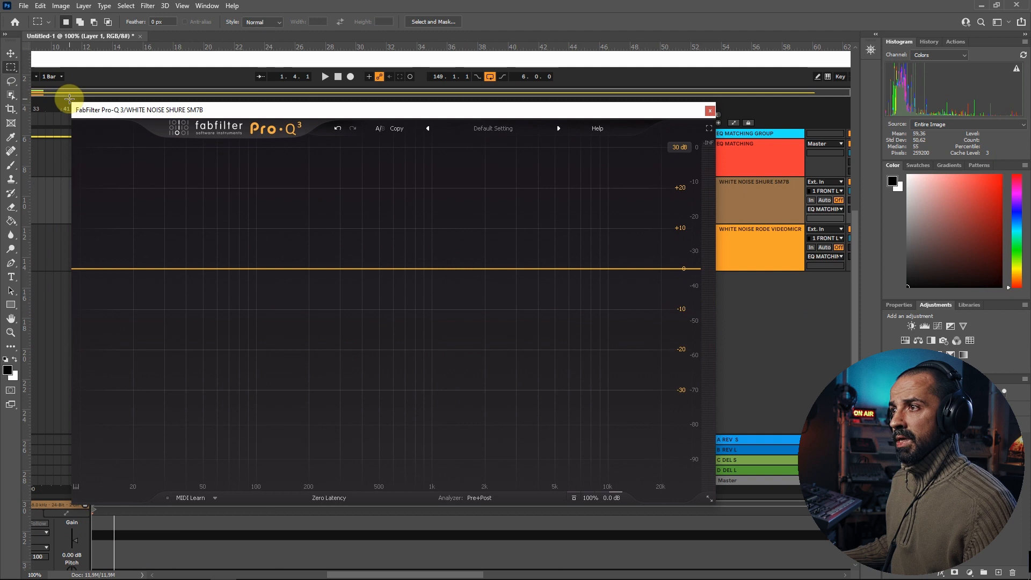
drag(70, 100, 717, 506)
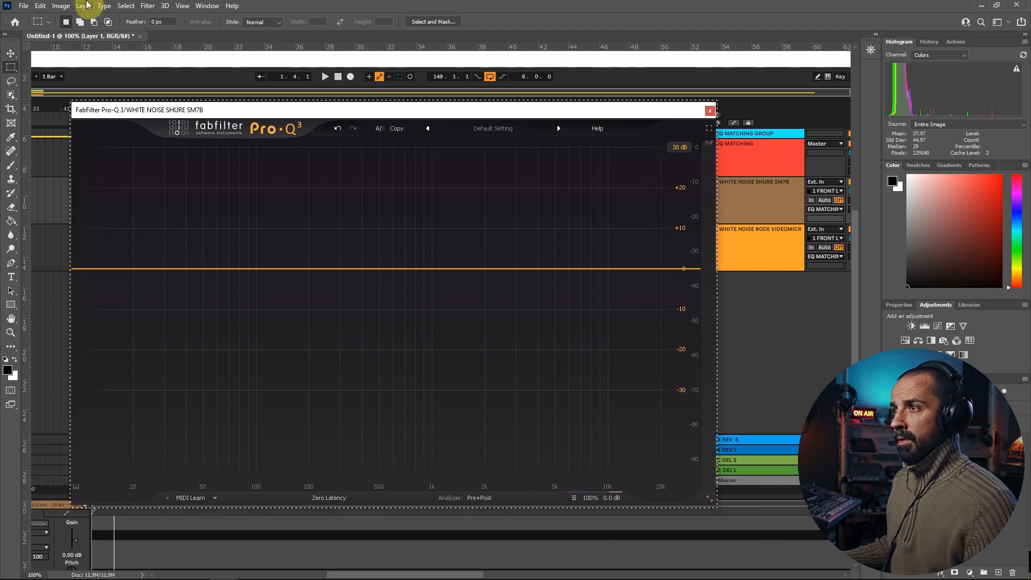
click(60, 6)
click(66, 116)
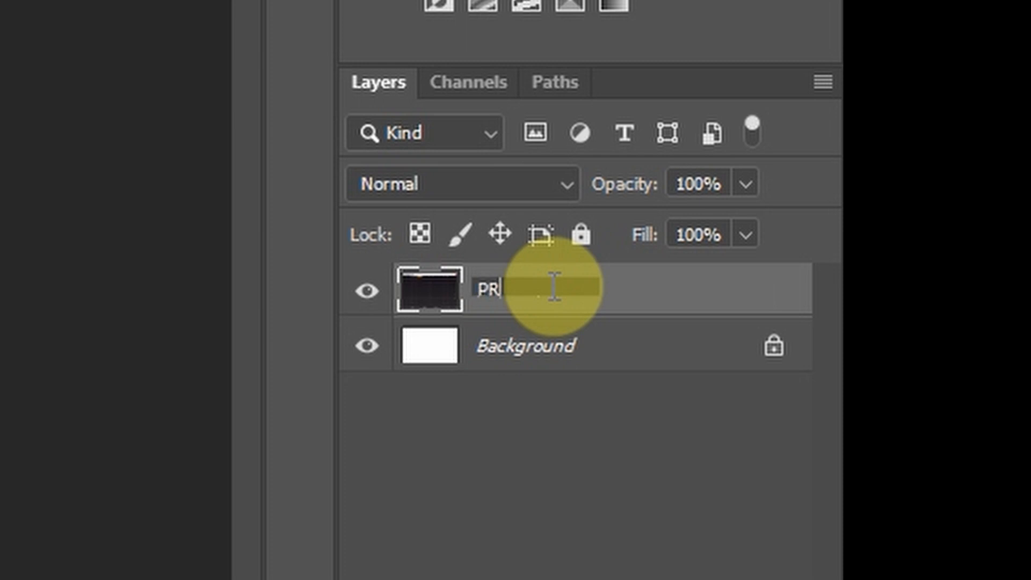
text(3)
key(Return)
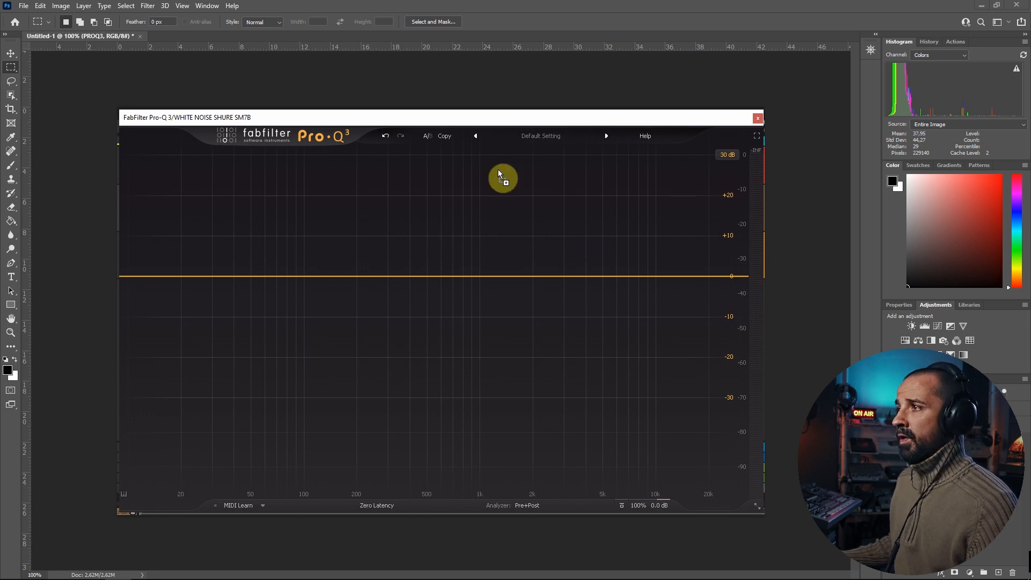
Import the page of sm7b-specification-sheet-english.pdf as its own document at a higher resolution
drag(487, 40, 487, 39)
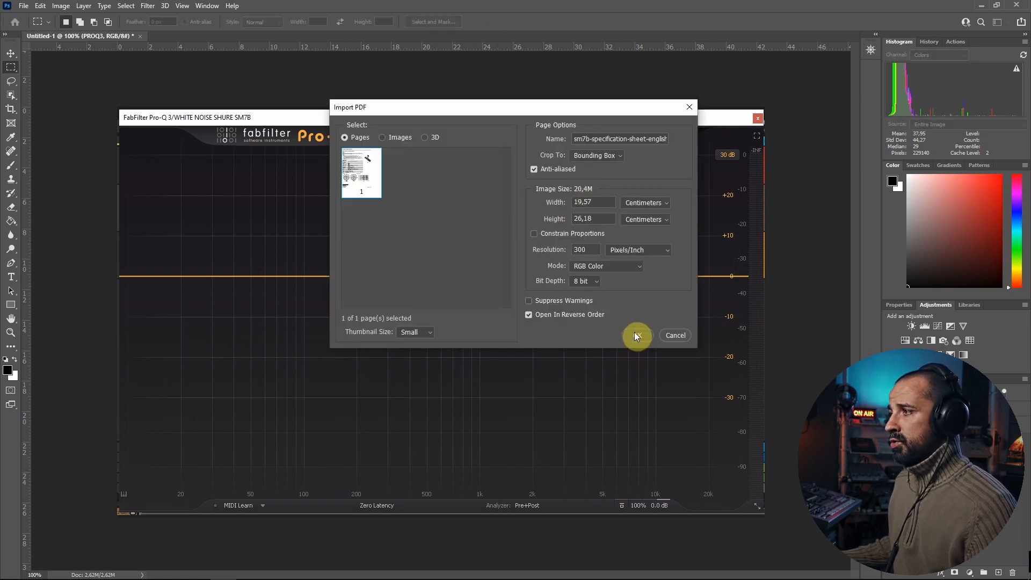
click(585, 250)
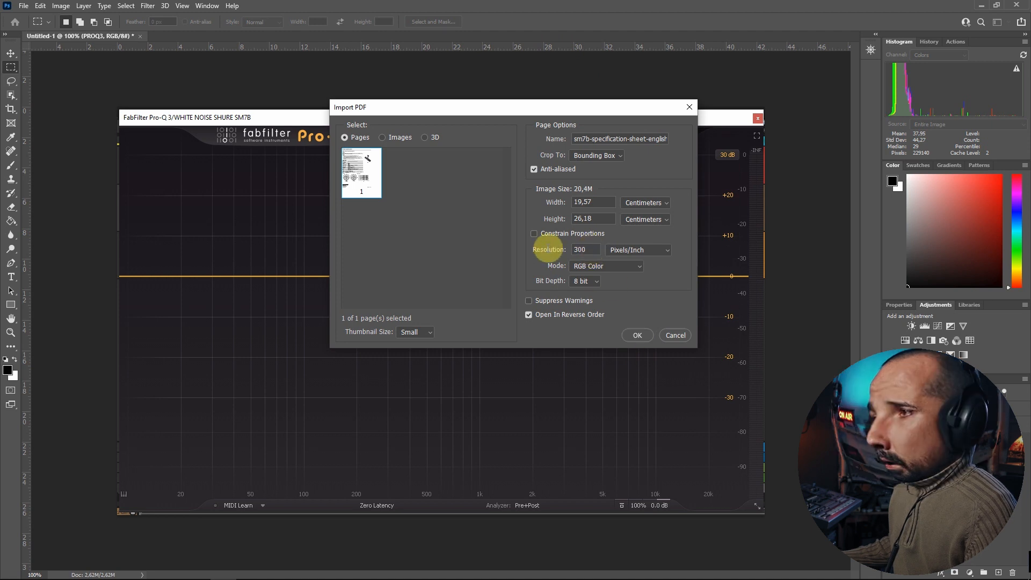
drag(586, 248, 538, 250)
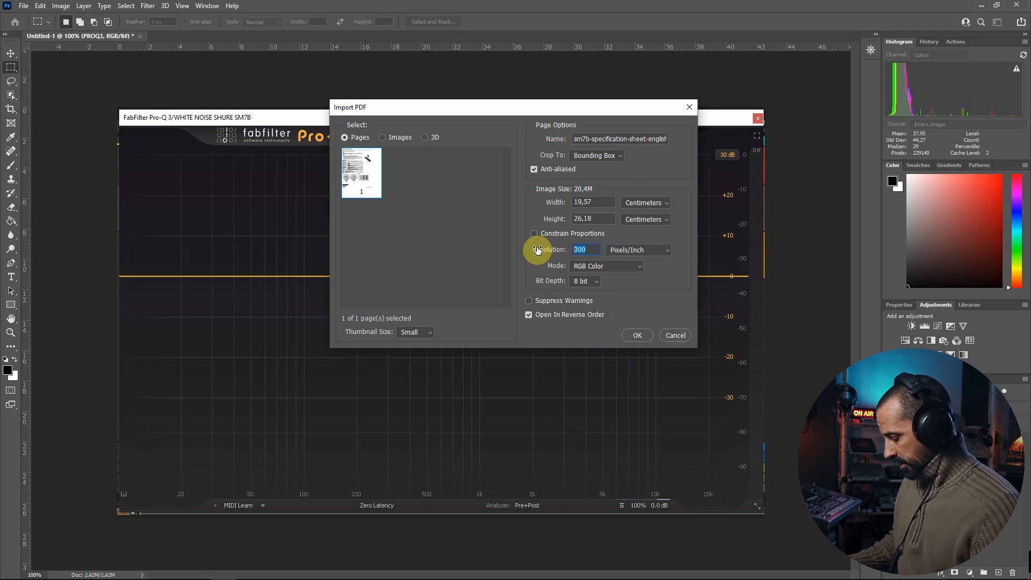
key(Return)
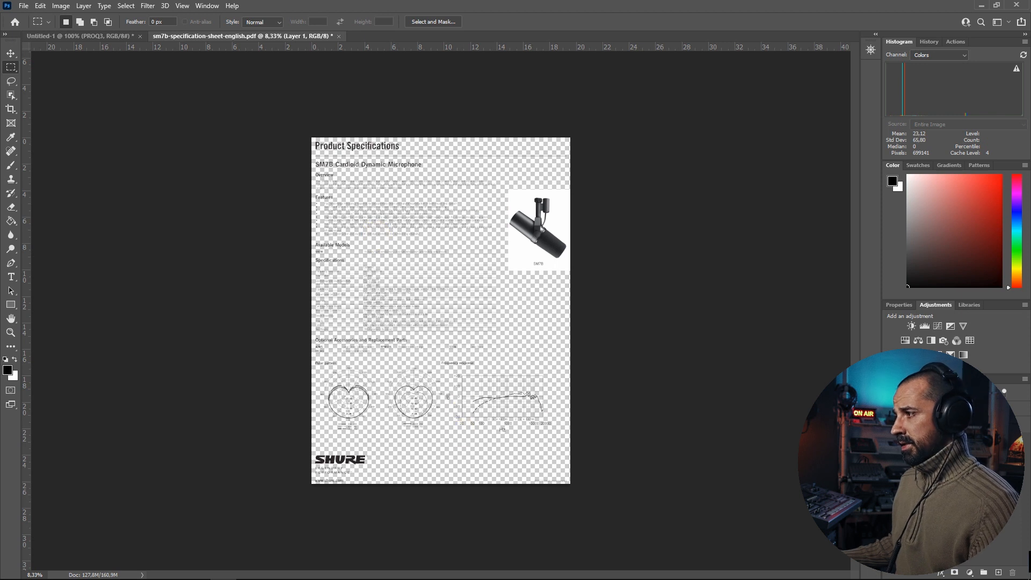
Add a new layer beneath the SM7B specification page and fill it with white
click(1000, 571)
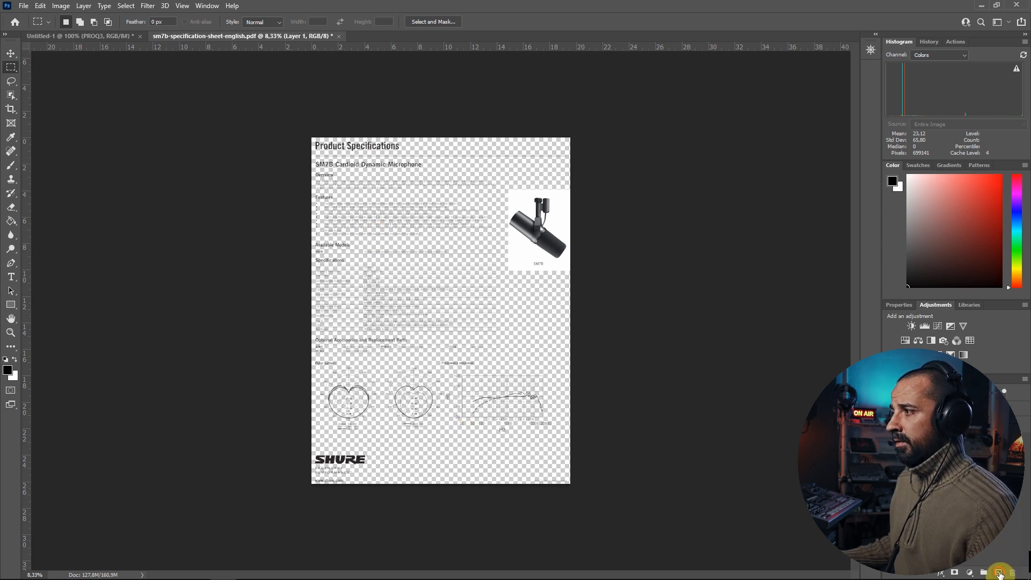
click(15, 359)
click(10, 221)
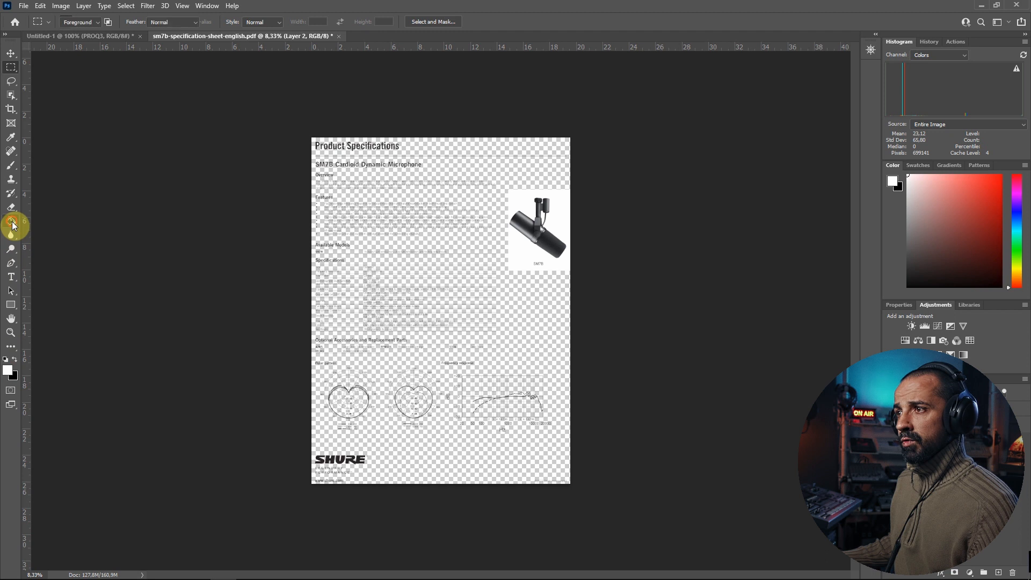
click(515, 341)
Crop the SM7B specification sheet to the frequency response graph with its dB and Hz labels
key(z)
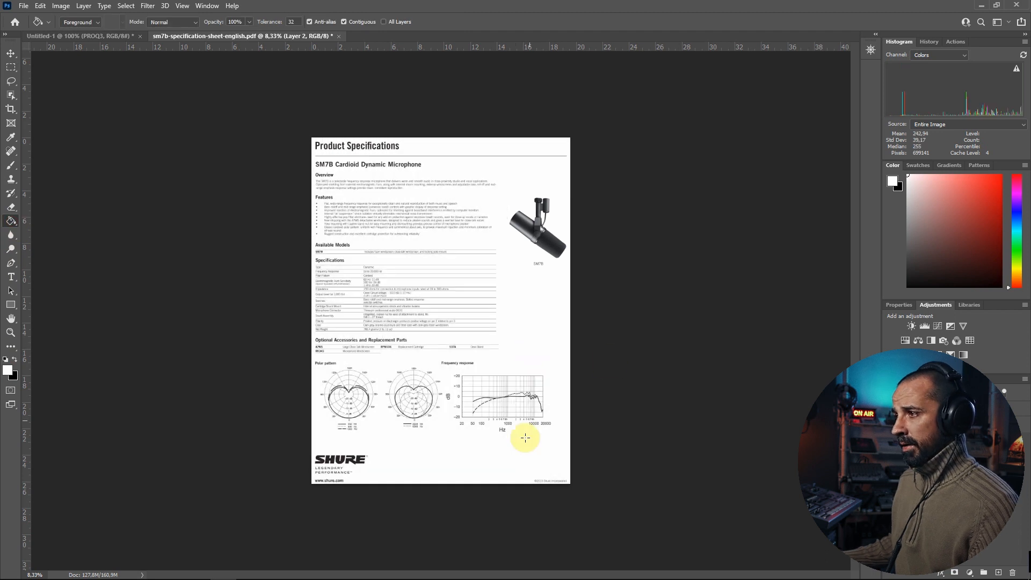
click(595, 490)
click(595, 490)
click(593, 488)
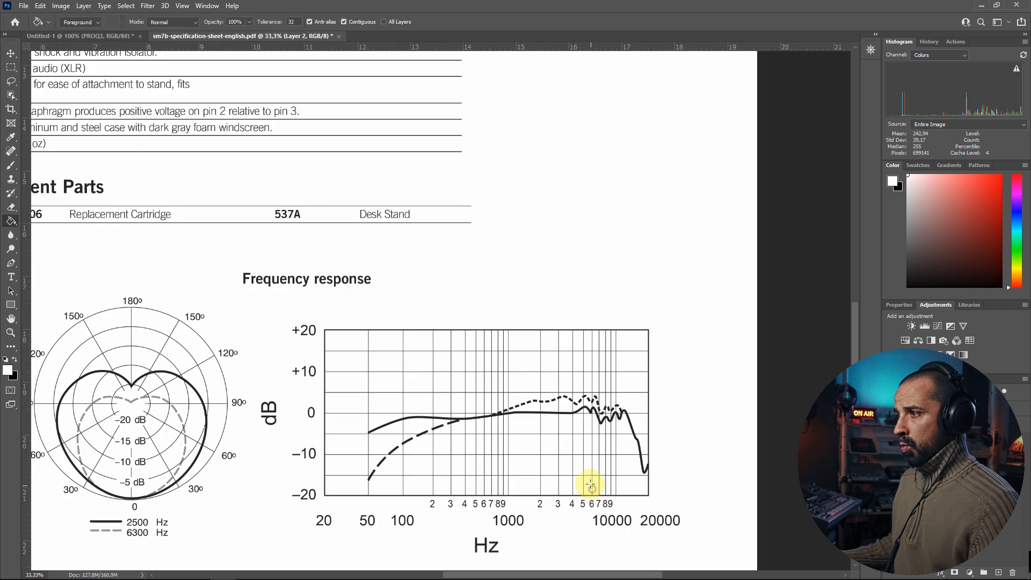
drag(577, 446, 556, 274)
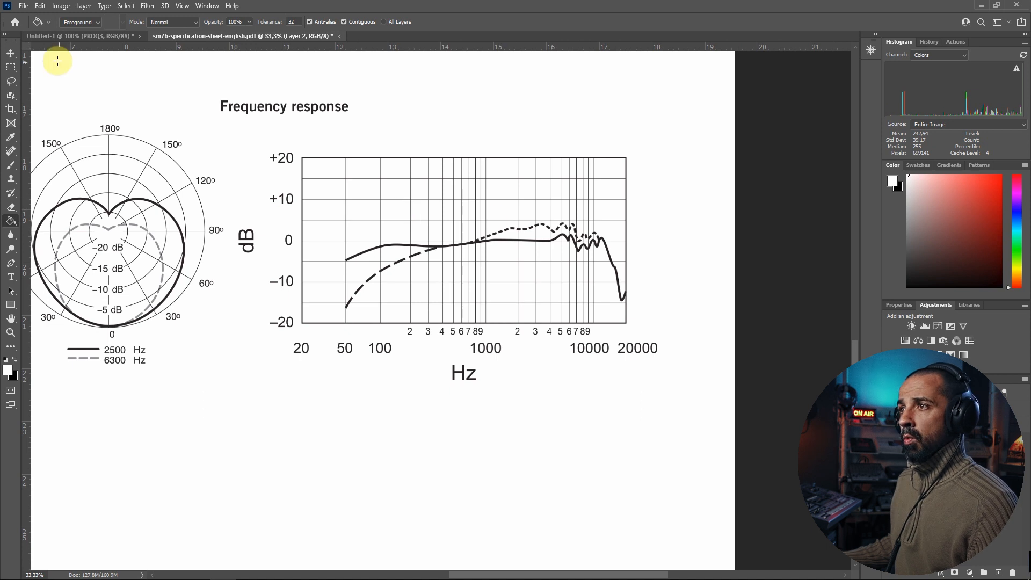
click(11, 67)
drag(267, 149, 659, 360)
click(84, 6)
mouse_move(51, 5)
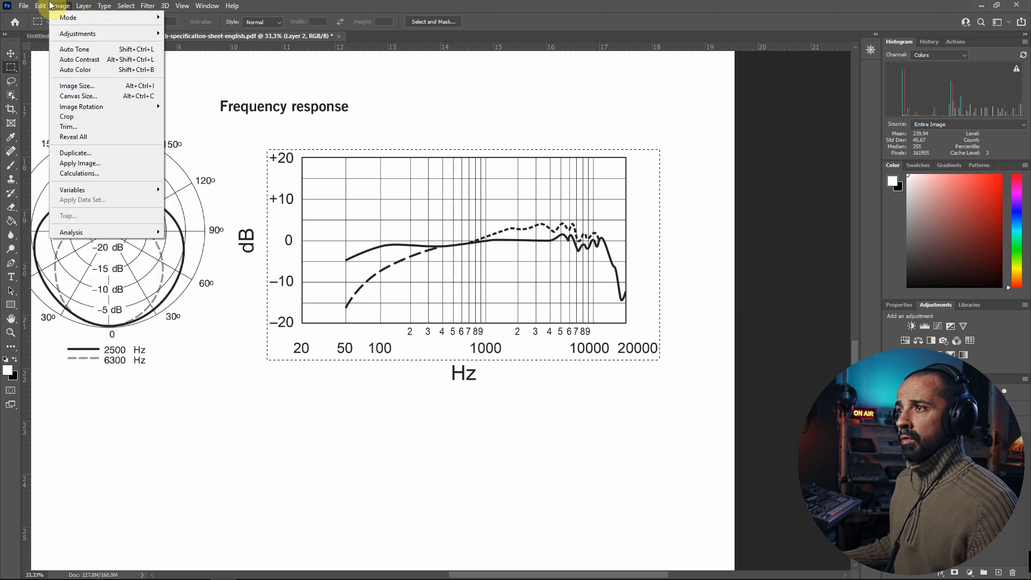
click(67, 116)
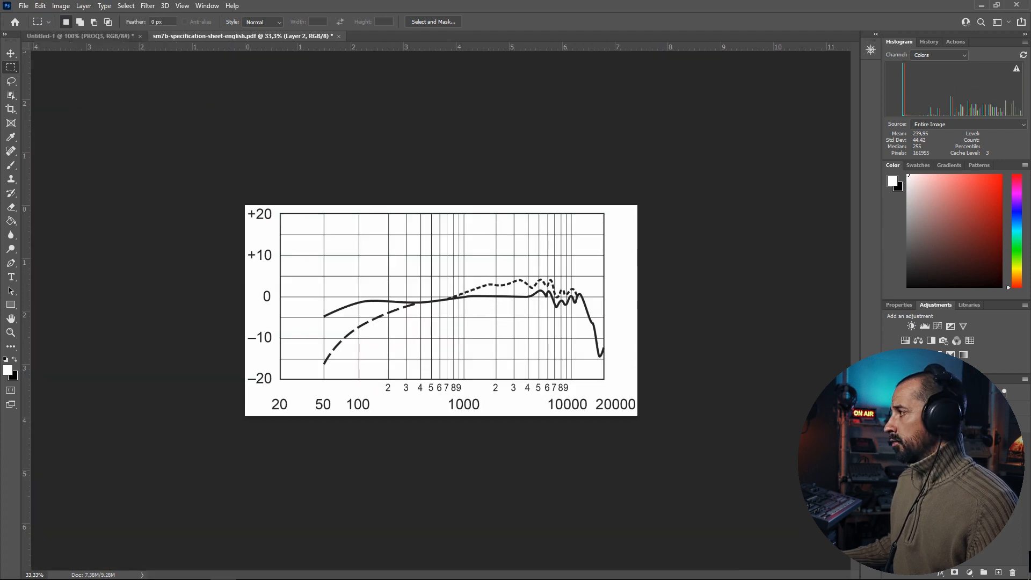
Import videomicro_datasheet.pdf as its own document and fill a new layer beneath the page with white
drag(434, 36, 433, 37)
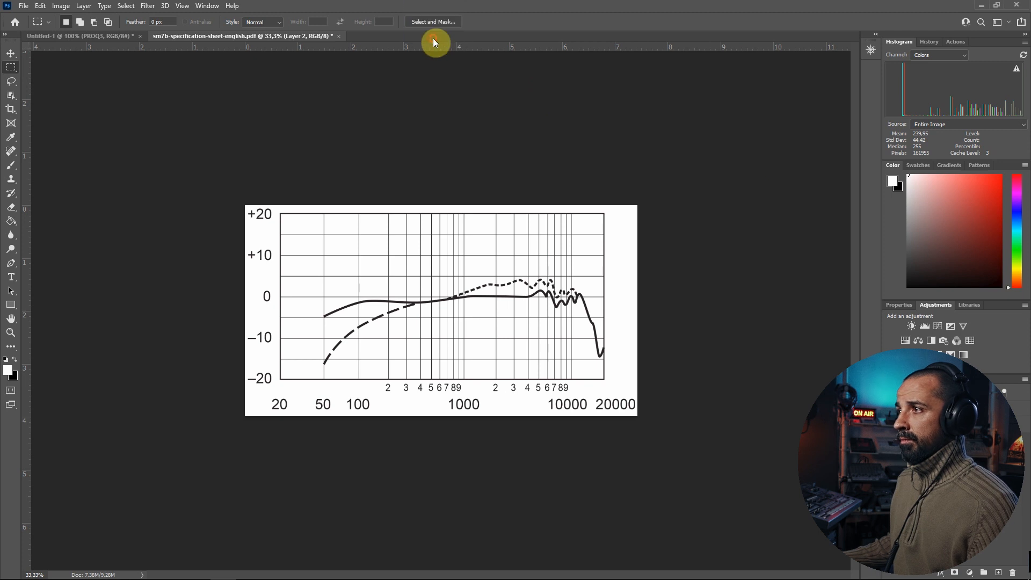
key(Return)
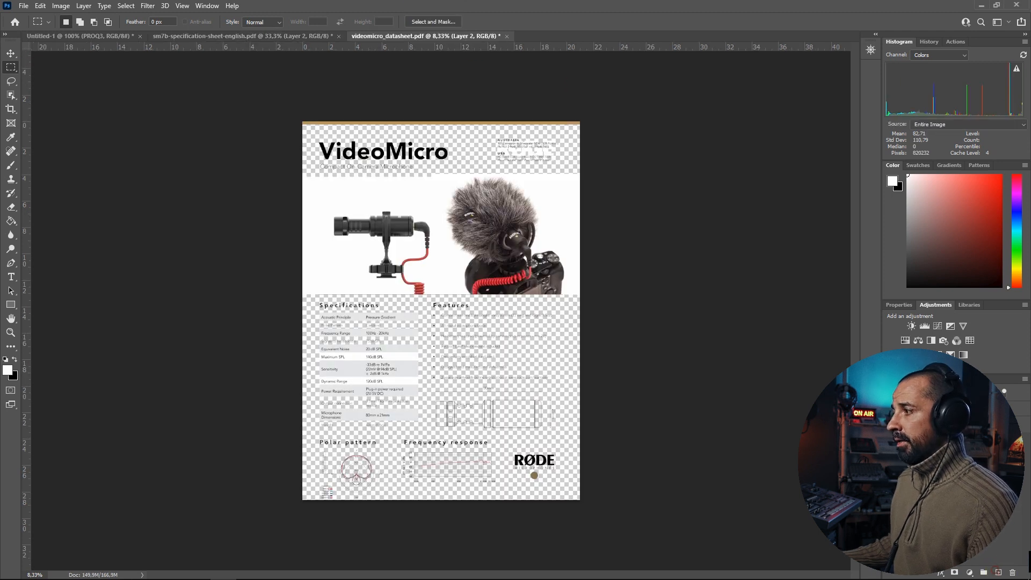
click(11, 220)
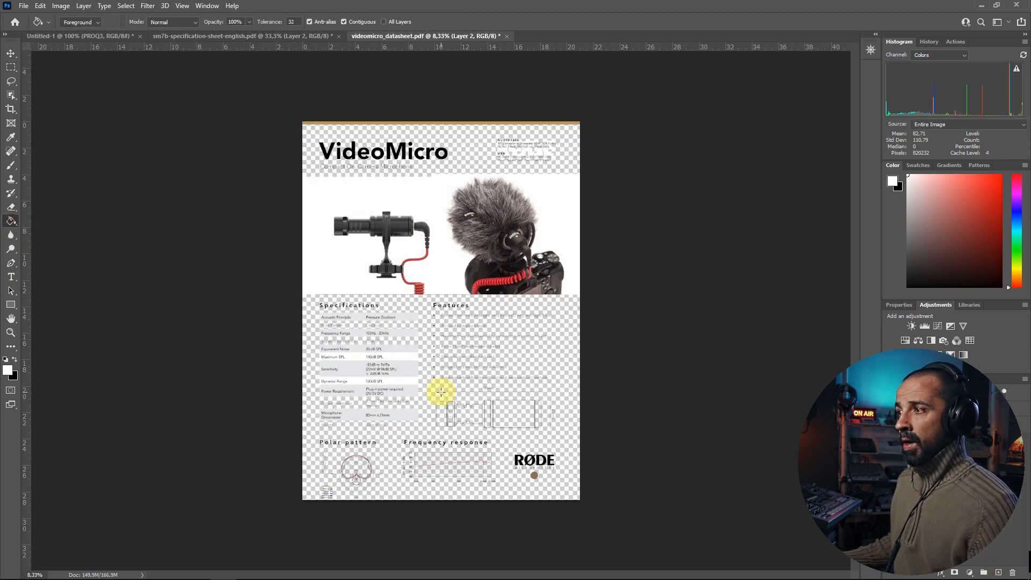
click(533, 311)
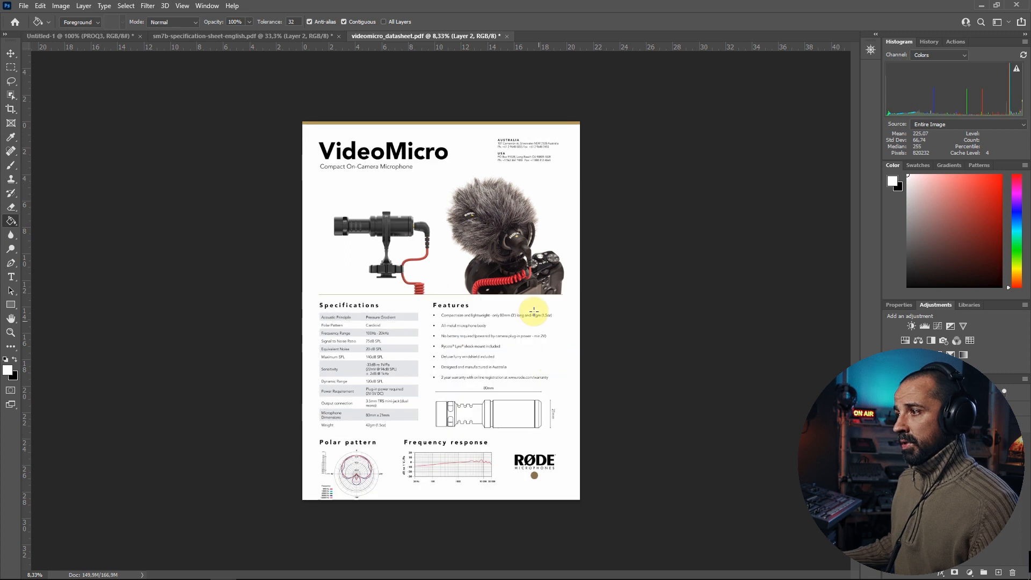
Crop the VideoMicro datasheet to its frequency response graph with axis labels and compare it with the SM7B graph
key(z)
click(456, 475)
click(456, 476)
click(456, 476)
click(456, 475)
drag(457, 472, 485, 372)
key(ctrl+space)
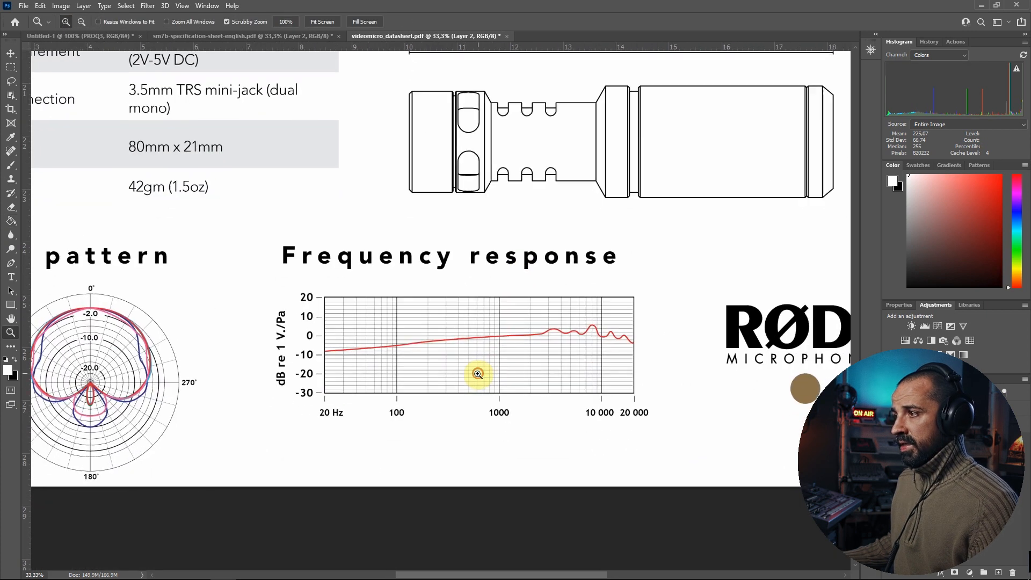
click(476, 373)
click(11, 67)
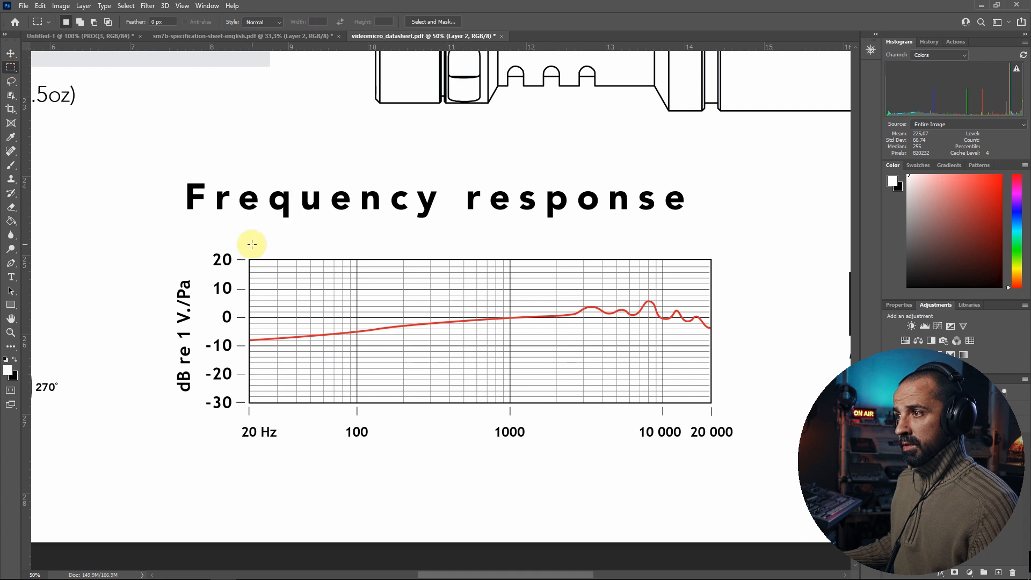
drag(210, 248, 738, 443)
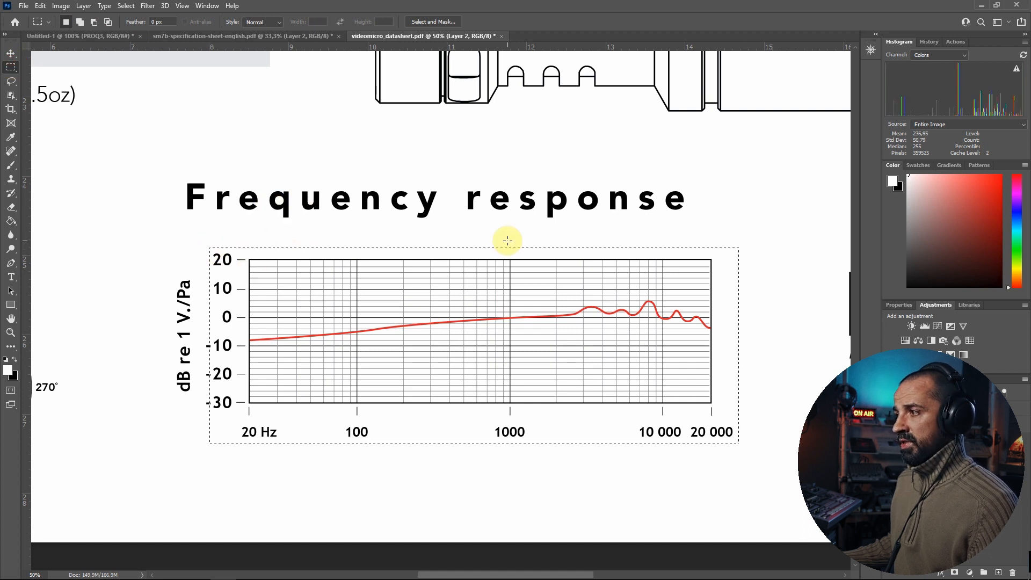
click(60, 6)
click(116, 116)
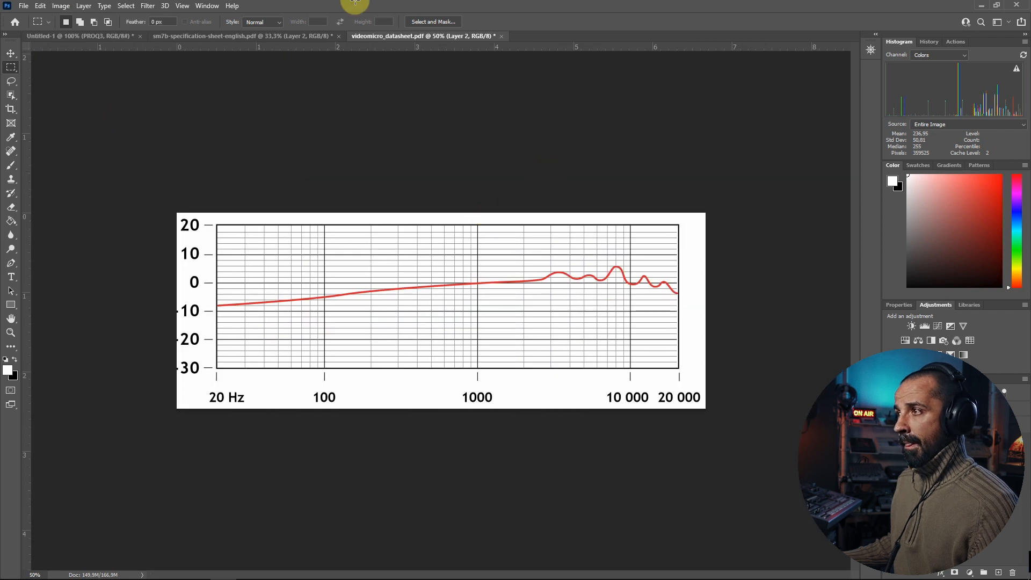
click(211, 35)
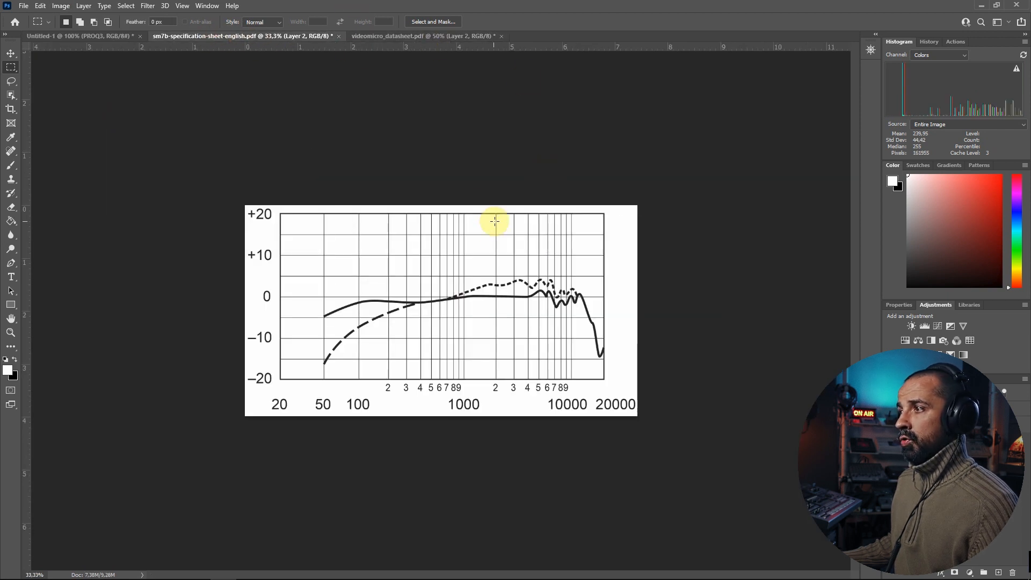
click(421, 36)
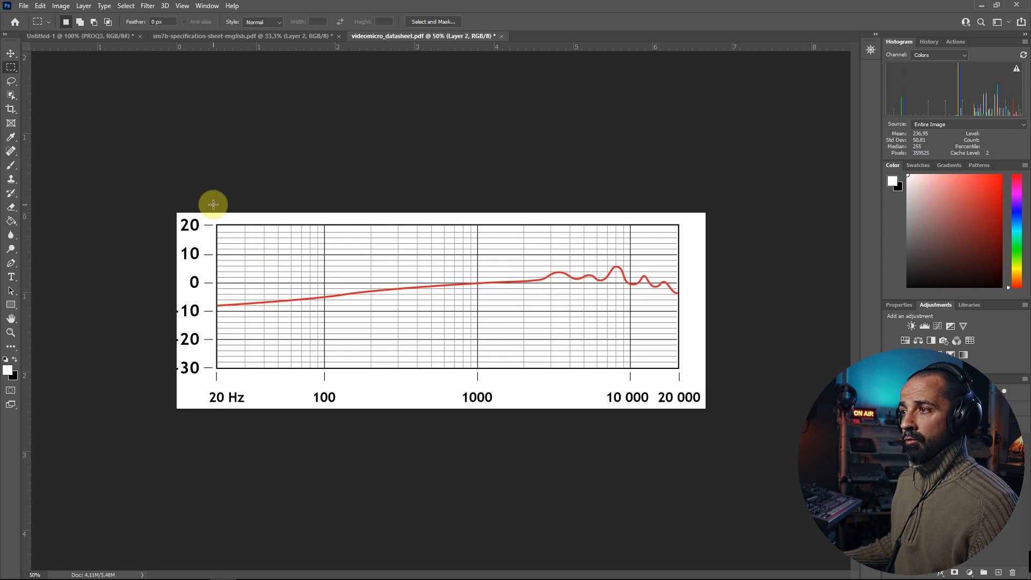
Float both datasheet documents in their own windows and copy the SM7B frequency response graph onto the Pro-Q 3 image as a new layer
click(11, 53)
drag(242, 36, 489, 153)
drag(227, 40, 490, 299)
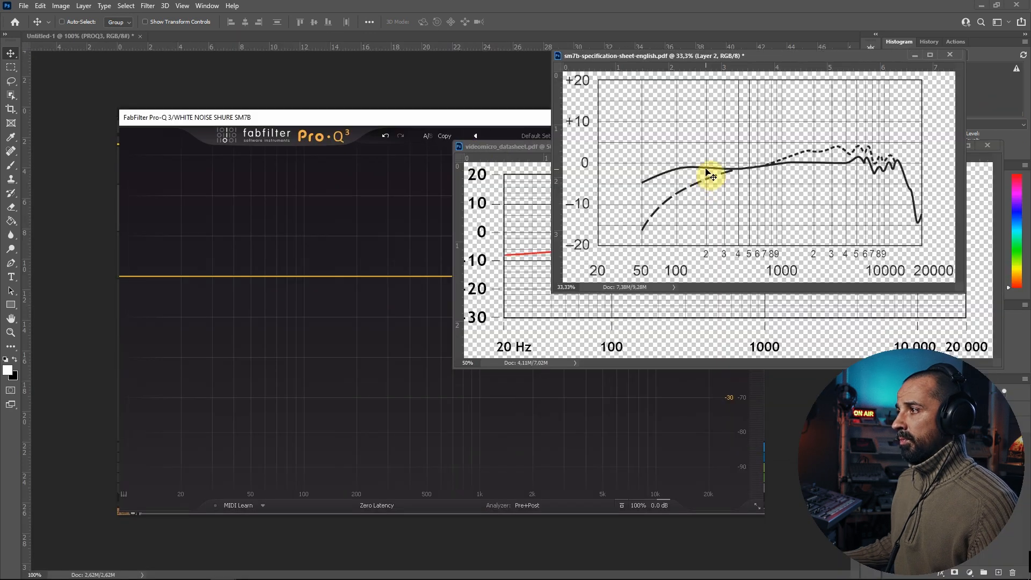
drag(707, 173, 535, 274)
drag(308, 336, 276, 302)
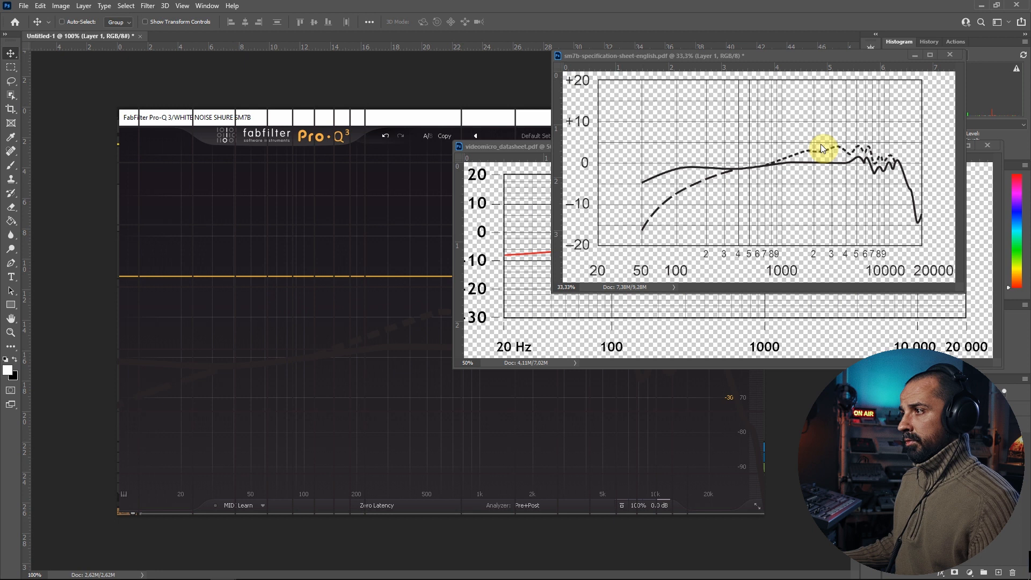
Copy the VideoMicro graph onto the Pro-Q 3 image as a new layer and close both datasheet documents without saving
click(951, 56)
drag(655, 150, 630, 65)
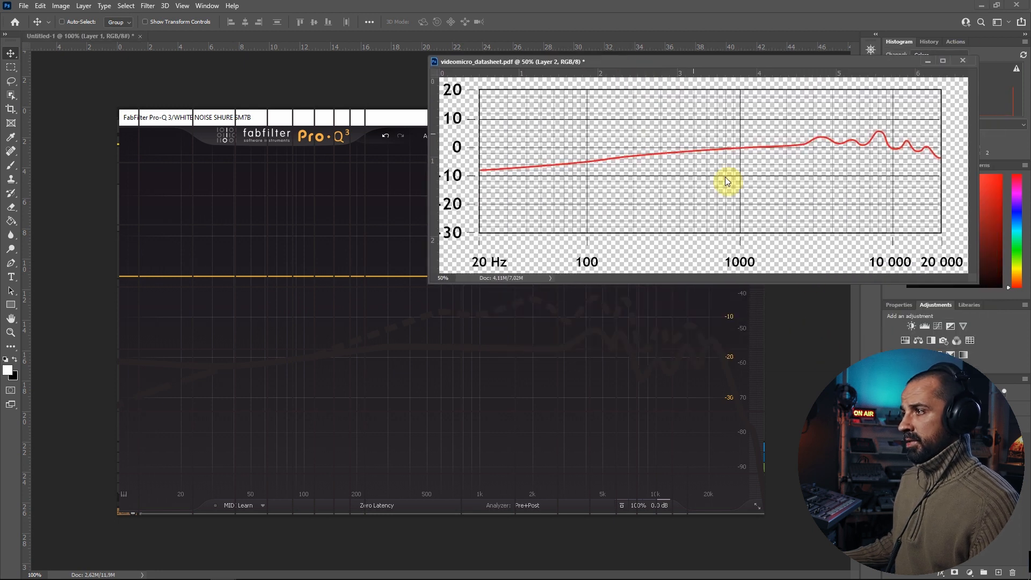
drag(832, 144, 492, 397)
key(ctrl+w)
click(529, 219)
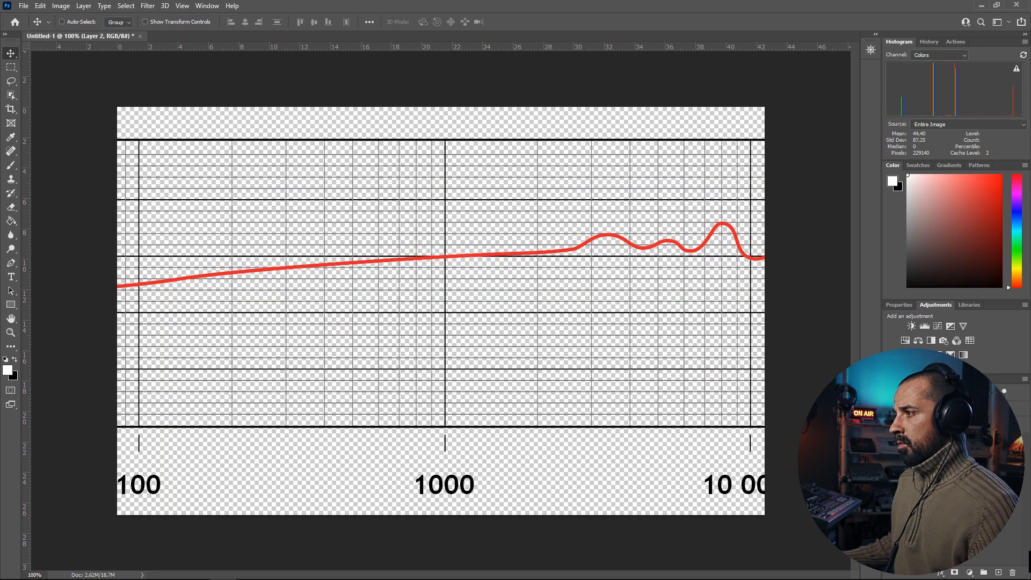
Identify the layer holding the VideoMicro graph by toggling layer visibility and rename it VIDEOMICRO
click(889, 454)
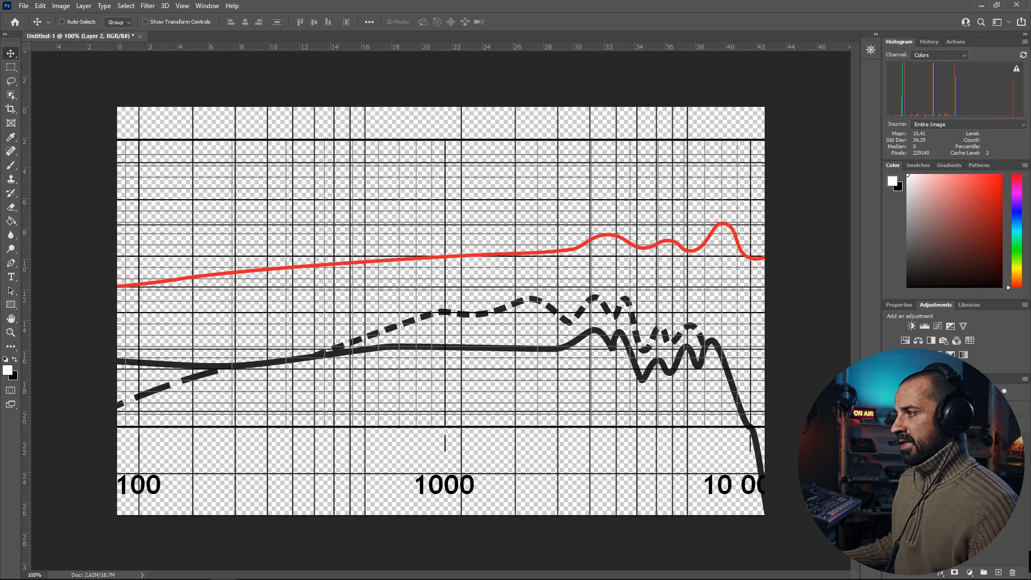
click(889, 454)
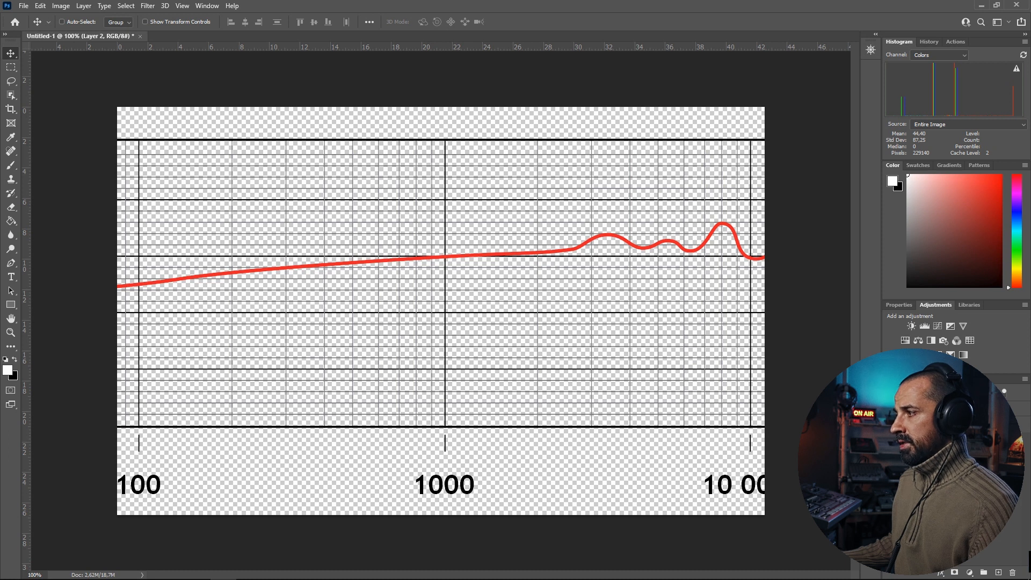
double_click(932, 441)
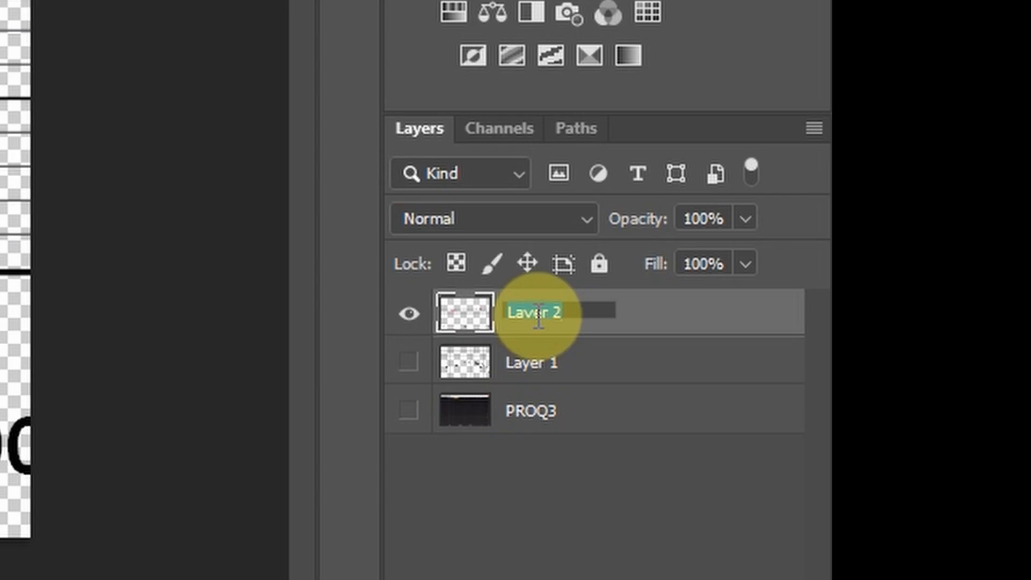
text(VIDEO)
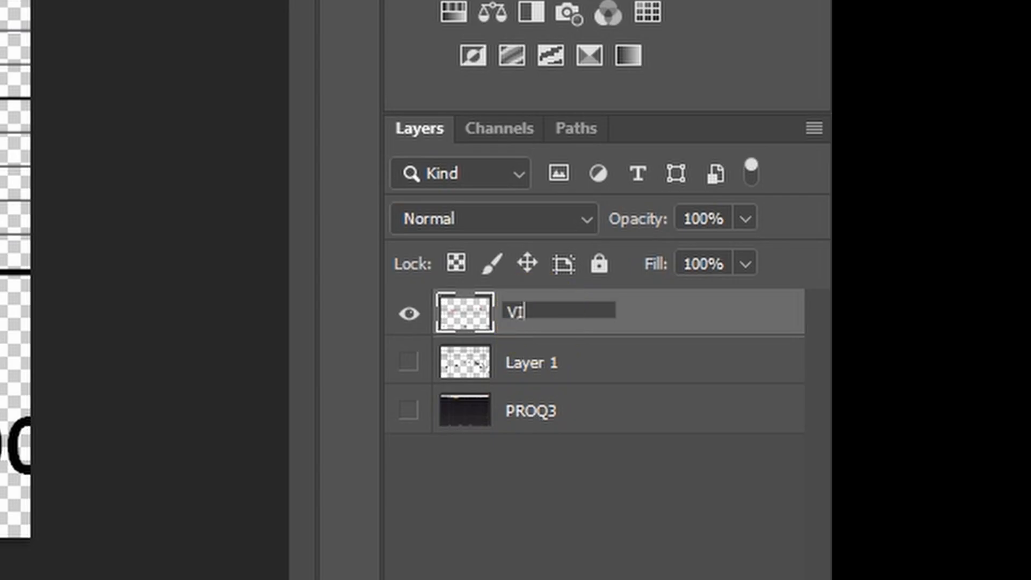
text(MICRO)
key(Return)
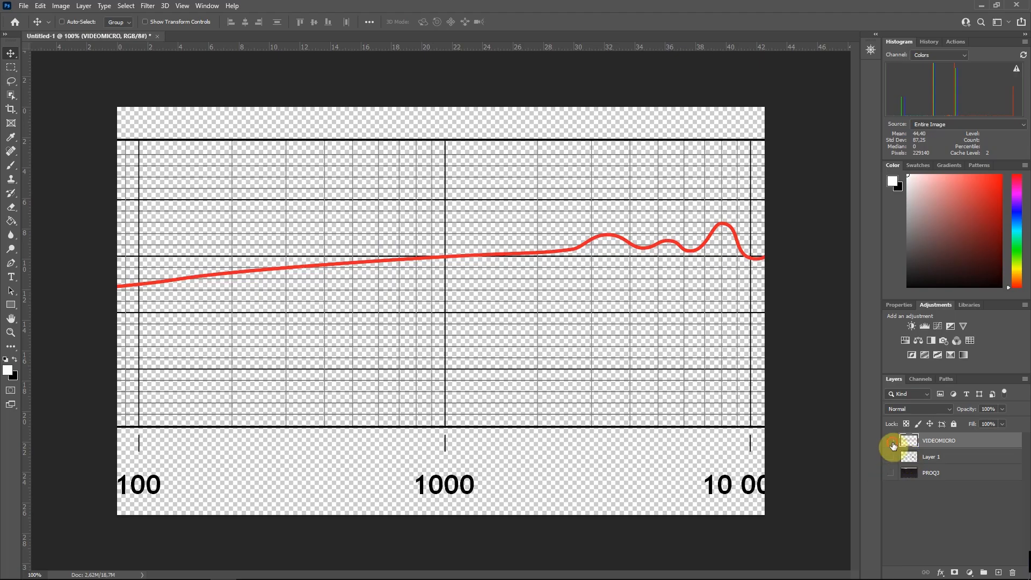
Hide the VIDEOMICRO layer, show the other graph layer and rename it SM7B
click(891, 443)
click(890, 456)
click(931, 462)
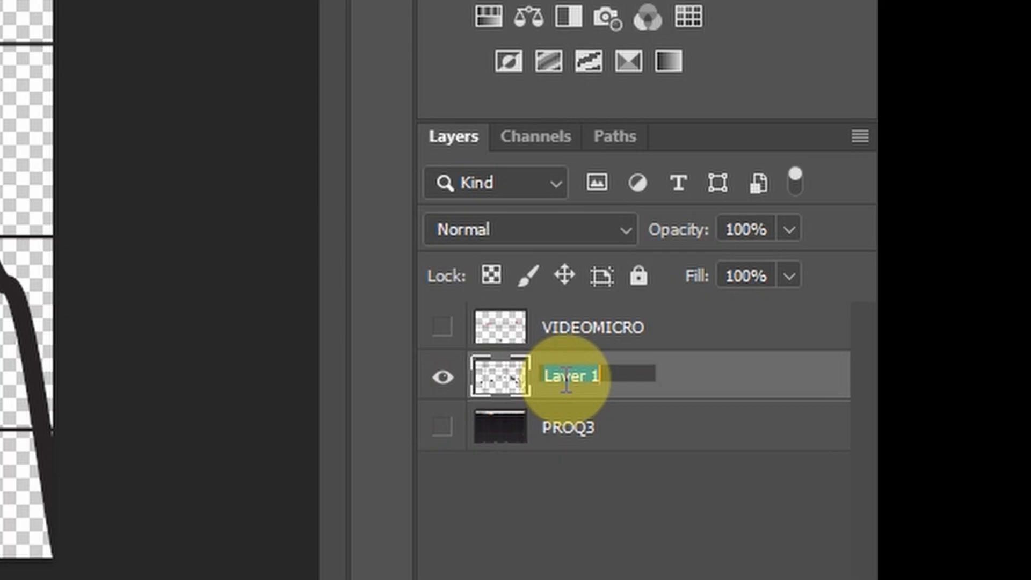
text(SM)
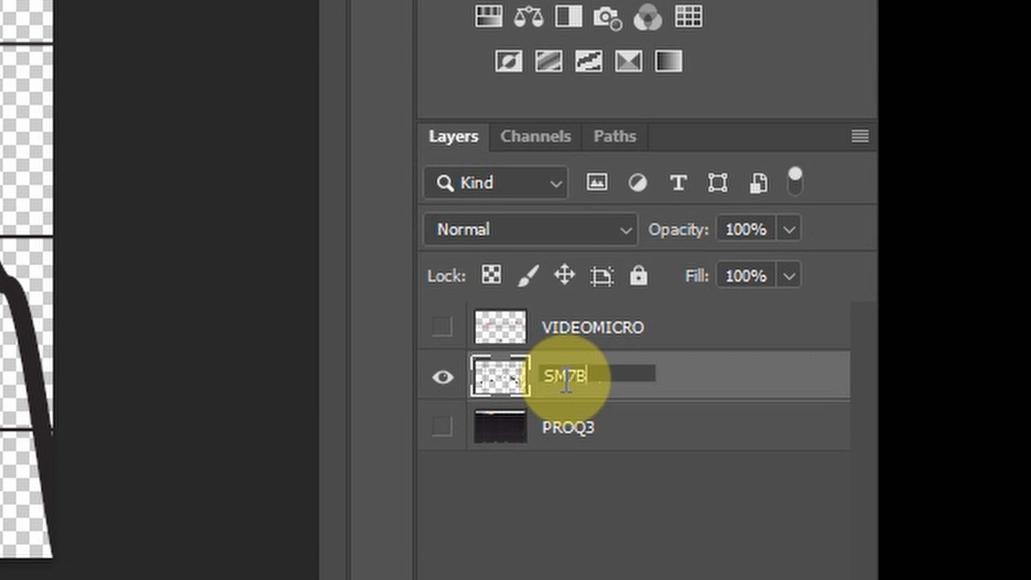
text(7B)
key(Return)
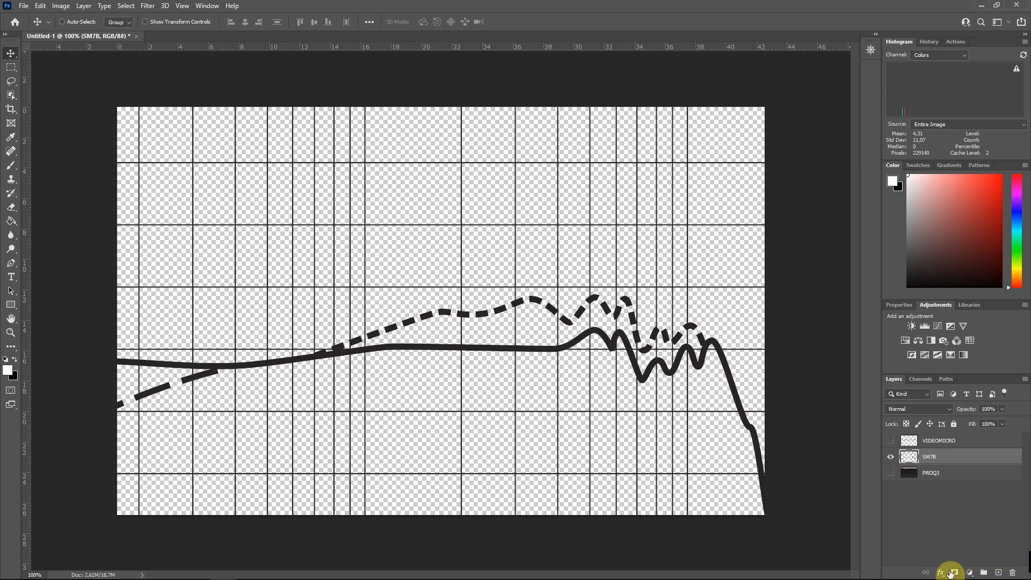
Add a Color Overlay effect in red (ff0000) to the SM7B layer and check it by toggling the layer's visibility
click(943, 573)
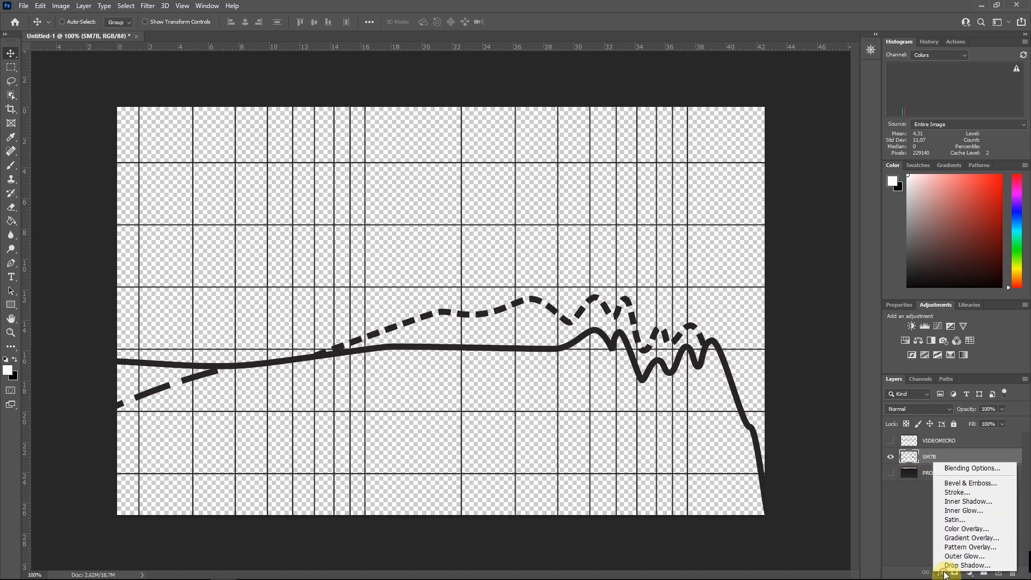
click(967, 530)
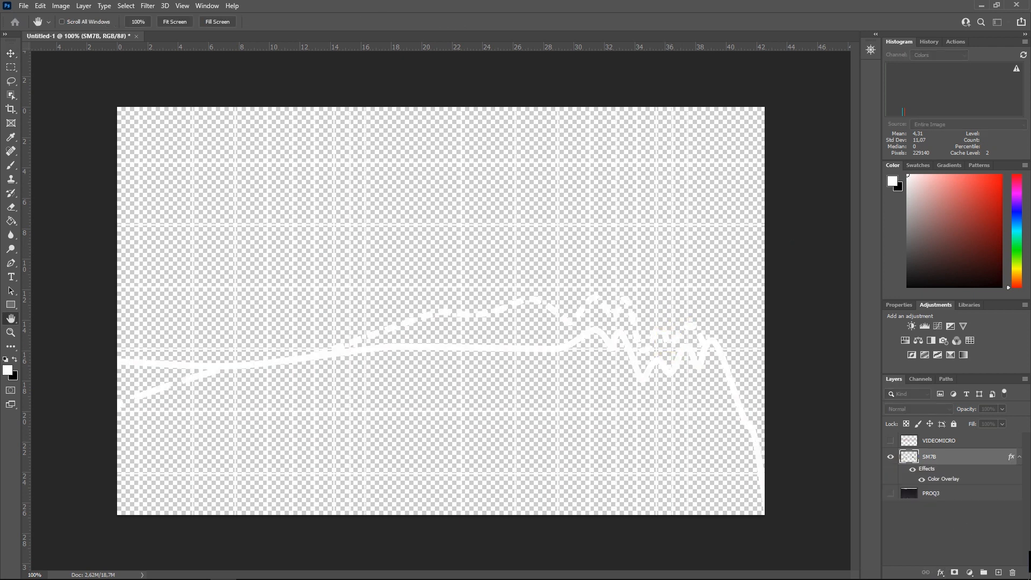
click(476, 370)
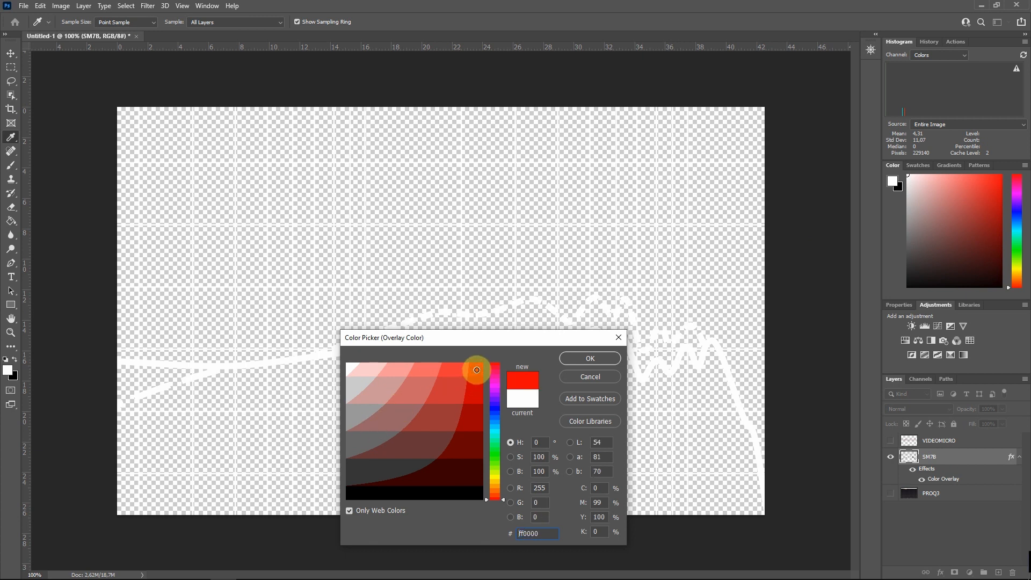
click(589, 358)
click(890, 457)
click(890, 457)
Copy the SM7B layer style, hide that layer, and paste the style onto the visible VIDEOMICRO layer
right_click(920, 460)
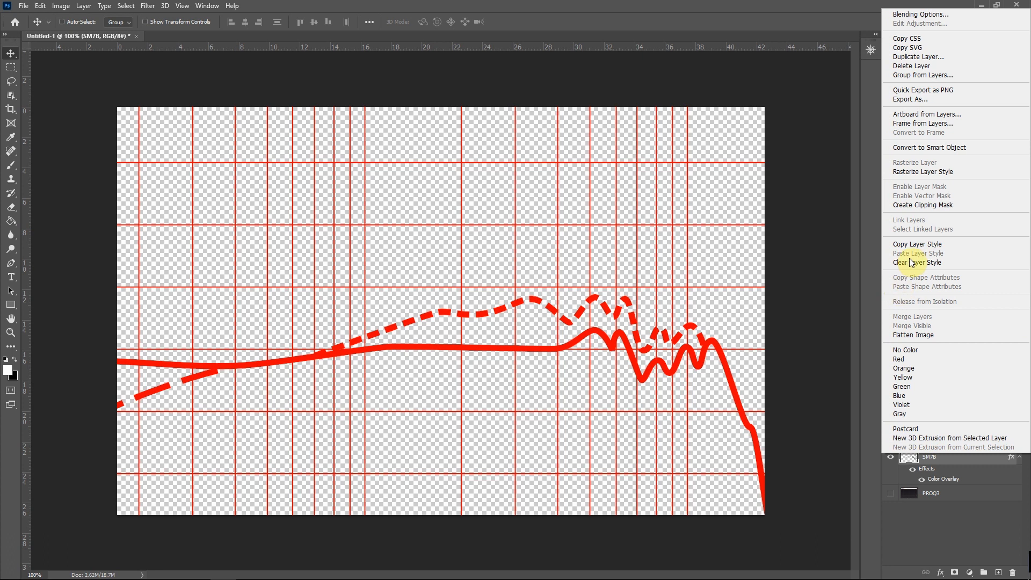
key(Escape)
click(891, 457)
click(890, 440)
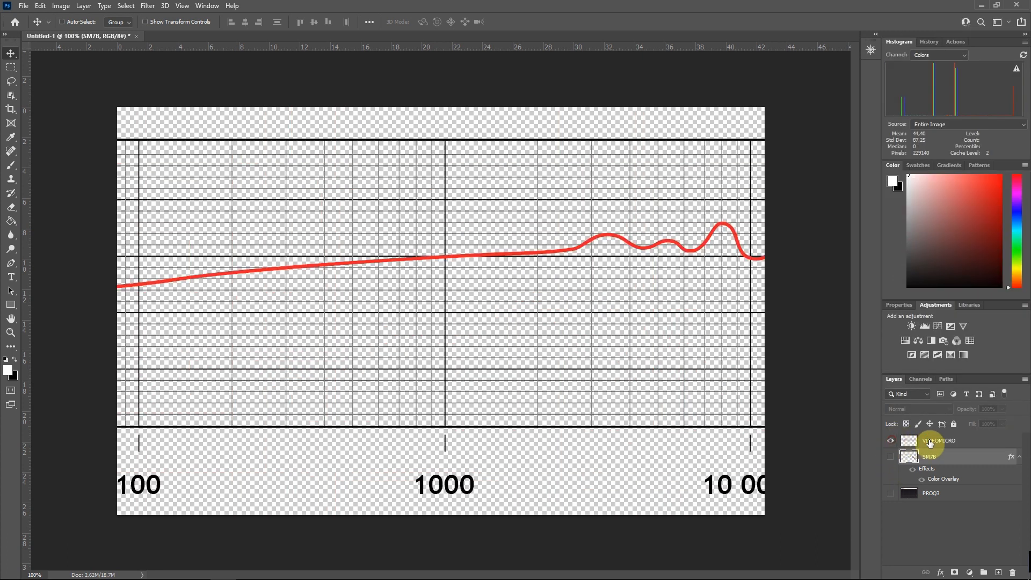
click(930, 441)
right_click(930, 440)
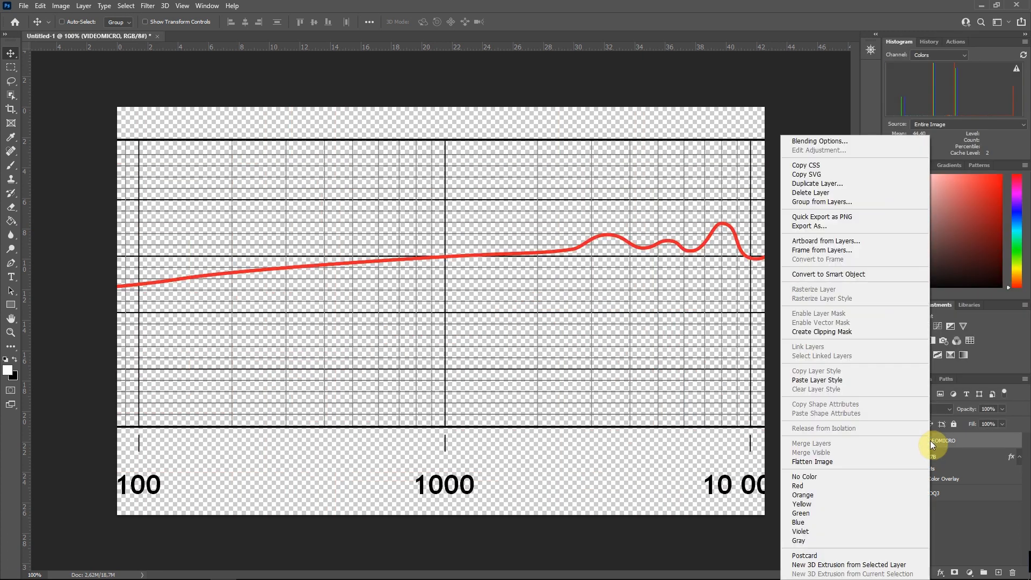
click(860, 385)
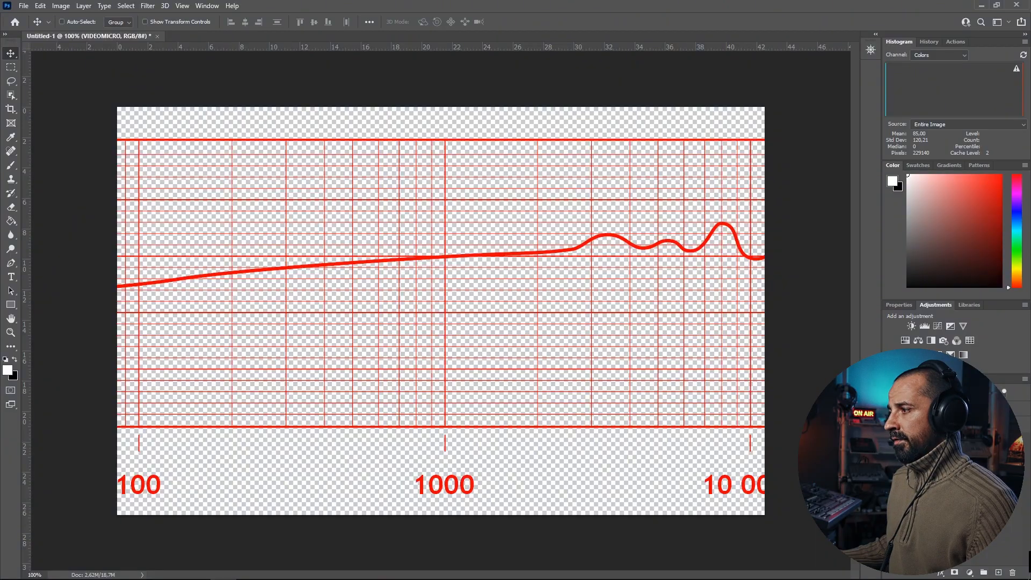
Move the oversized VIDEOMICRO and SM7B graphs across the canvas to bring their hidden ends into view
drag(626, 341, 444, 336)
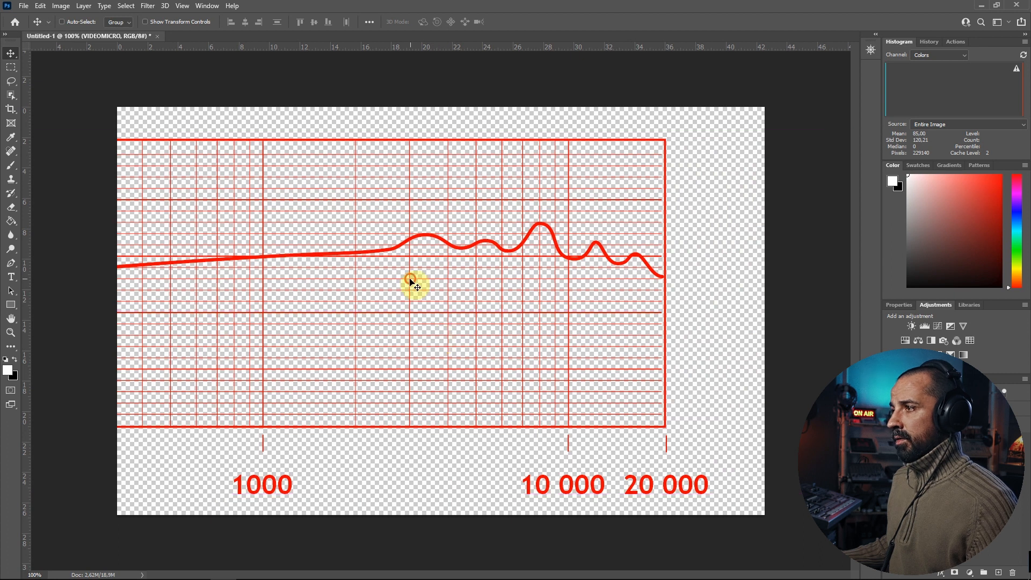
drag(409, 279, 803, 285)
drag(267, 287, 403, 292)
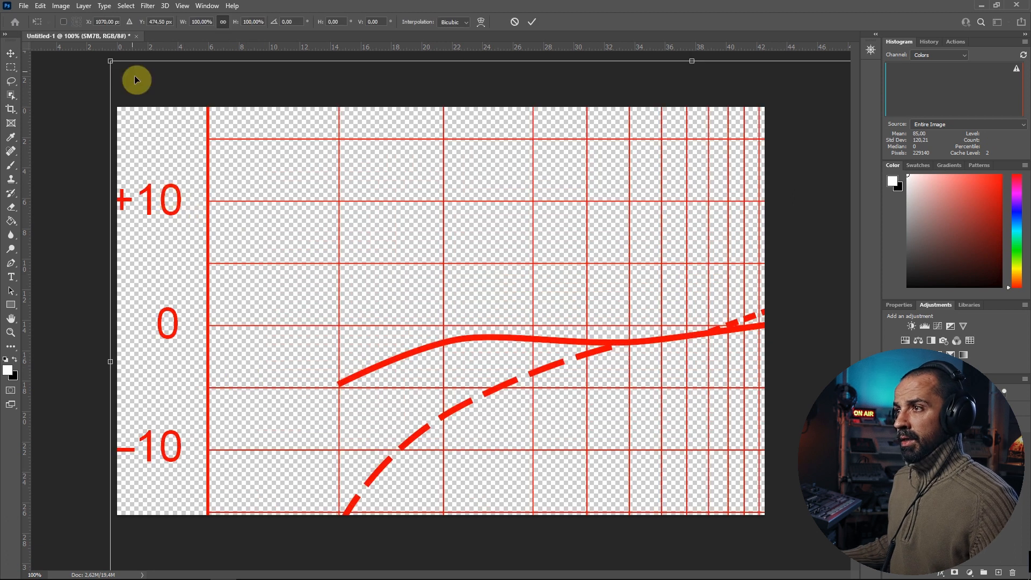
Scale the SM7B graph down to 80.89% width and 57.72% height with Free Transform
key(ctrl+t)
drag(117, 107, 219, 189)
drag(269, 333, 167, 281)
double_click(626, 141)
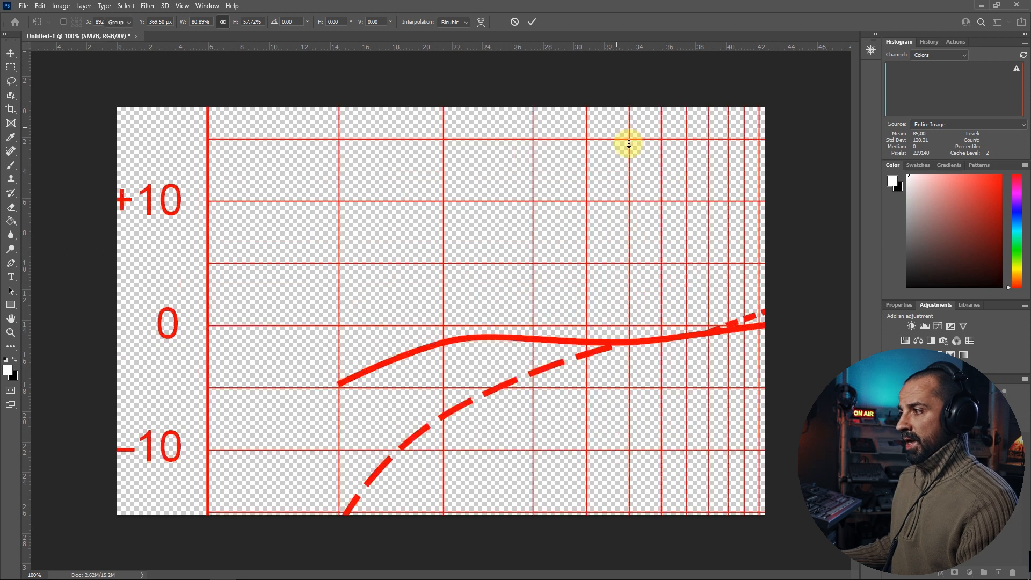
Show the PROQ3 layer beneath the SM7B graph, compare the two, and reposition the graph over the equalizer display
click(890, 488)
drag(172, 171, 198, 169)
click(890, 468)
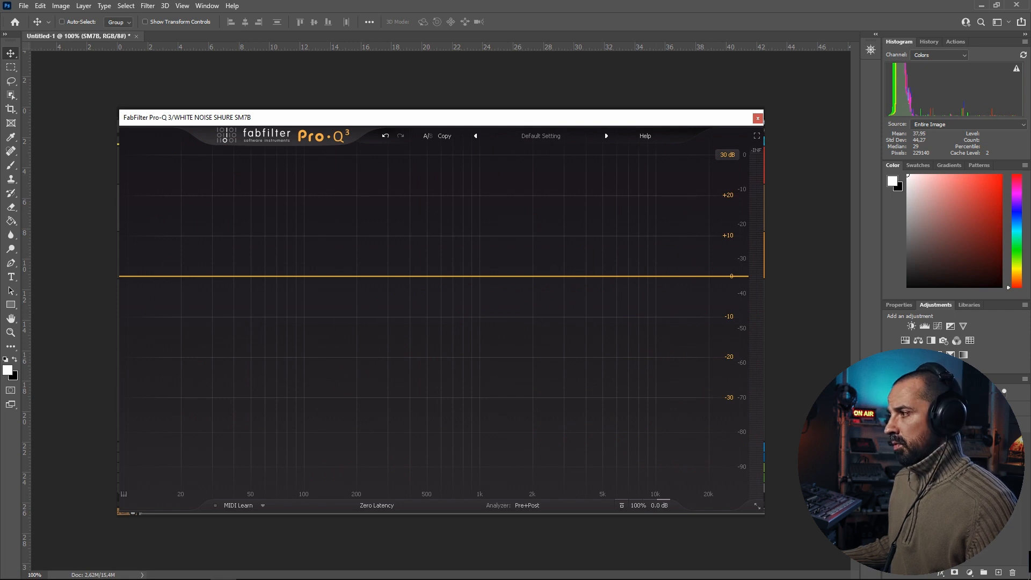
click(890, 469)
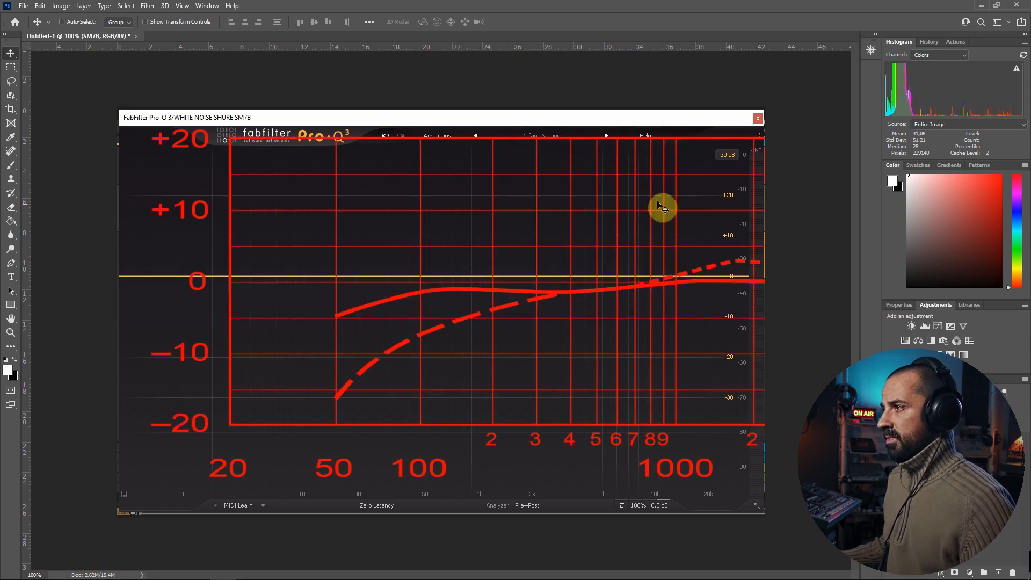
drag(653, 192, 619, 194)
Free Transform the SM7B graph to 56.56% width and 81.92% height, placing its full frequency range inside the Pro-Q 3 display
key(ctrl+t)
drag(118, 131, 301, 195)
drag(351, 260, 193, 207)
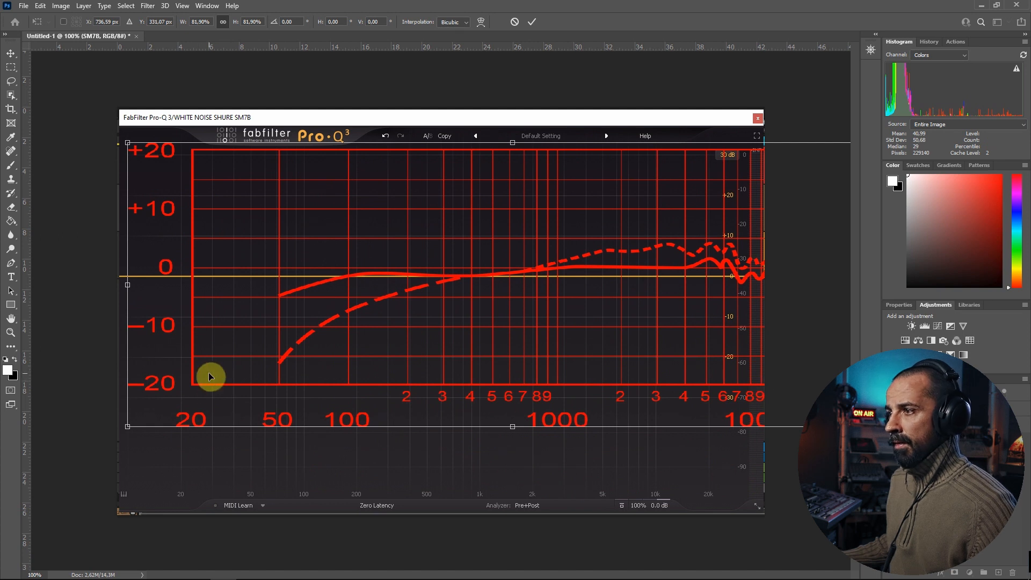
drag(510, 160, 463, 177)
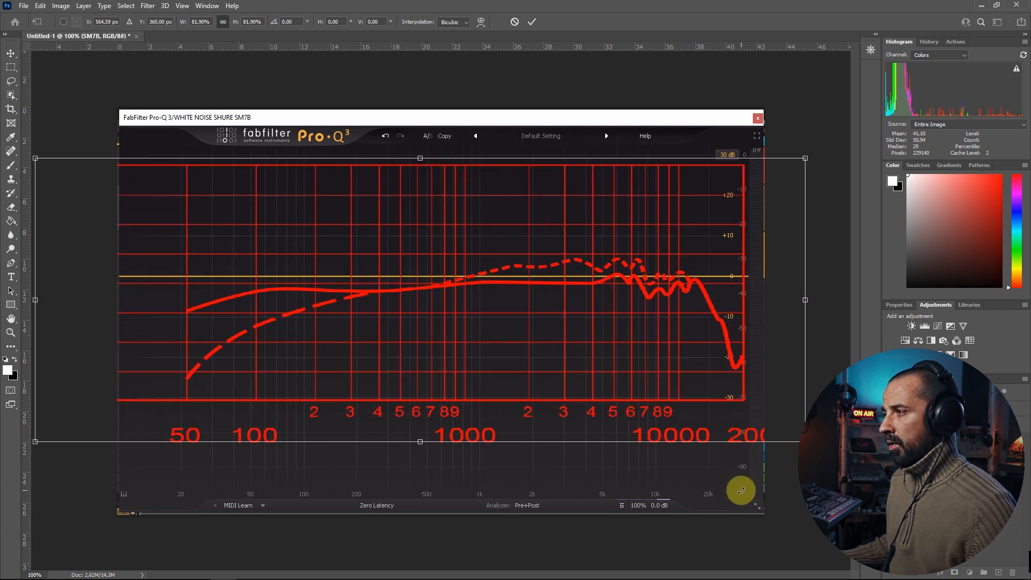
drag(597, 163, 572, 153)
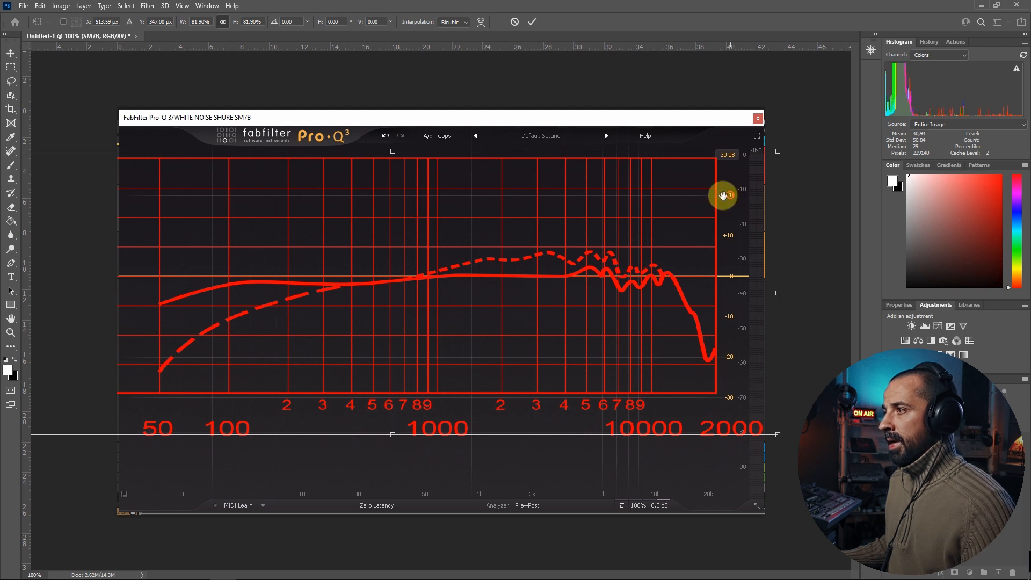
drag(613, 301, 621, 291)
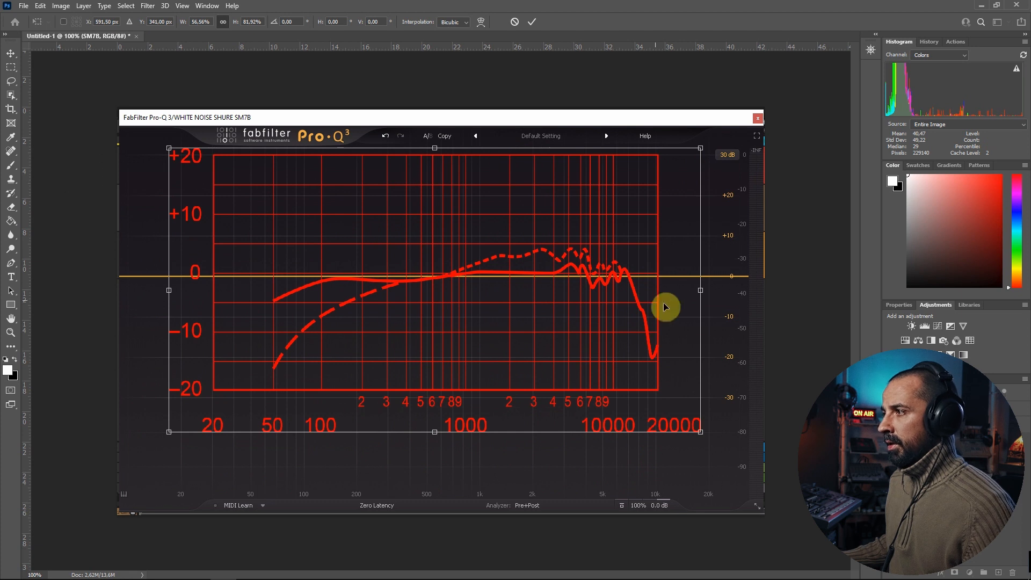
Adjust the SM7B graph's edges so its 20–20000 Hz range and ±20 dB lines match the Pro-Q 3 scales, and apply the transform
drag(703, 294, 755, 297)
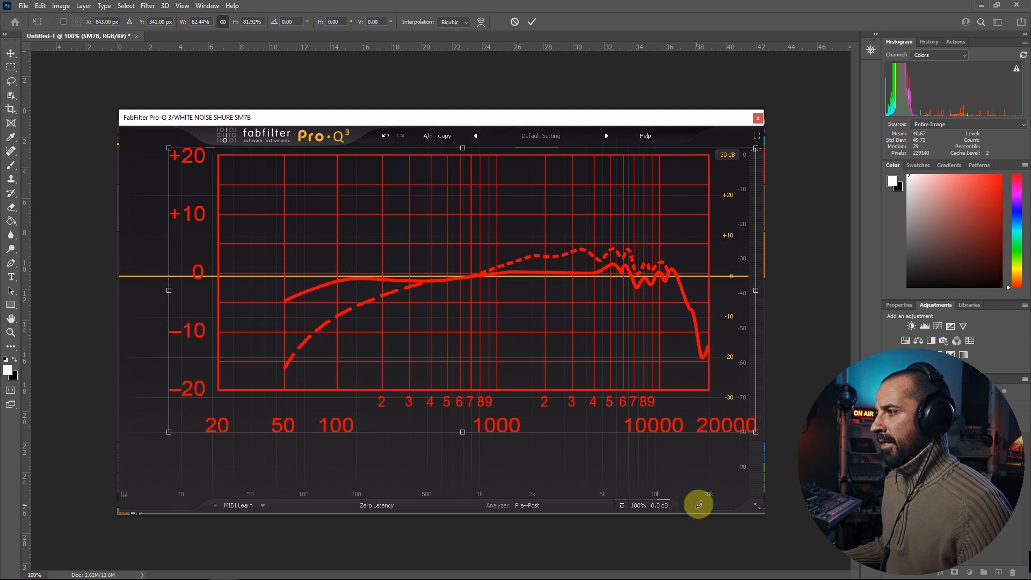
drag(169, 290, 130, 295)
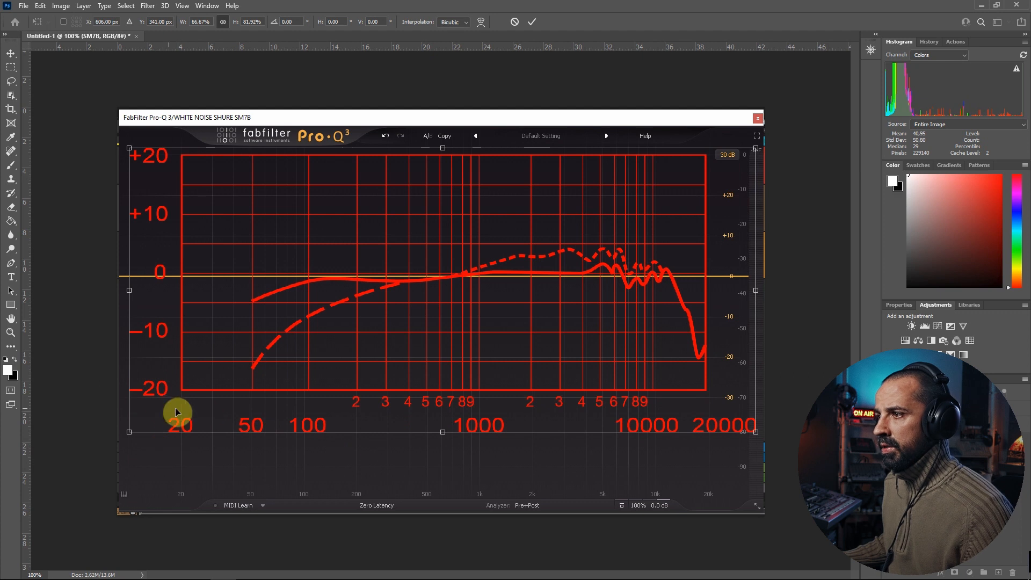
drag(444, 434, 445, 398)
drag(446, 398, 445, 393)
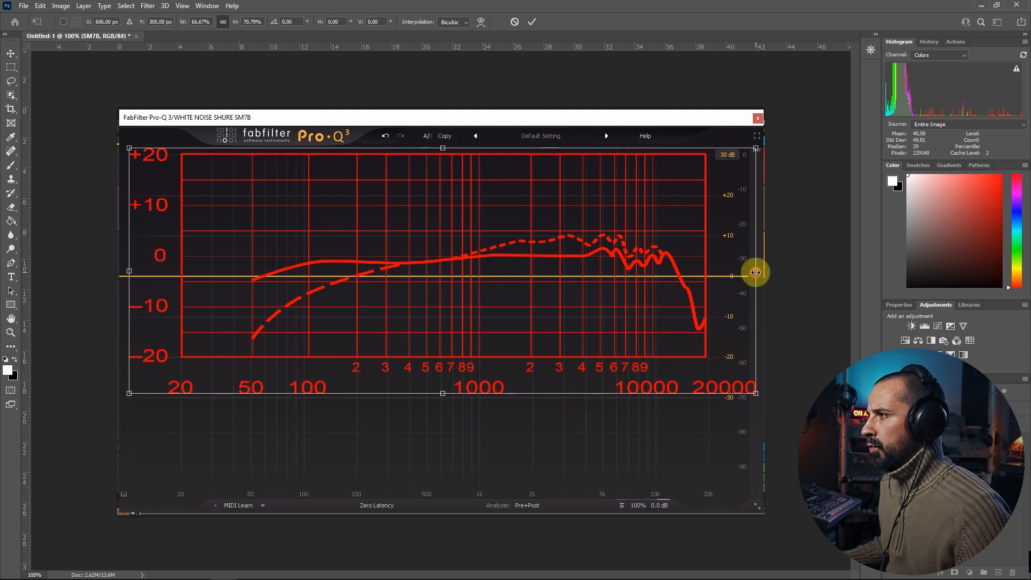
drag(755, 272, 758, 272)
drag(448, 147, 449, 190)
key(Return)
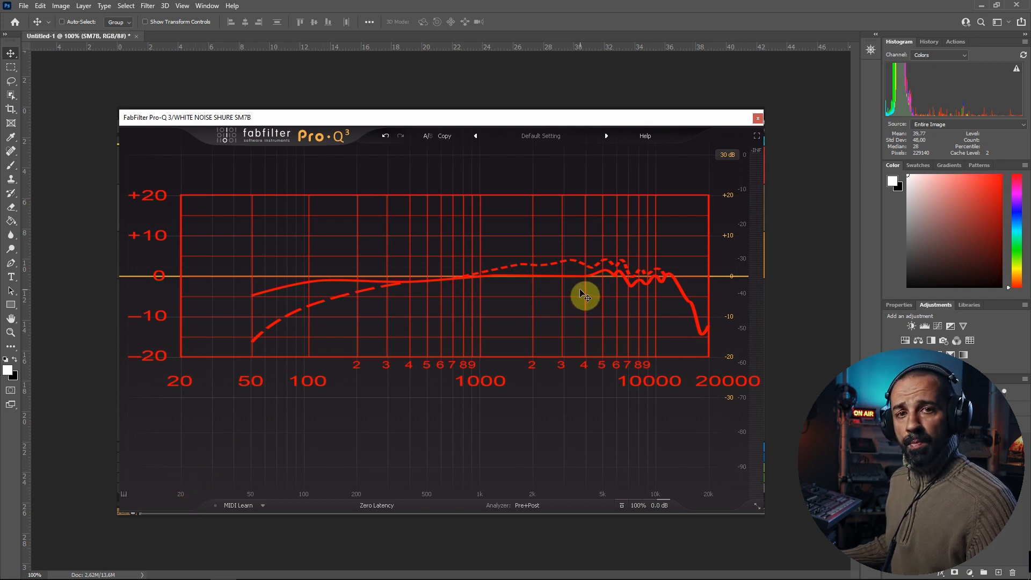
Hide the SM7B layer, show the VIDEOMICRO layer, and roughly resize its graph to fit the Pro-Q 3 display
click(890, 456)
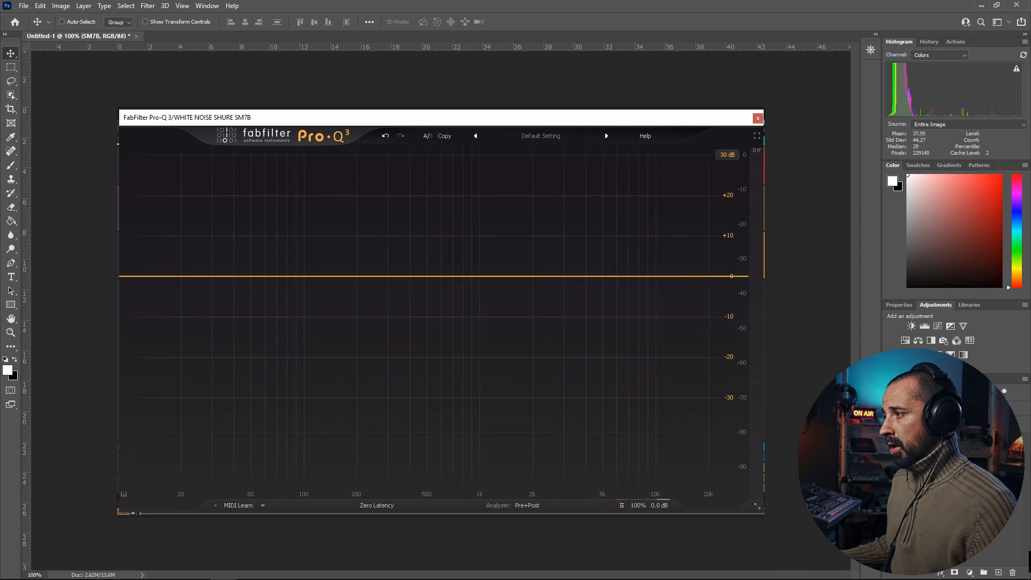
click(890, 475)
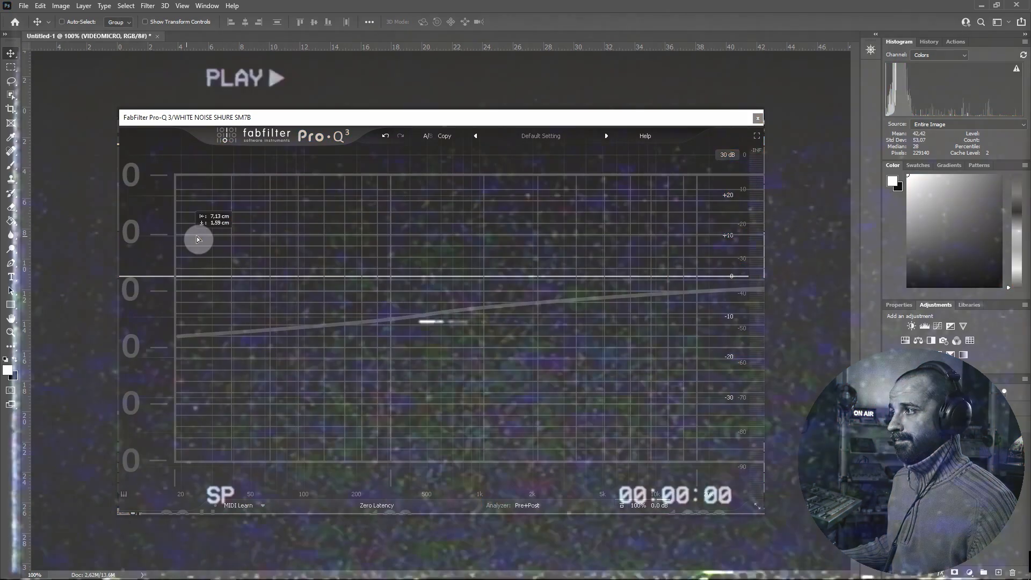
drag(199, 237, 146, 301)
drag(859, 298, 702, 299)
drag(373, 281, 400, 280)
Fine-tune the VIDEOMICRO graph's edges to match the Pro-Q 3 scales from 20 to 20000 Hz and +20 to -30 dB, and apply the transform
drag(152, 299, 134, 302)
drag(729, 300, 733, 301)
drag(434, 423, 436, 434)
drag(434, 175, 442, 187)
drag(434, 434, 433, 444)
key(Return)
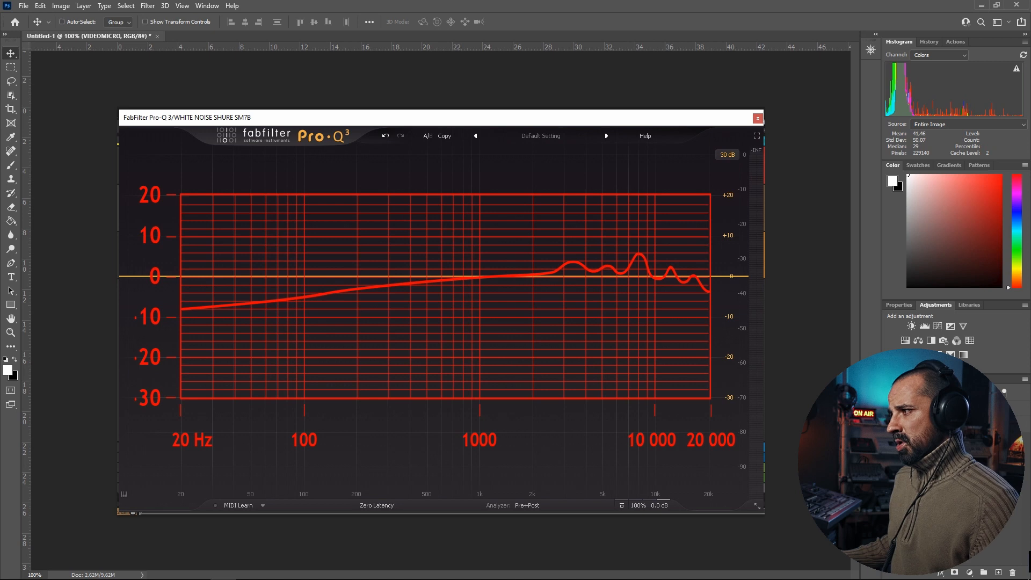
Show the SM7B graph in place of the VIDEOMICRO layer, hide the Pro-Q 3 screenshot, and fill Layer 1 with white as background
click(888, 438)
click(888, 453)
click(889, 454)
click(889, 470)
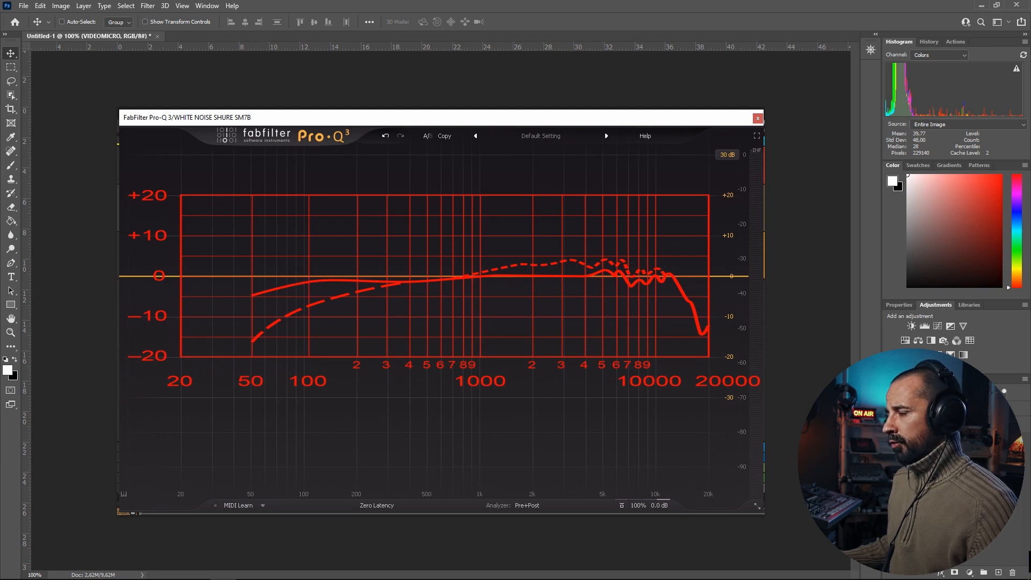
click(889, 485)
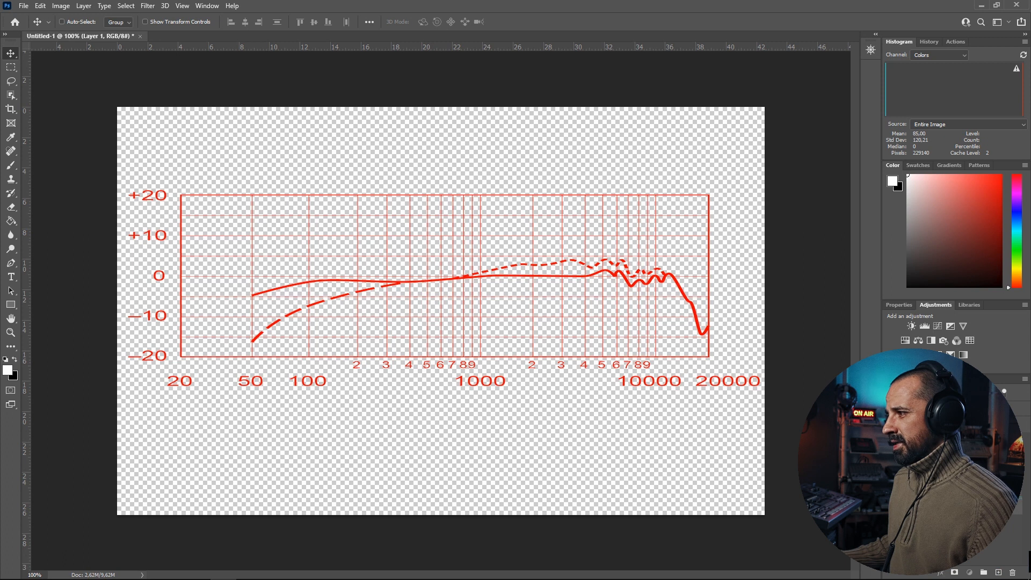
click(11, 221)
click(395, 313)
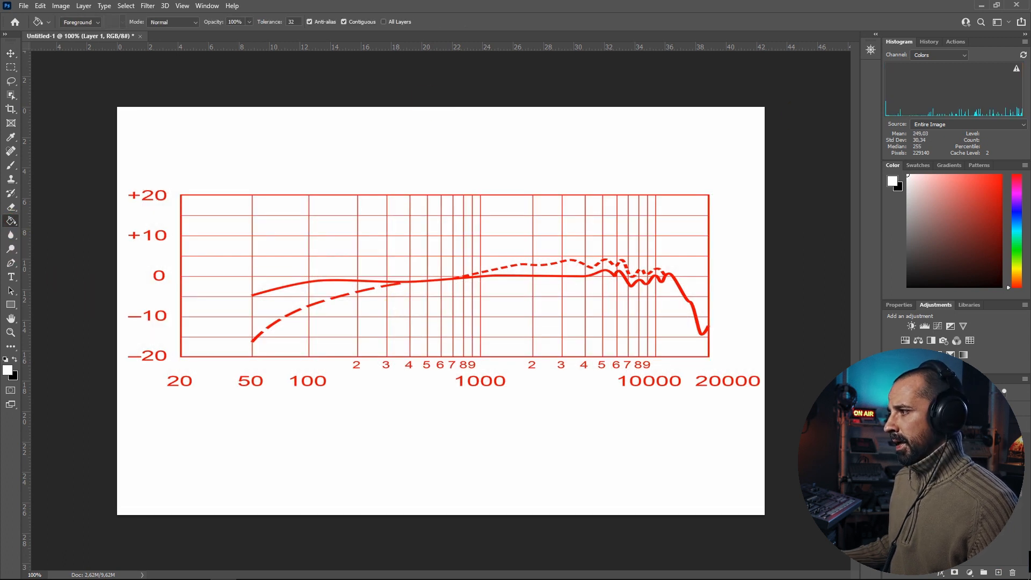
Save the SM7B graph as a JPEG in a subfolder of ABLETON LIVE > AAA INSPEKTOR GADGET on AUDIO (H:), and minimize Photoshop
click(23, 6)
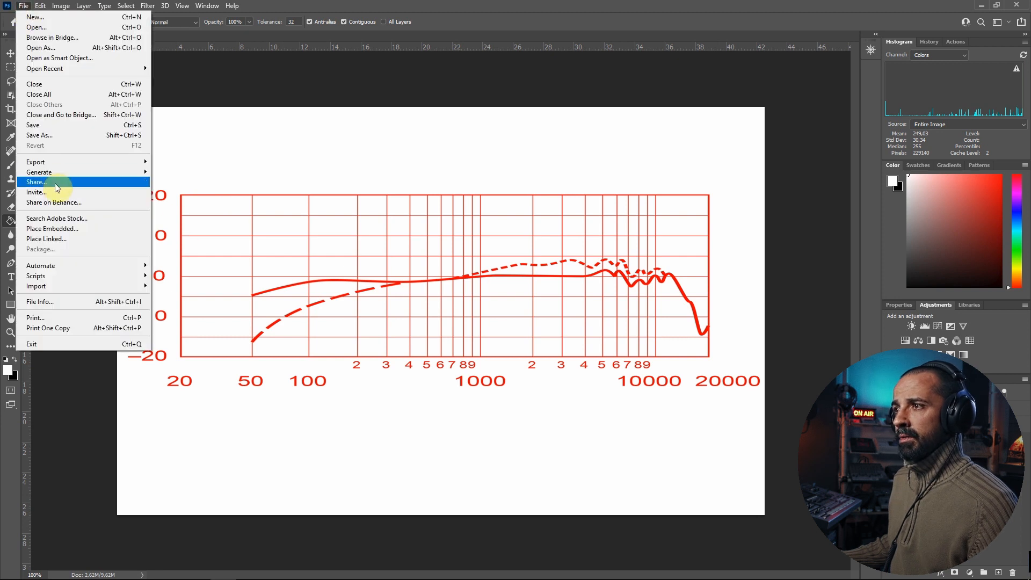
click(53, 135)
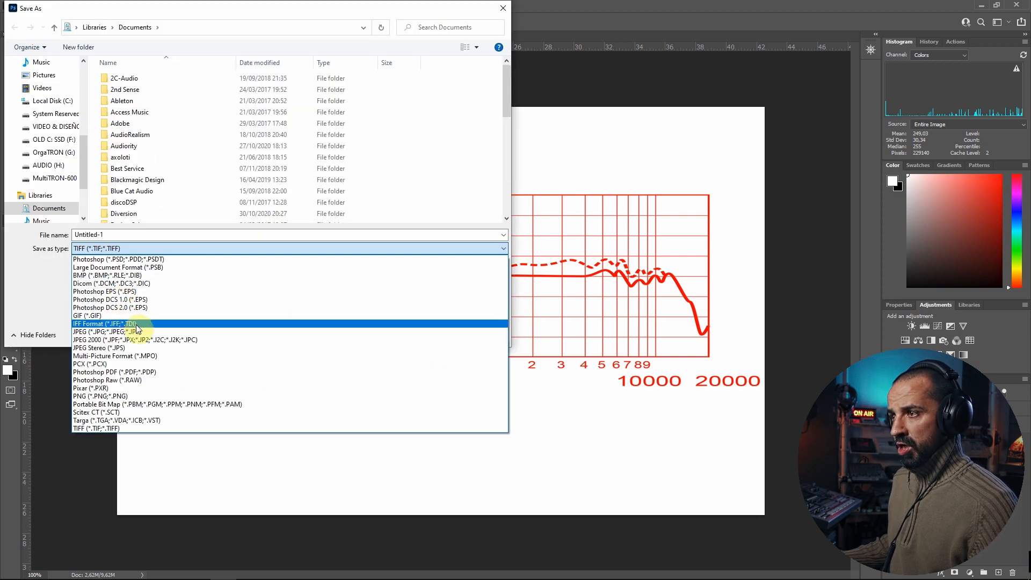
click(138, 331)
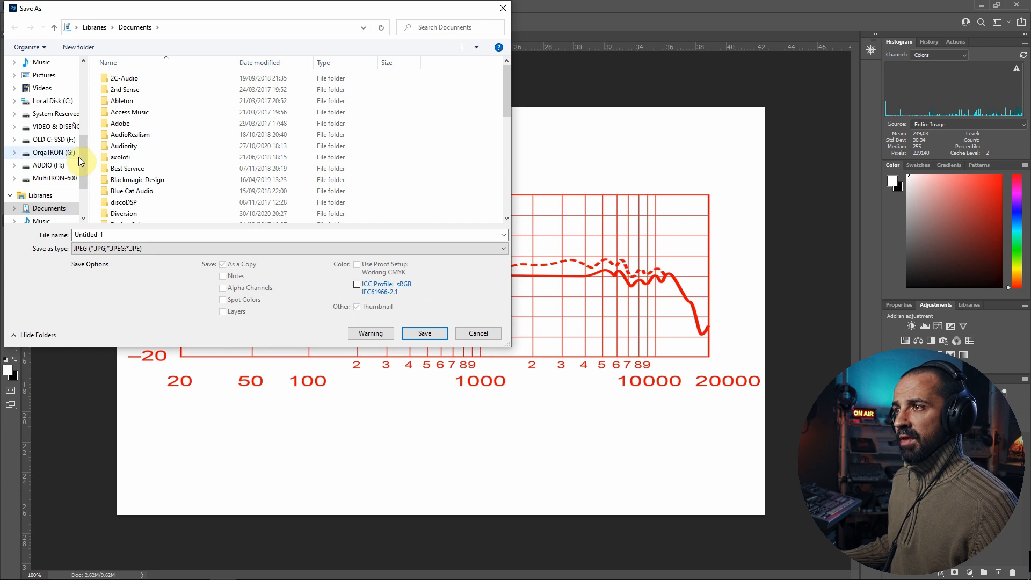
click(49, 165)
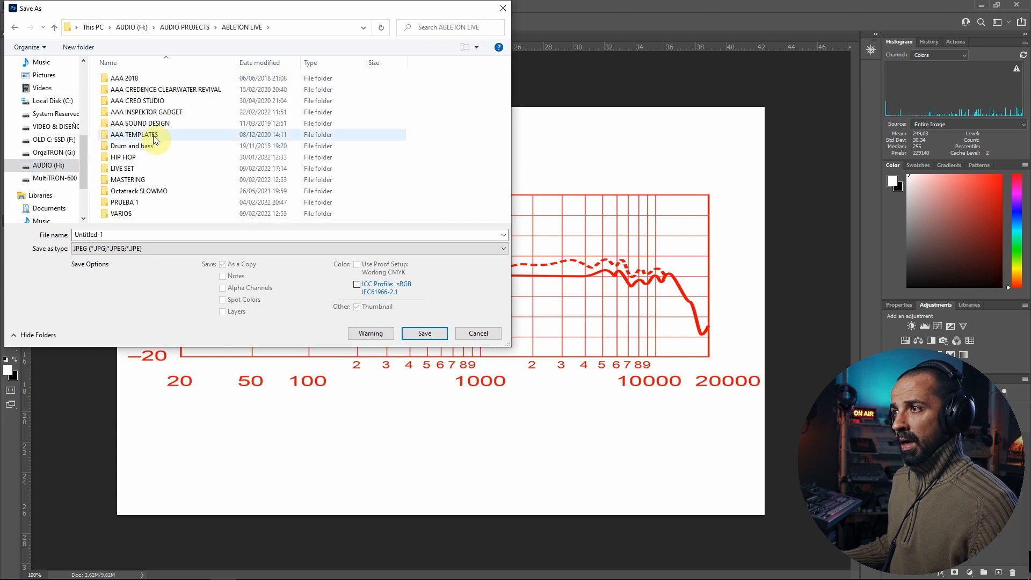
double_click(154, 113)
double_click(134, 78)
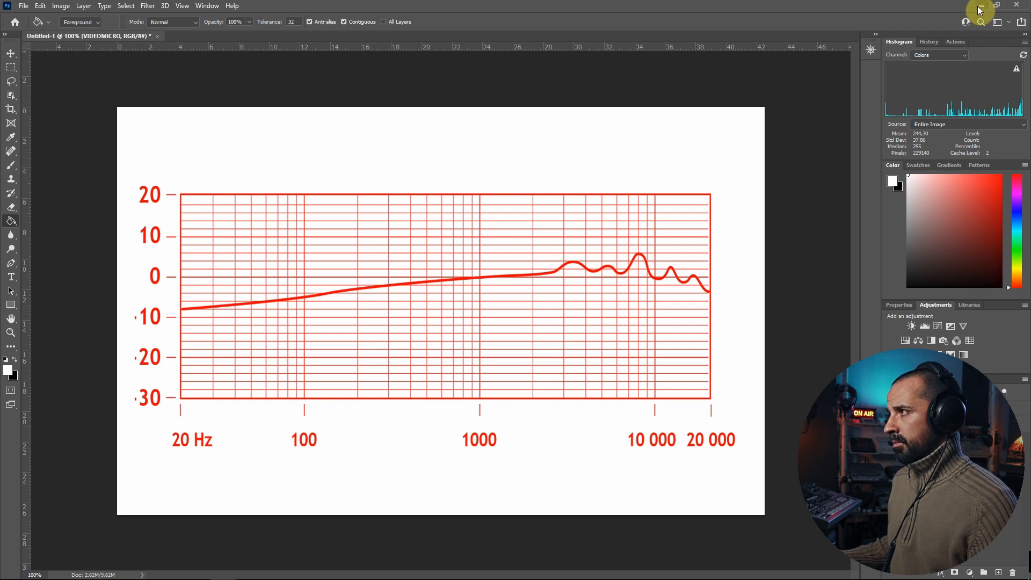
click(979, 10)
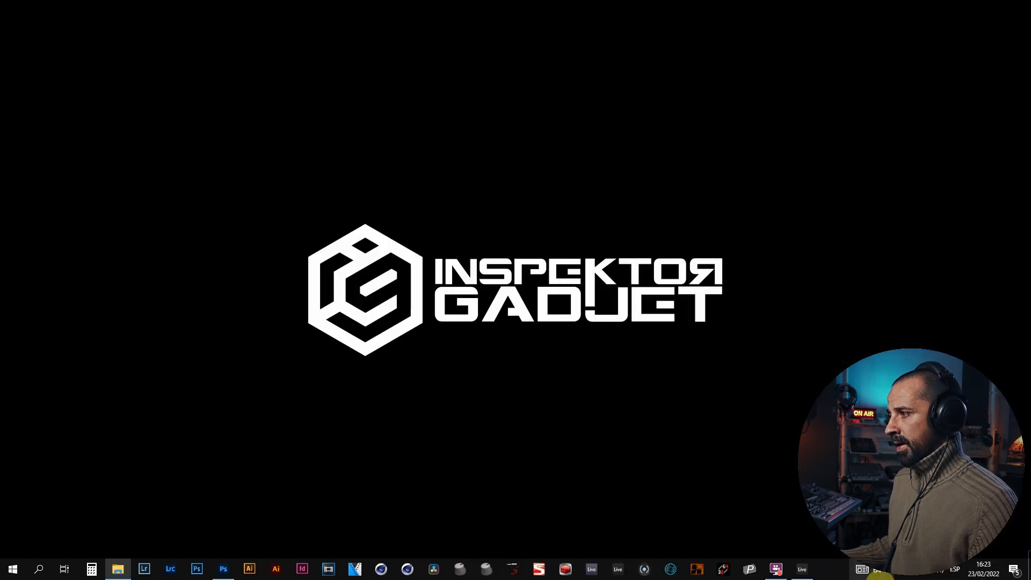
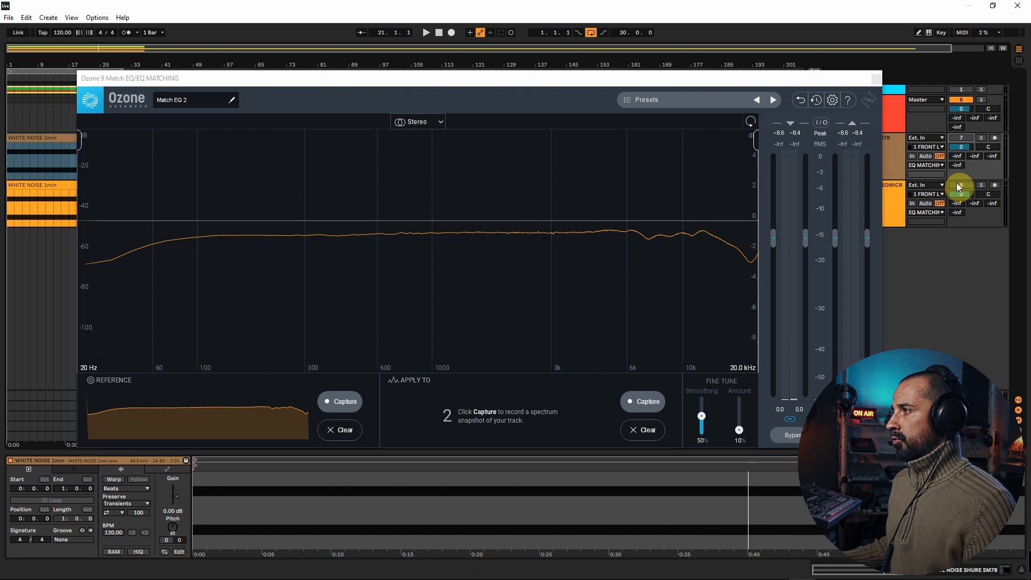
Play the Rode VideoMicro white noise track, capture its spectrum as Match EQ's Apply To snapshot, and set Smoothing to 40%
click(894, 194)
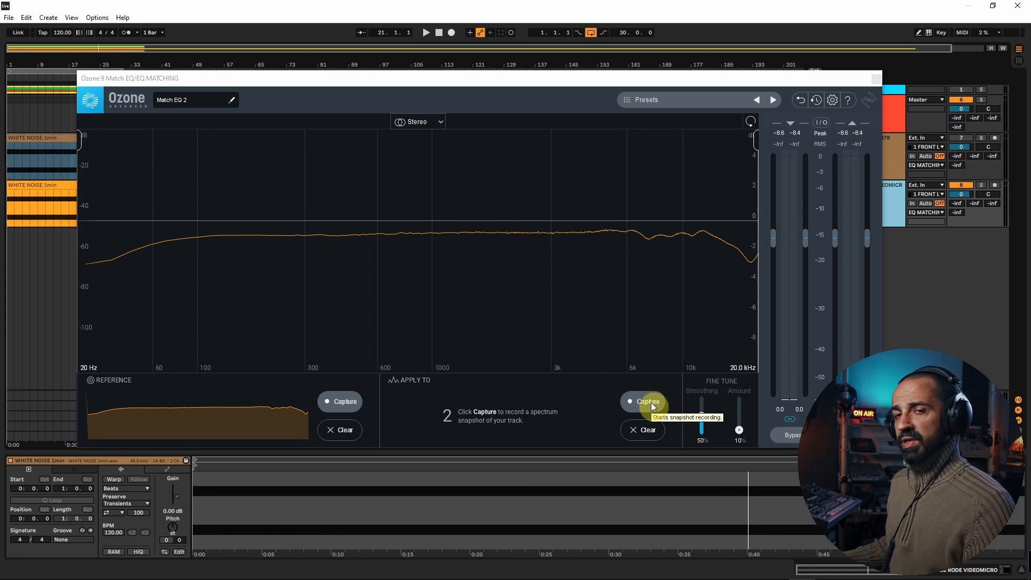
key(space)
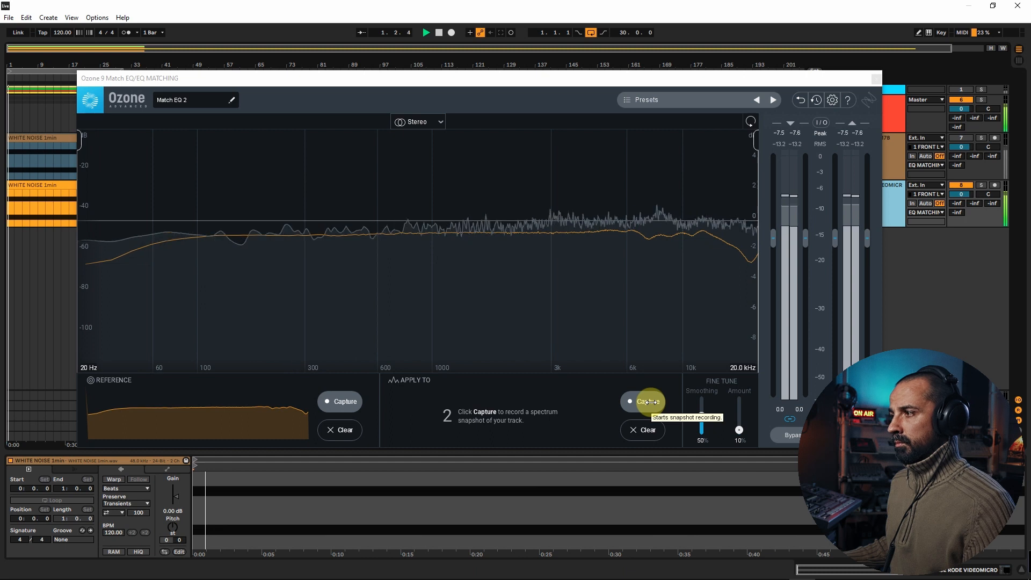
click(648, 401)
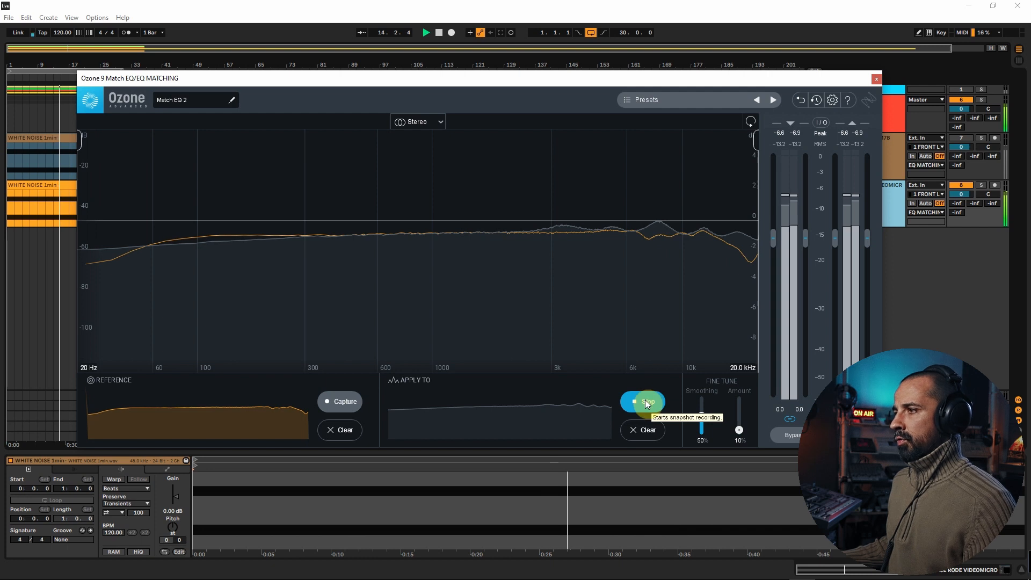
click(645, 401)
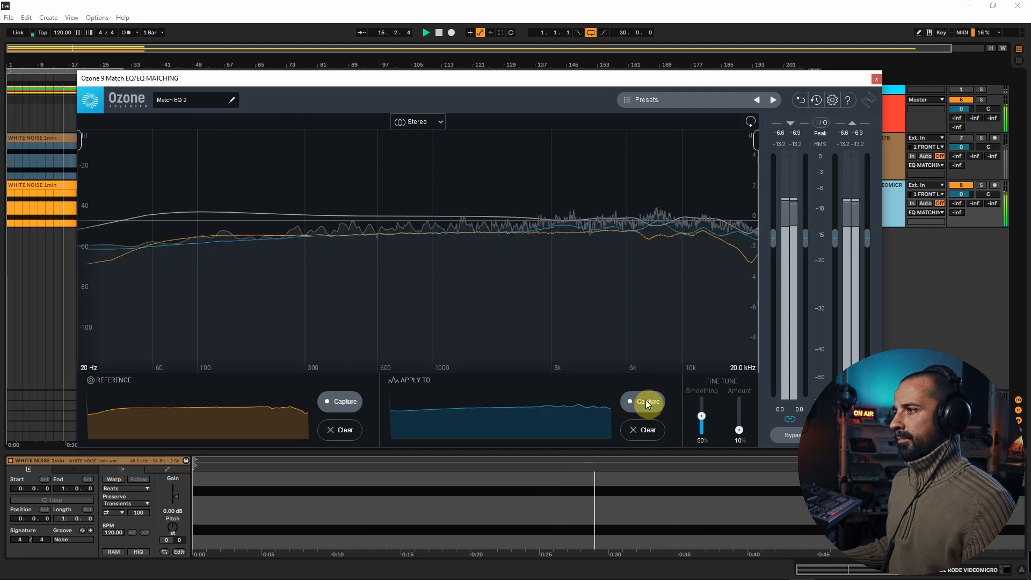
click(941, 285)
key(space)
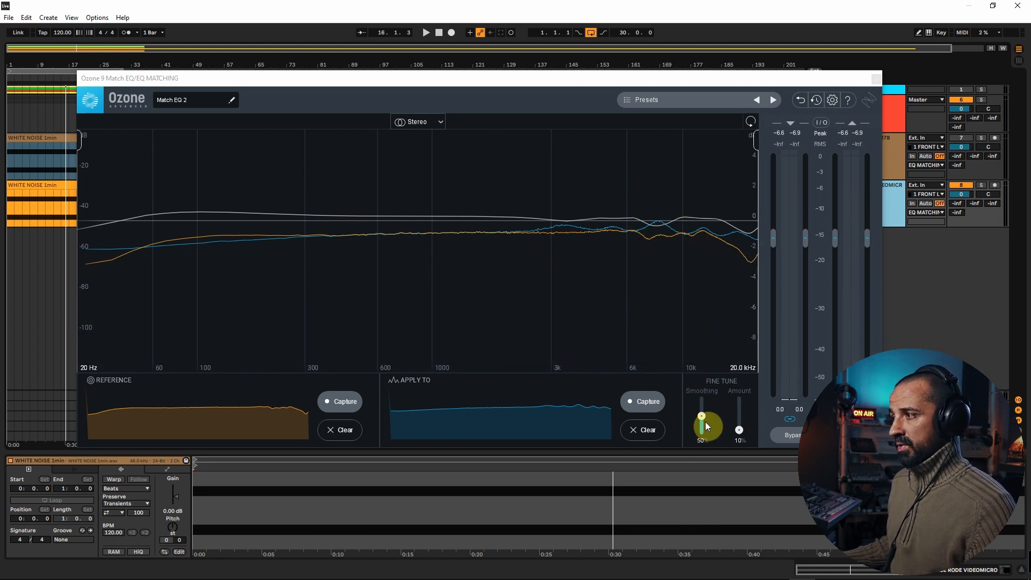
drag(701, 415, 707, 419)
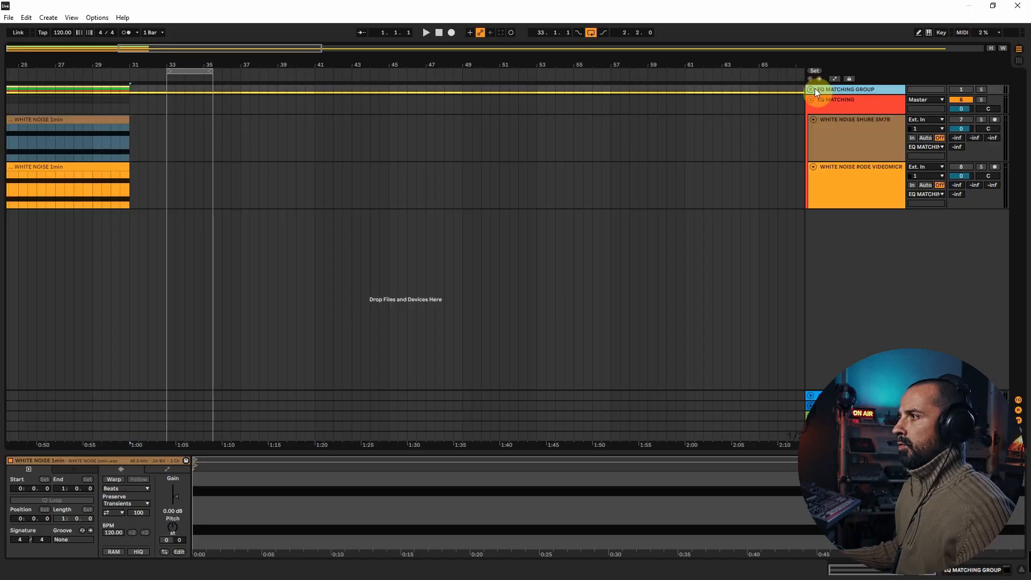
Copy the VIDEO FOR TESTING track from EQ MATCHING GROUP into the EQ MATCHING group, below the WHITE NOISE RODE VIDEOMICRO track
click(810, 90)
click(853, 273)
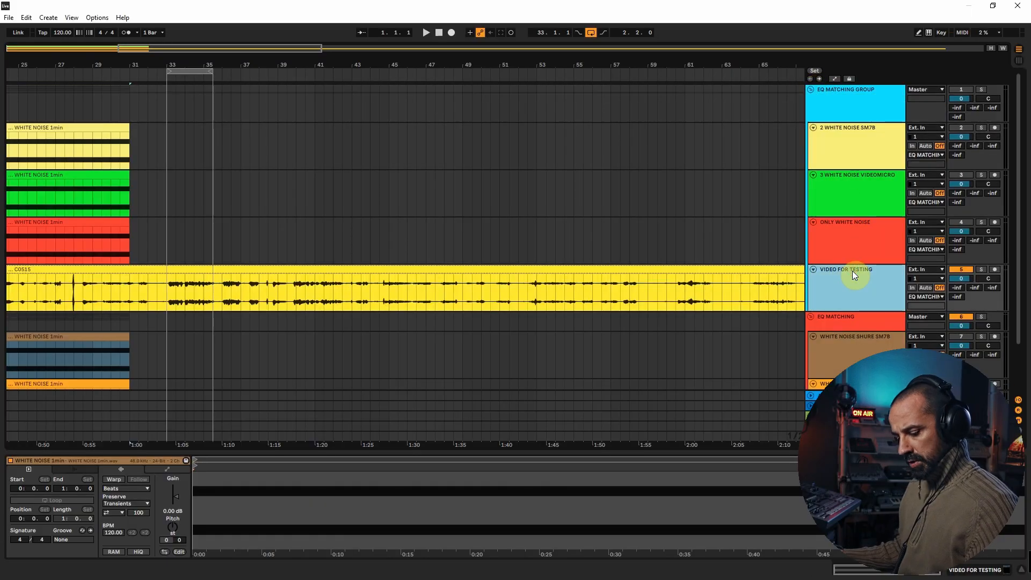
click(810, 89)
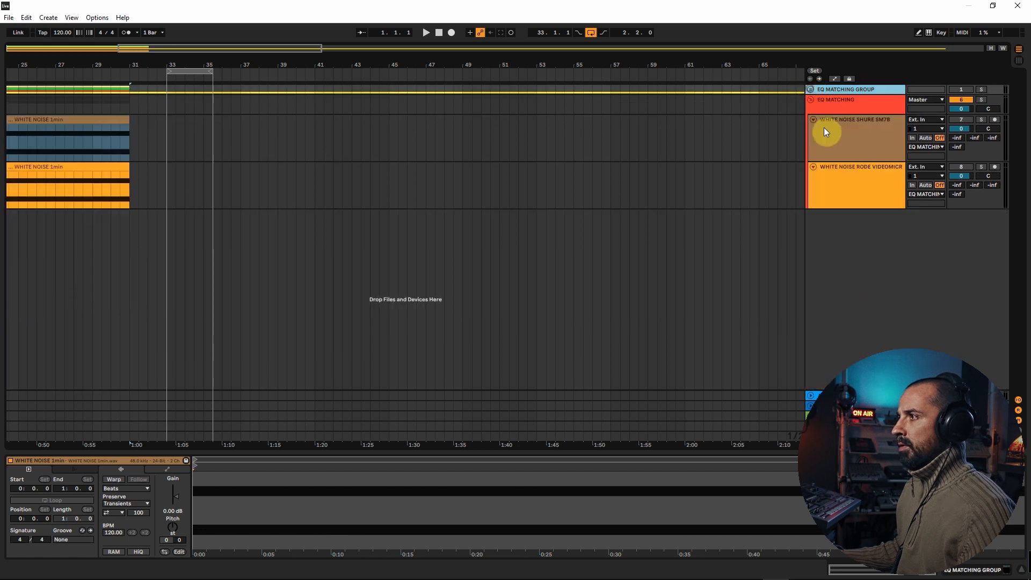
click(841, 203)
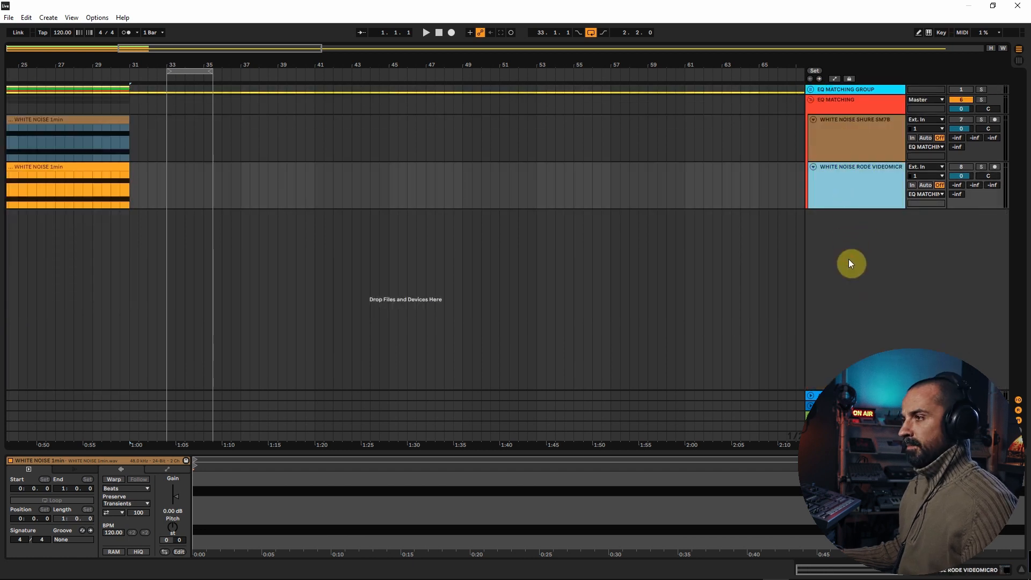
key(ctrl+z)
drag(844, 251, 844, 239)
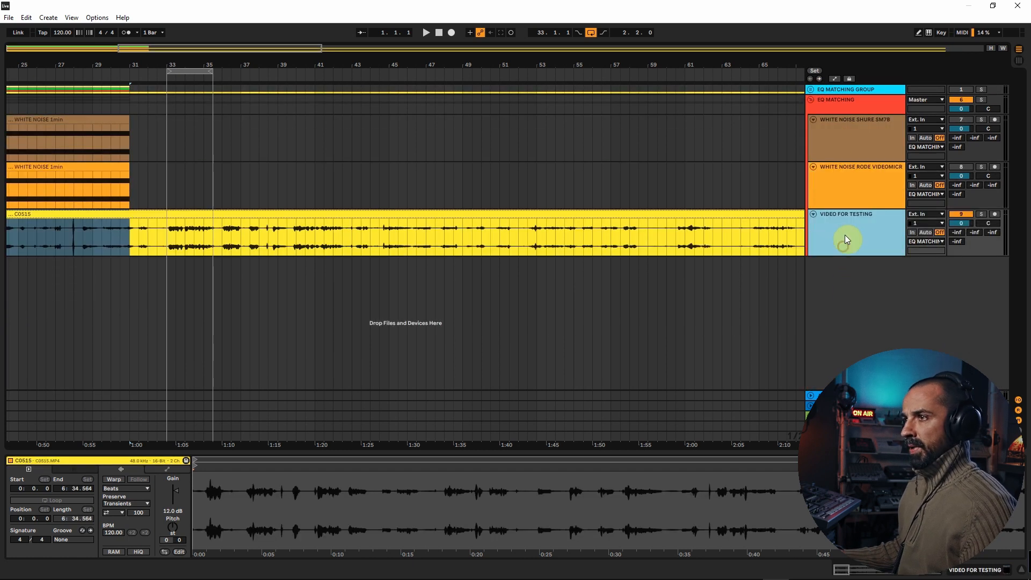
Play the C0515 clip on the VIDEO FOR TESTING track from bar 33
click(463, 254)
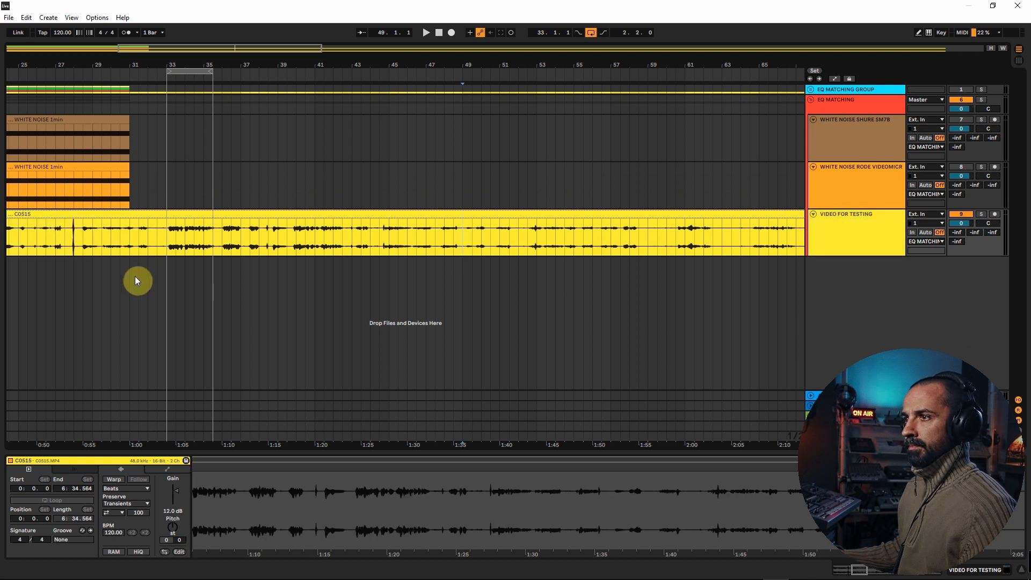
click(167, 237)
key(space)
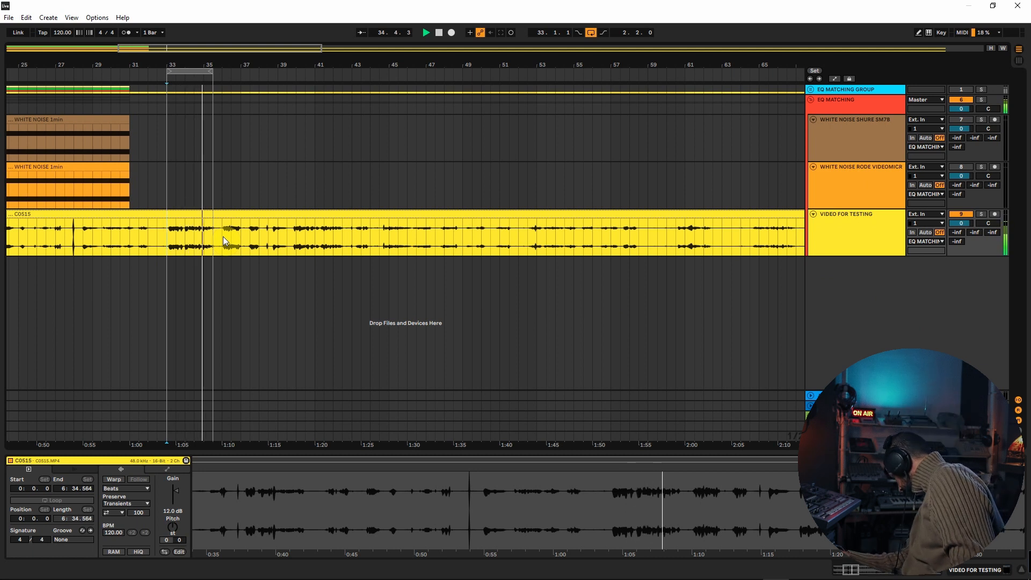
key(space)
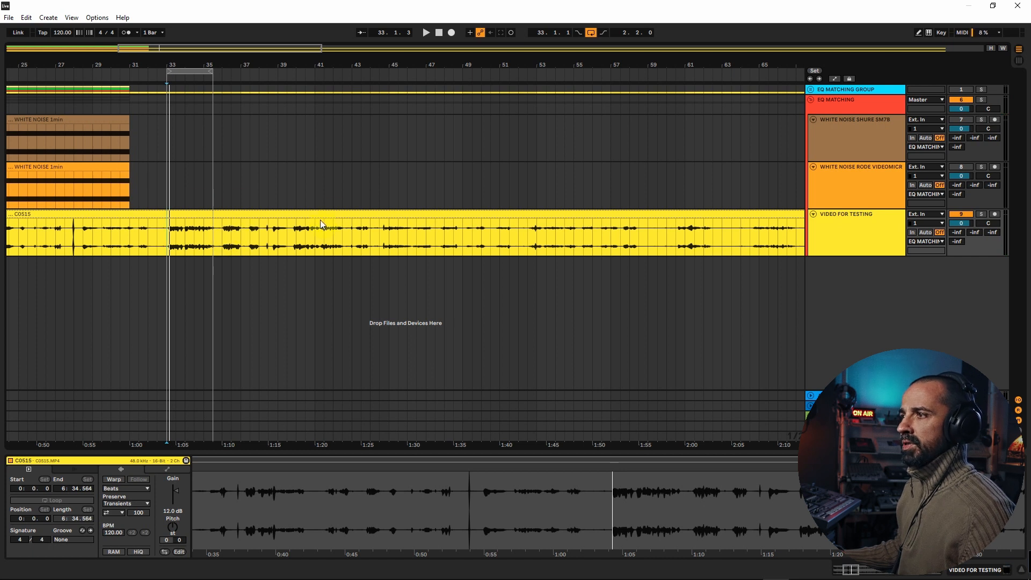
key(space)
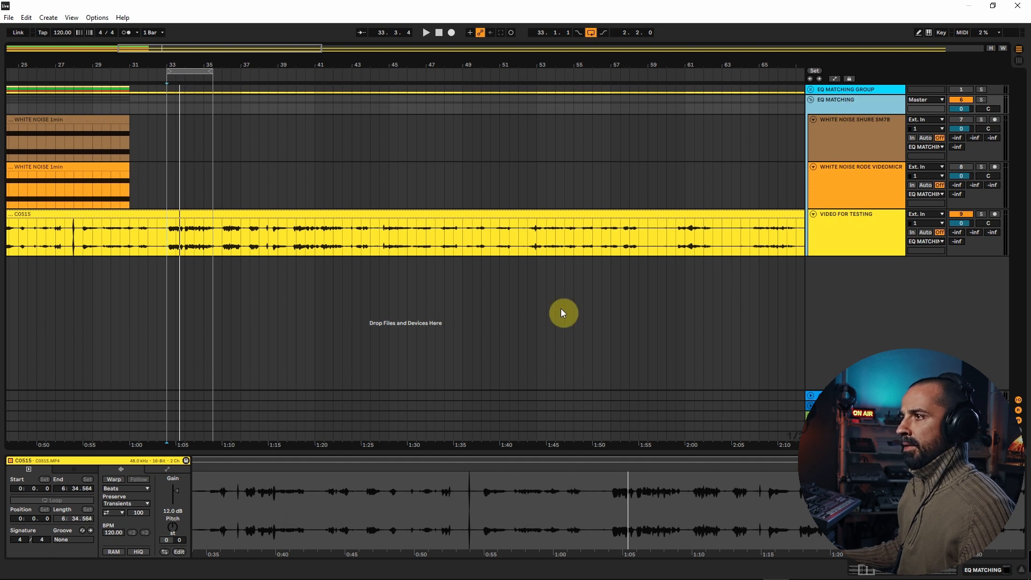
Show the EQ MATCHING group's Ozone 9 Match EQ, set Amount to 0%, and enlarge and reposition the plug-in window
key(ctrl+alt+p)
drag(462, 208, 480, 180)
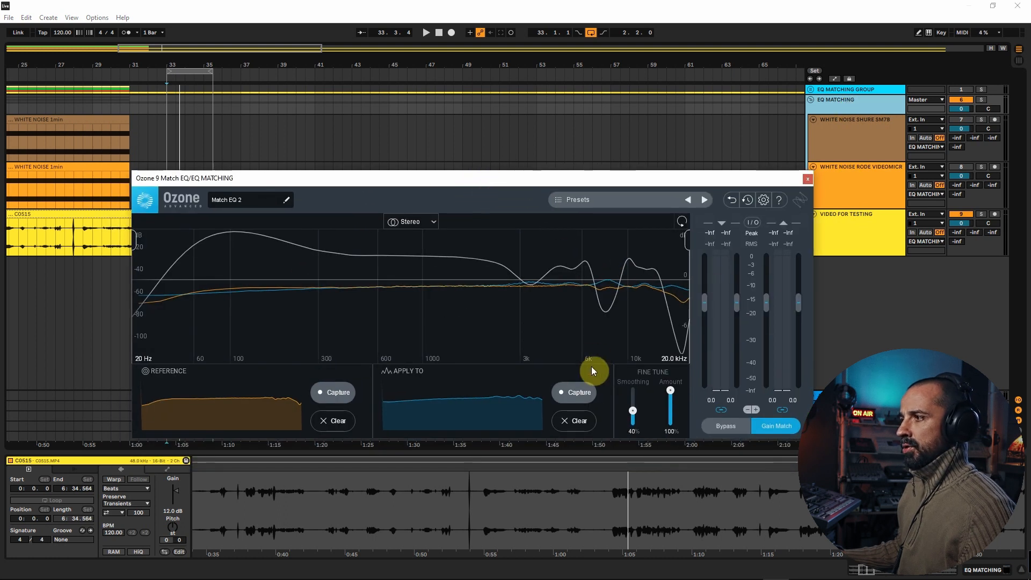
drag(670, 397, 678, 457)
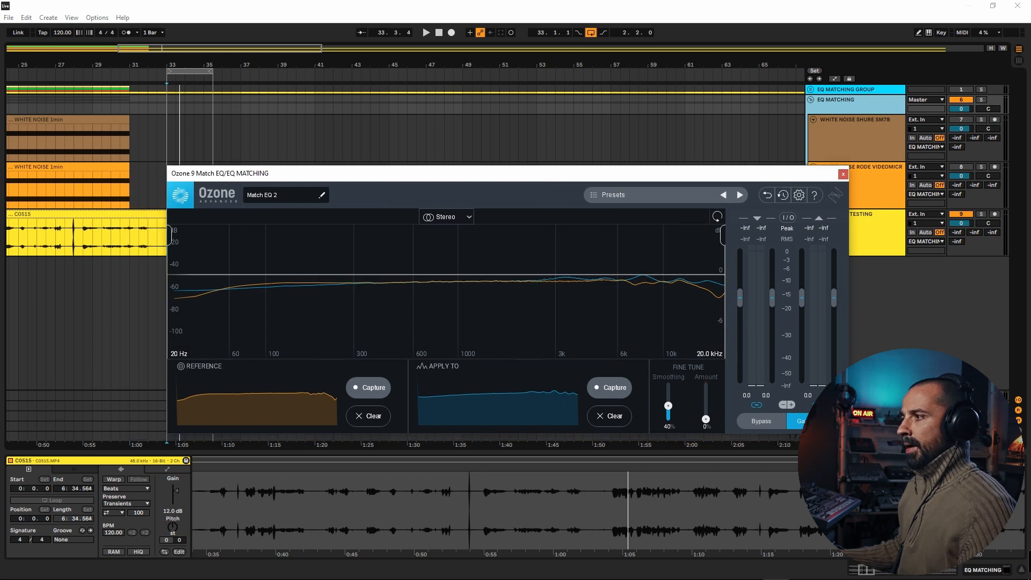
drag(848, 433, 907, 495)
drag(567, 178, 621, 120)
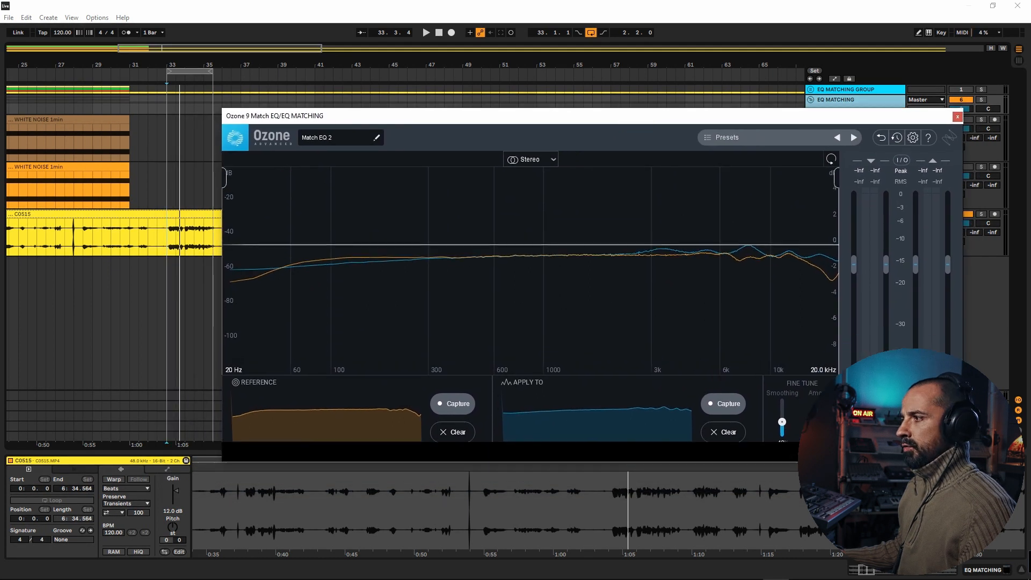
drag(963, 462, 963, 475)
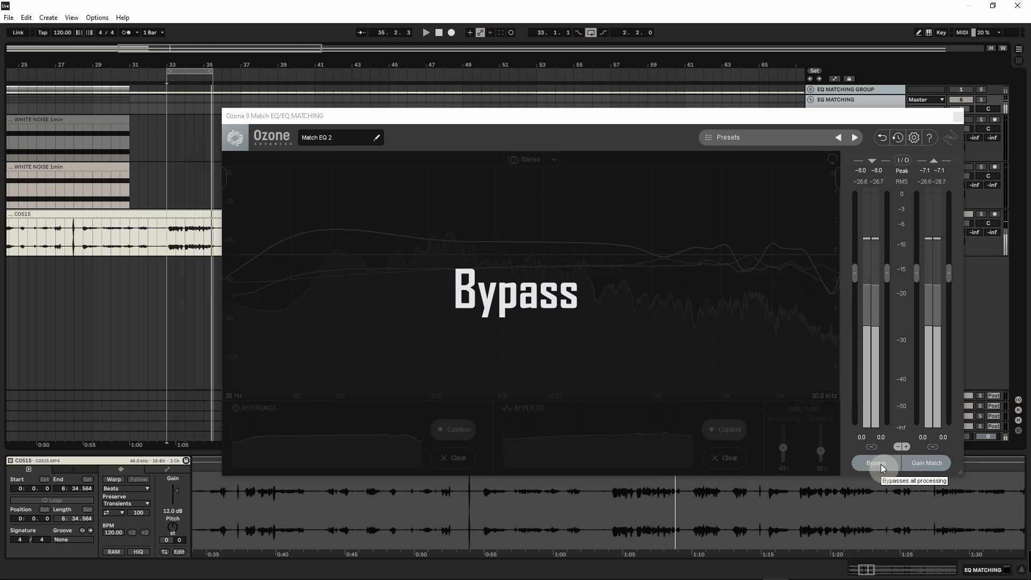
Toggle Match EQ's bypass during playback to compare the test audio with the EQ enabled at 30% Amount
click(880, 464)
click(881, 462)
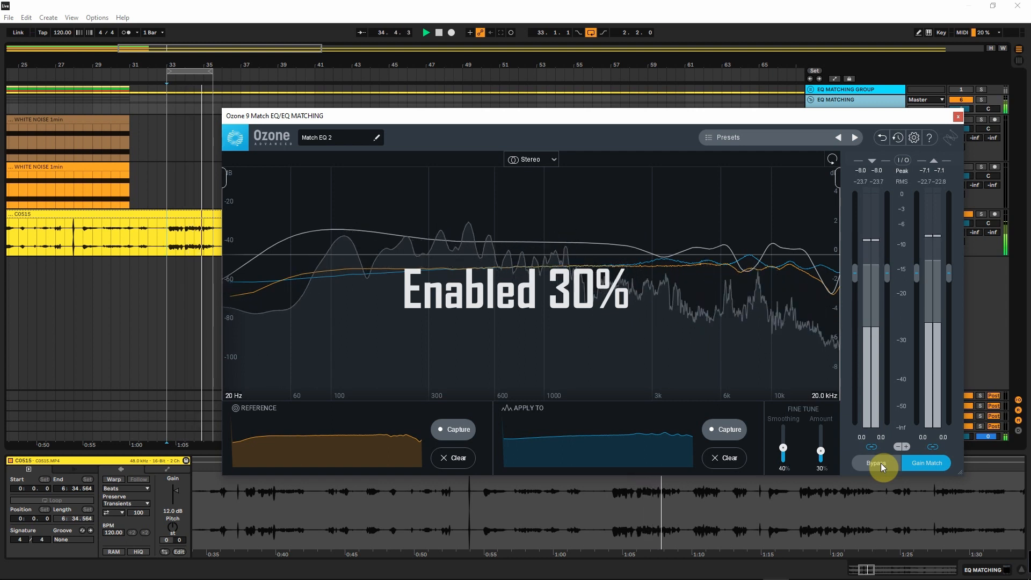
click(880, 463)
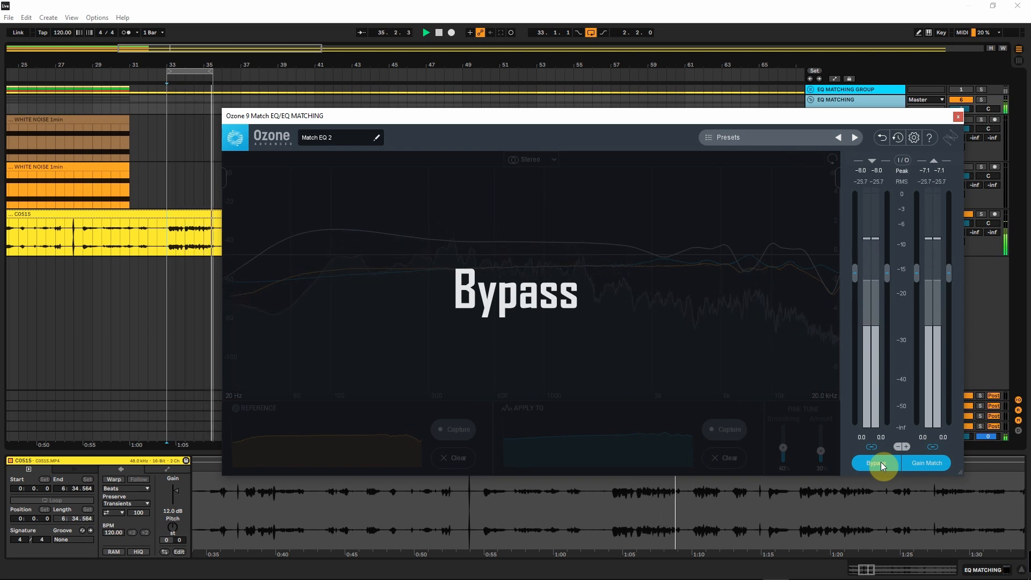
click(881, 463)
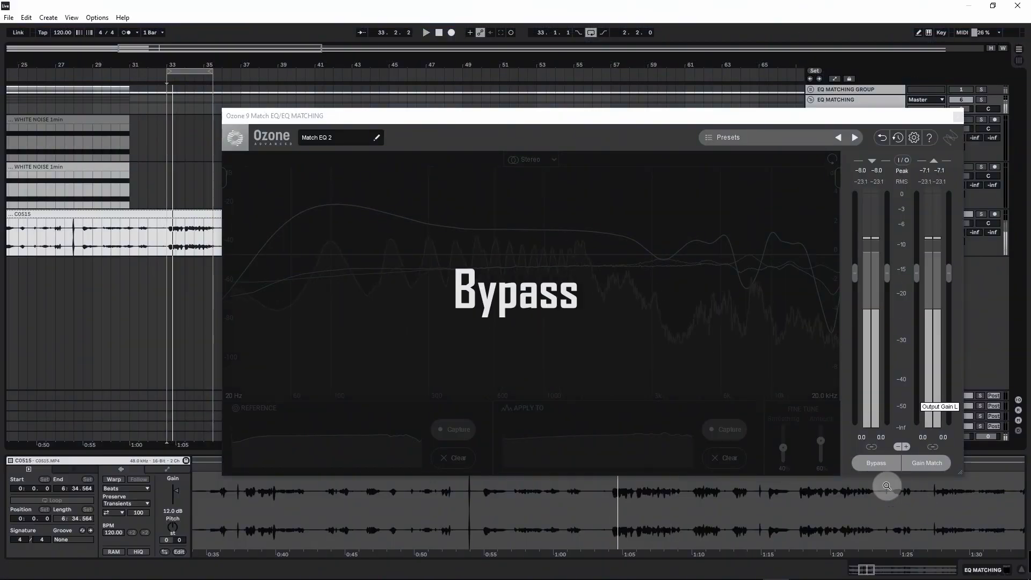
Toggle Match EQ's bypass during playback to compare the test audio with the EQ enabled at 60% Amount
click(871, 461)
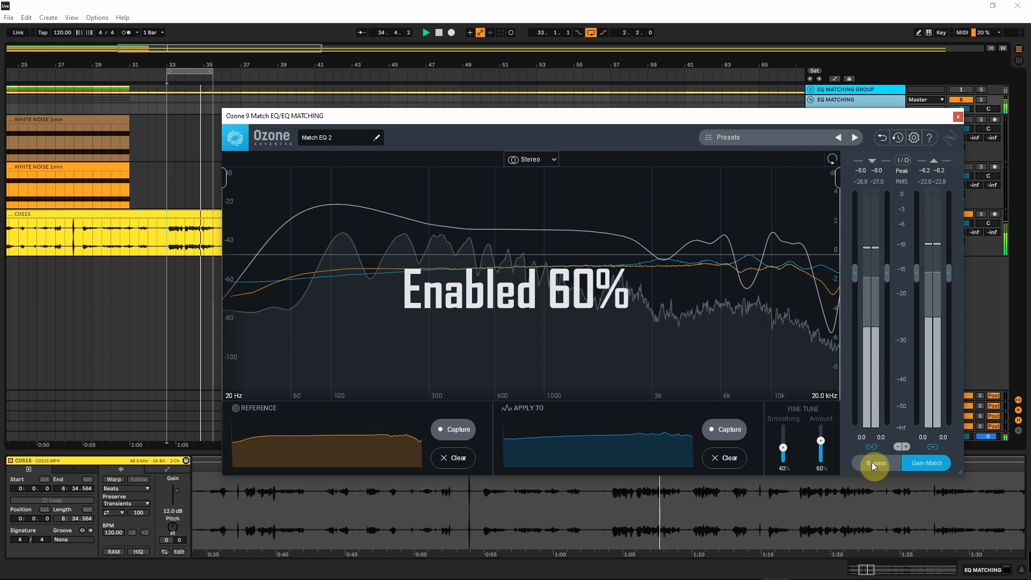
click(872, 461)
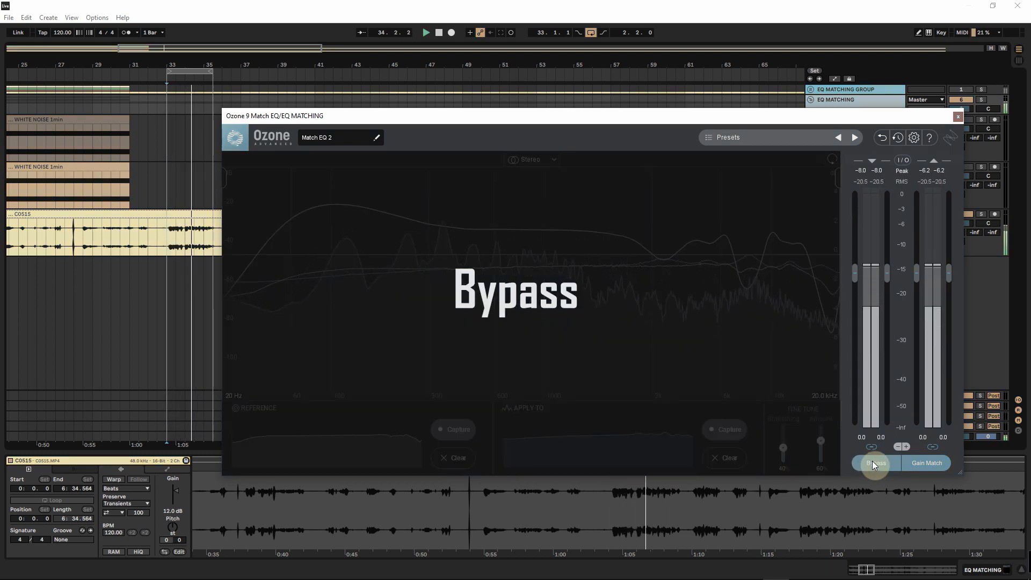
click(872, 461)
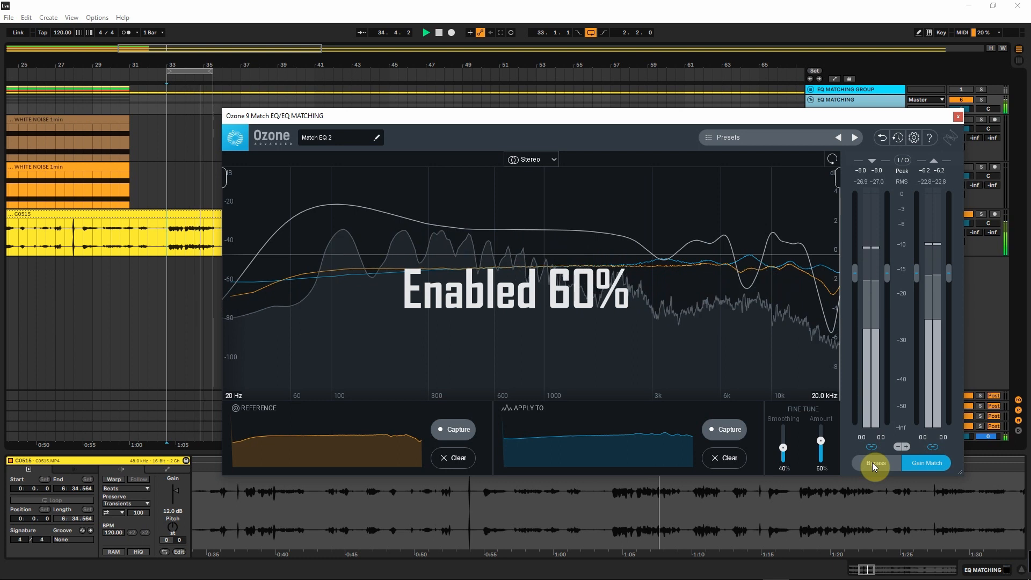
click(872, 462)
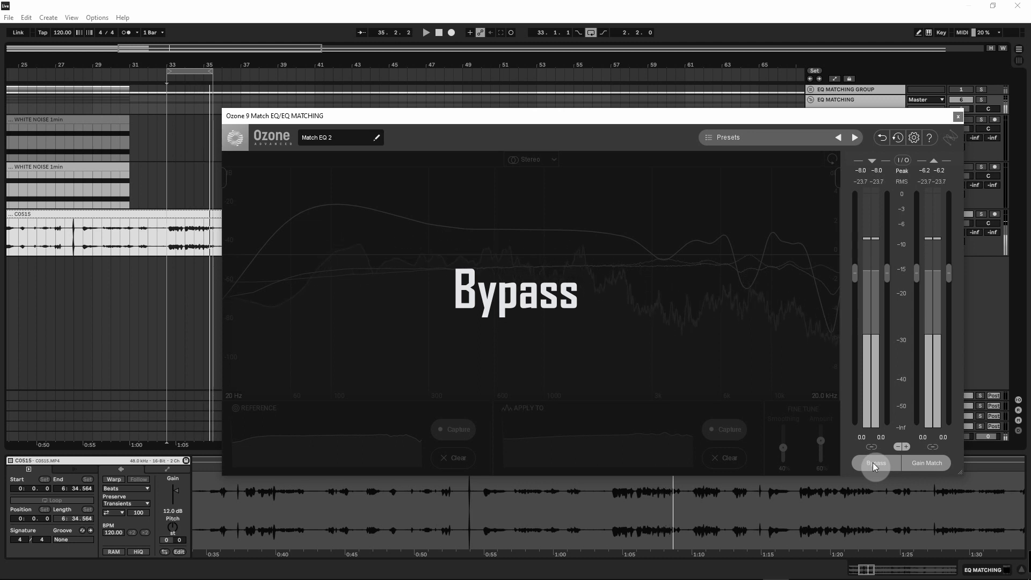
Toggle Match EQ's bypass during playback to compare the test audio with the EQ enabled at 100% Amount
click(871, 462)
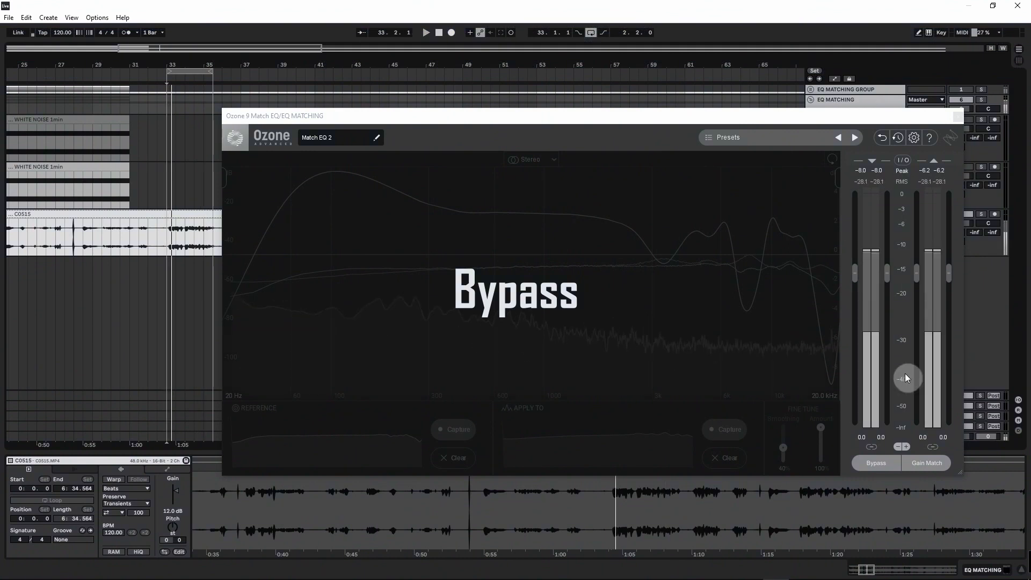
click(877, 462)
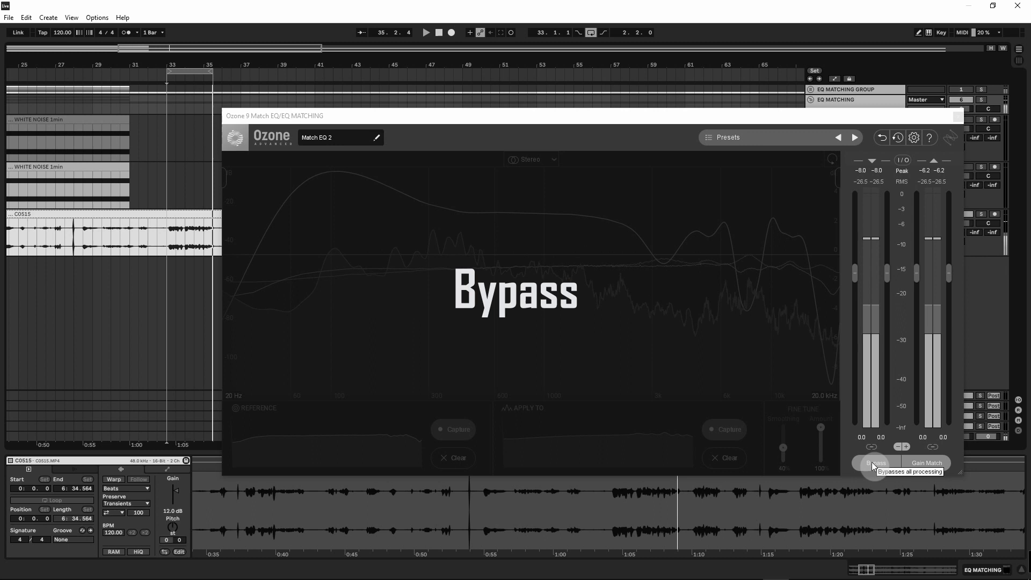
click(874, 463)
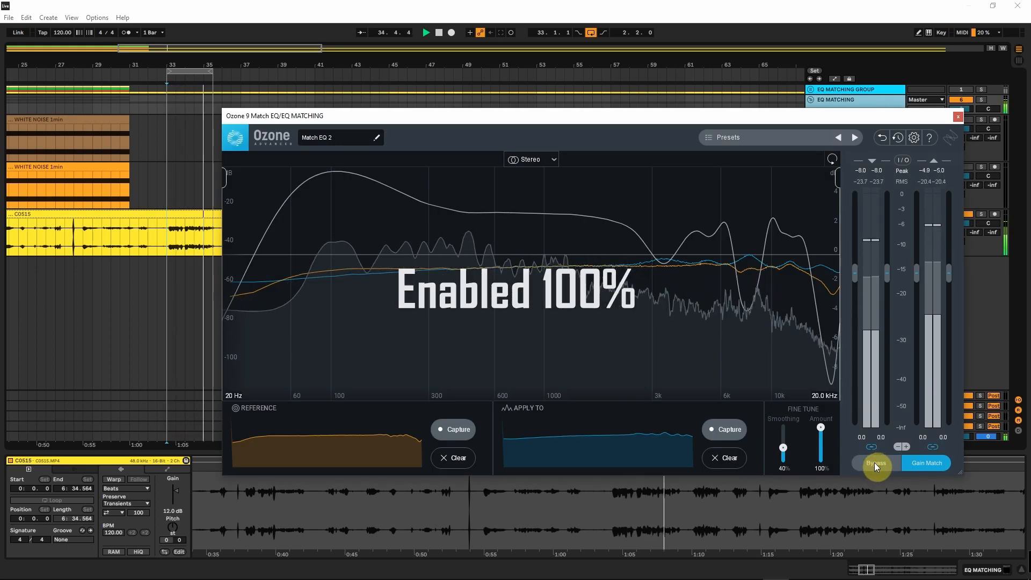
click(874, 462)
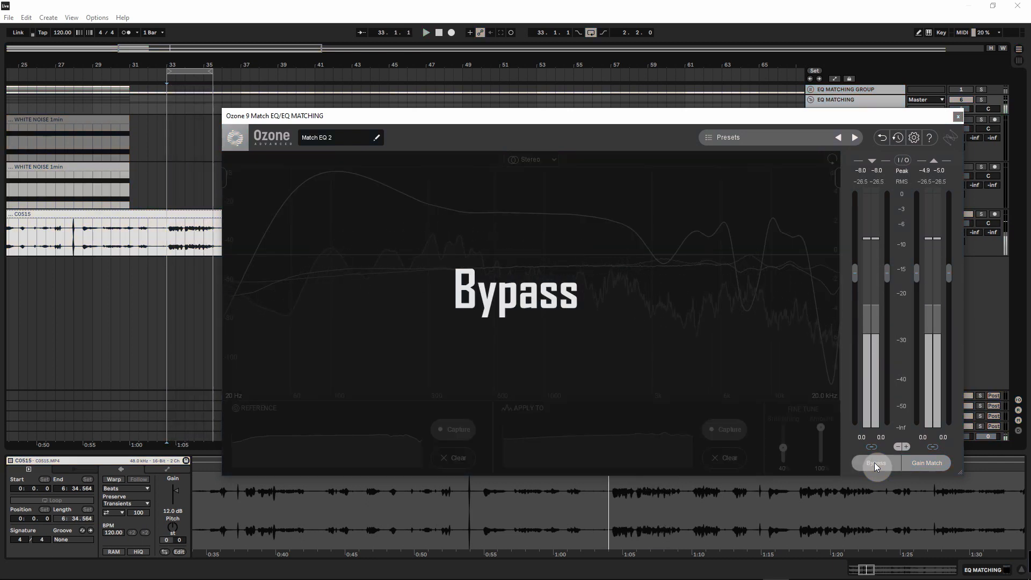
click(874, 462)
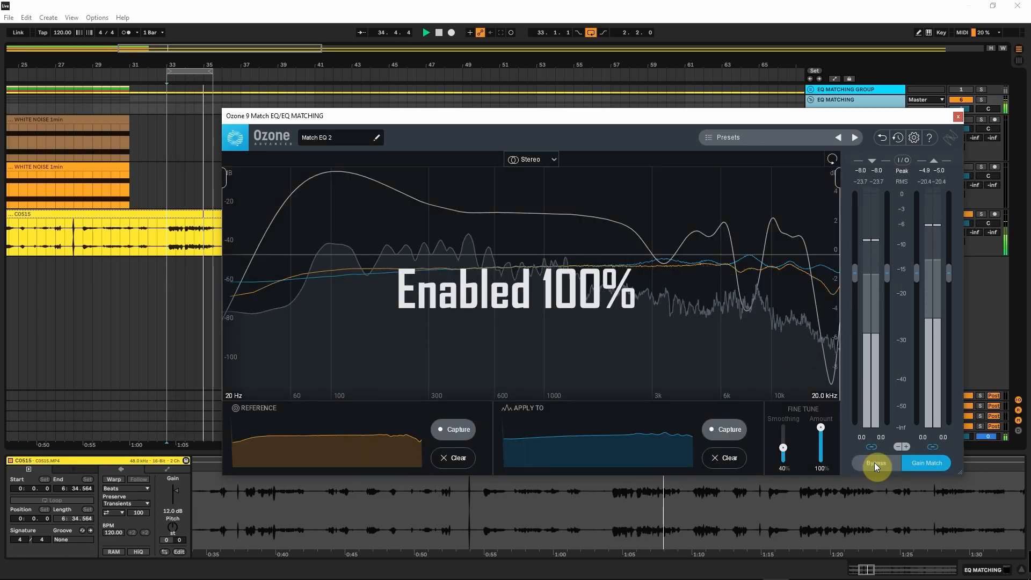
click(874, 462)
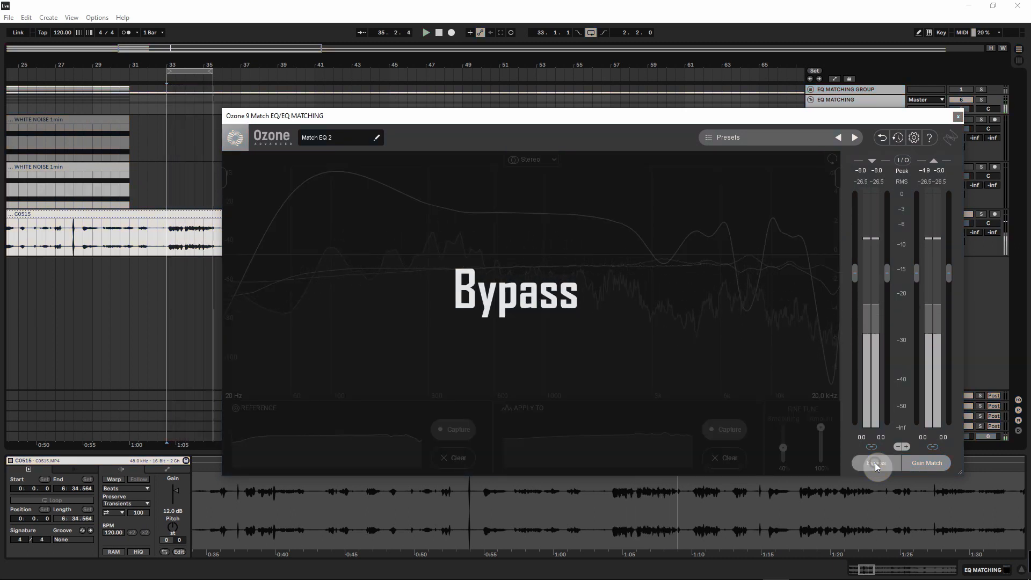
click(874, 462)
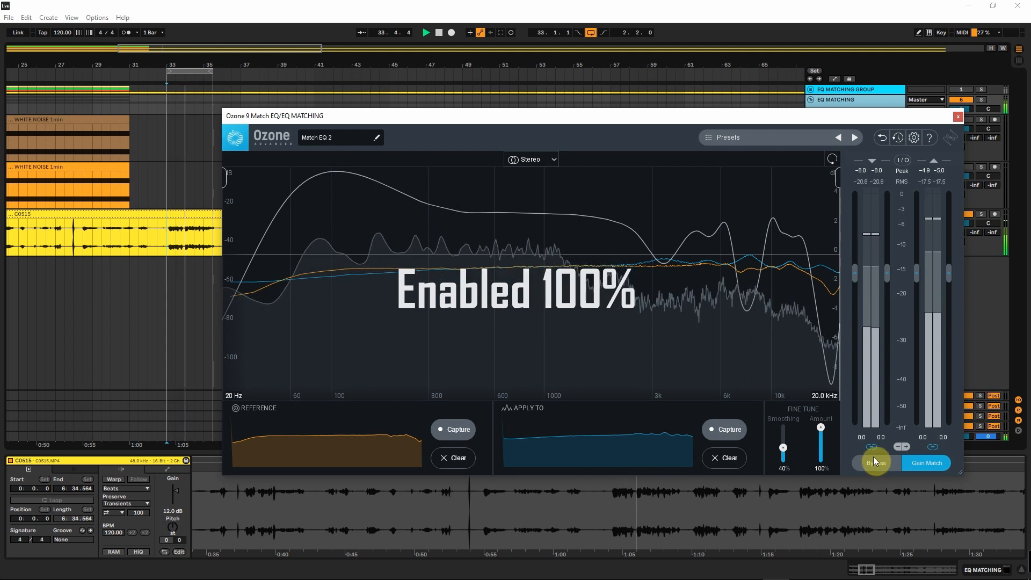
click(754, 20)
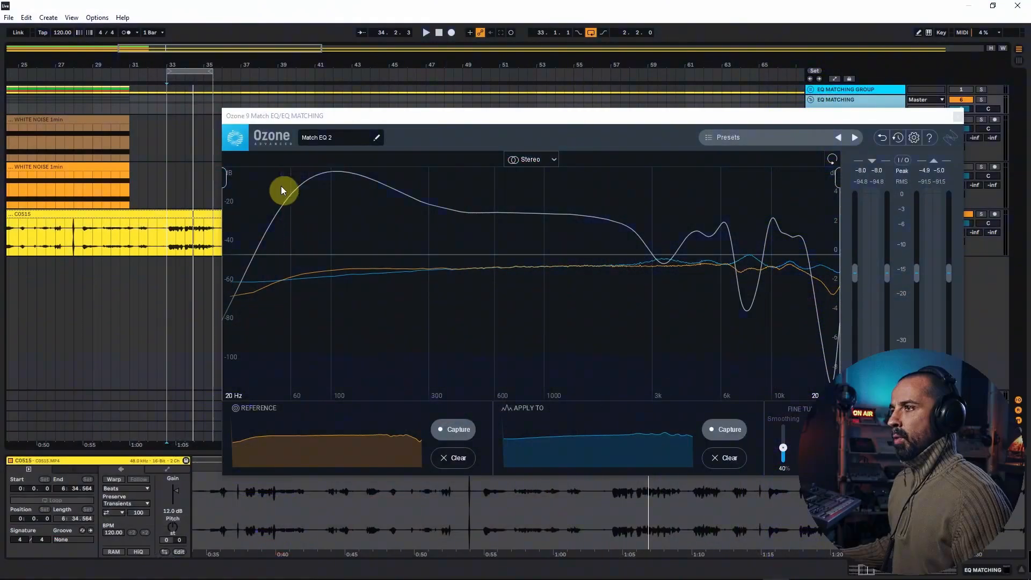
Restrict Match EQ to frequencies above 3.0 kHz and toggle its bypass during playback to compare the effect on the highs
drag(225, 179, 654, 252)
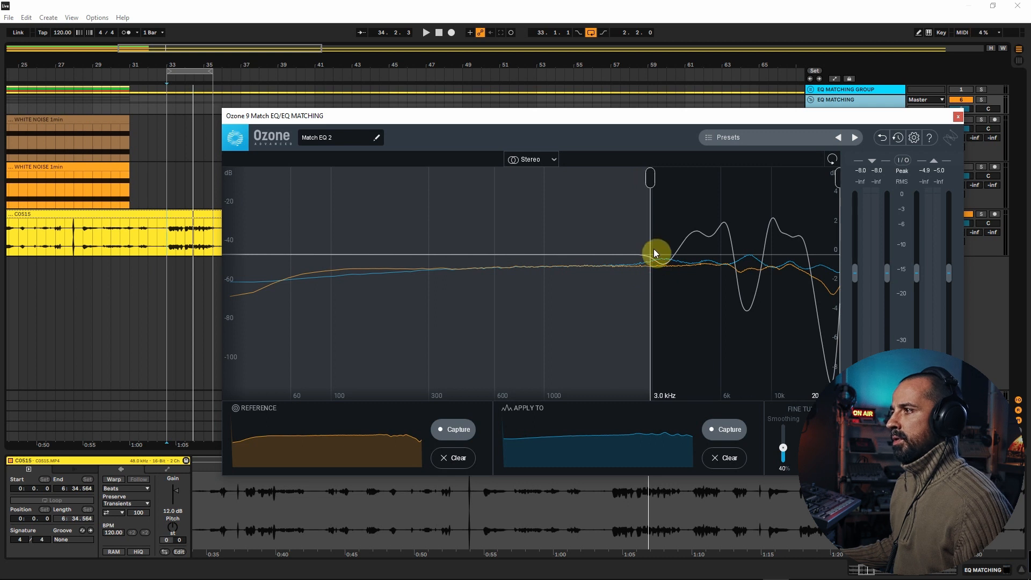
click(875, 463)
click(674, 5)
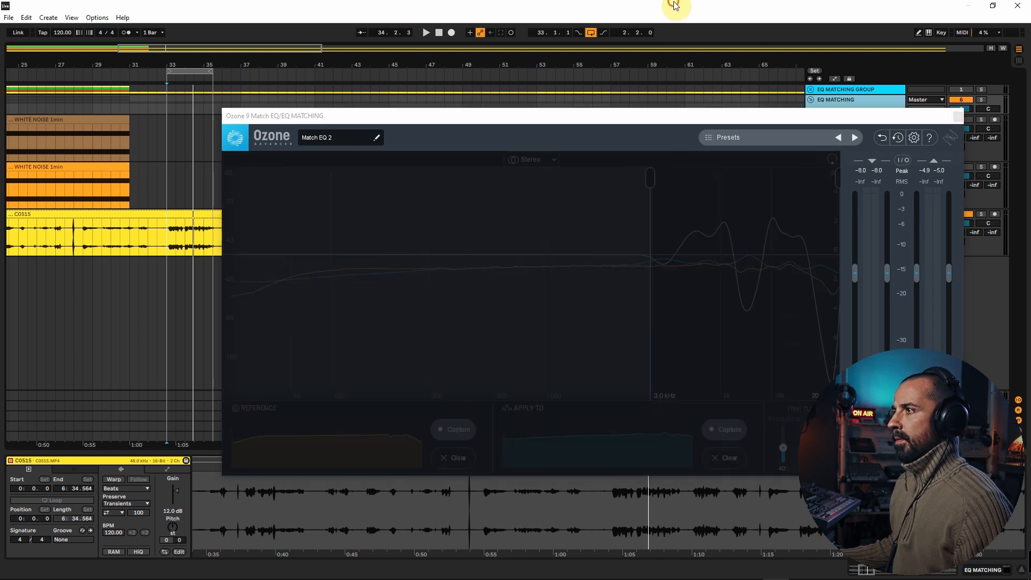
key(space)
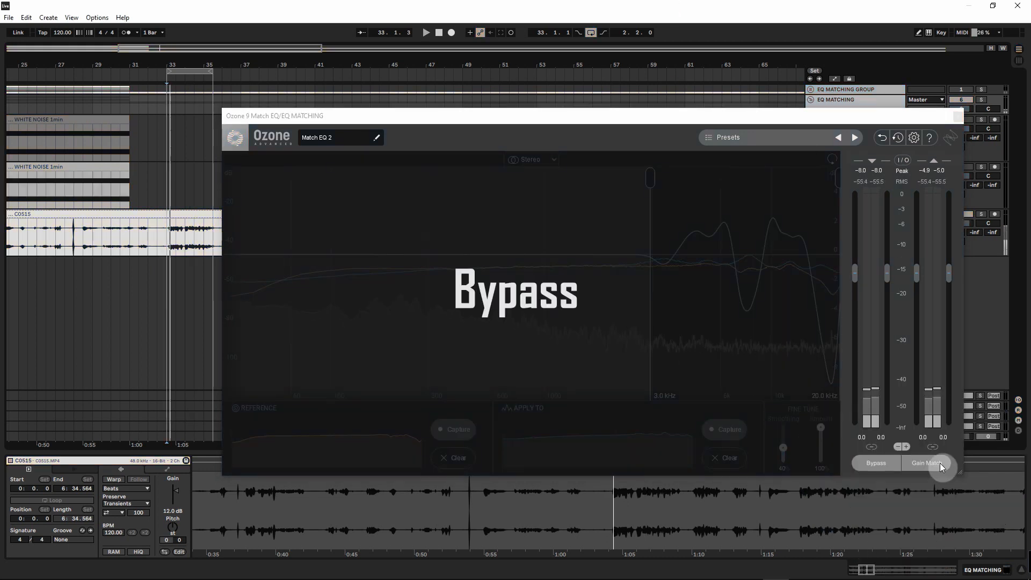
click(870, 463)
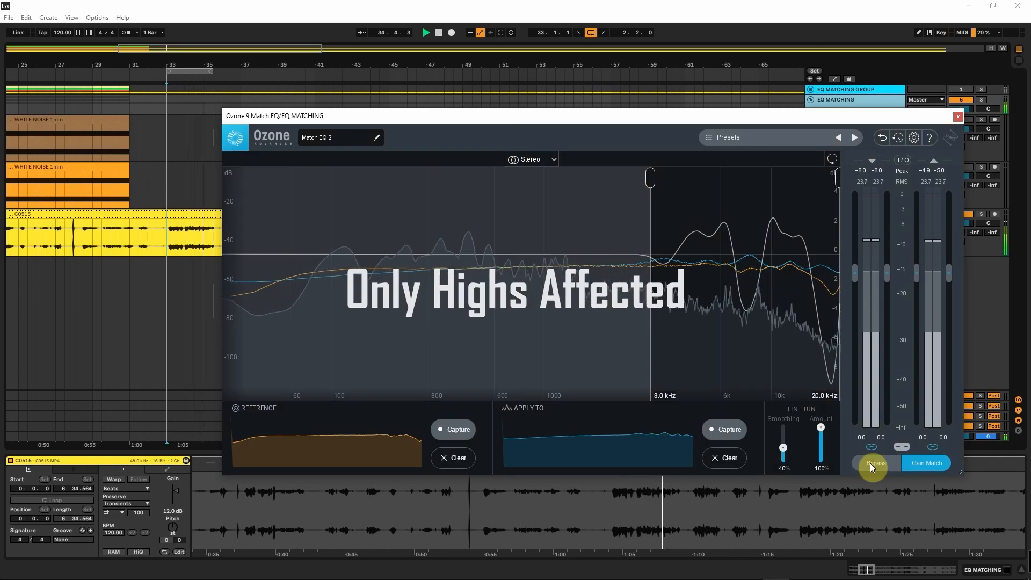
click(869, 463)
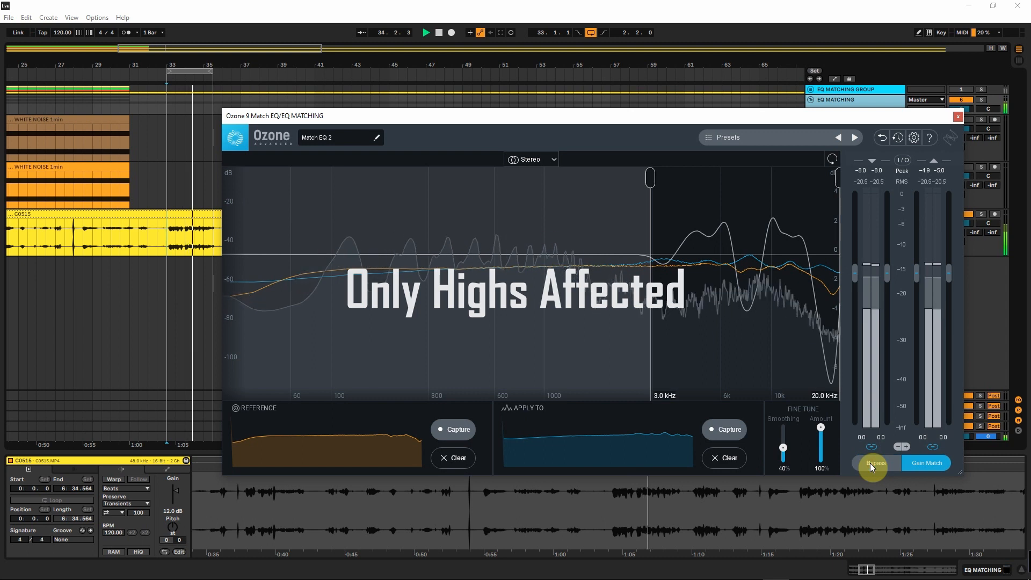
click(871, 463)
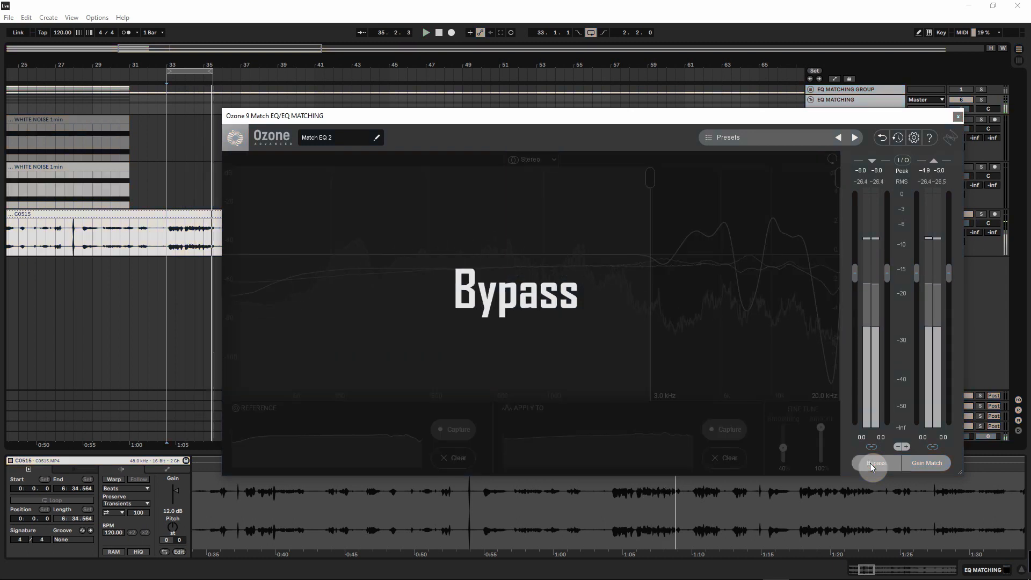
click(871, 464)
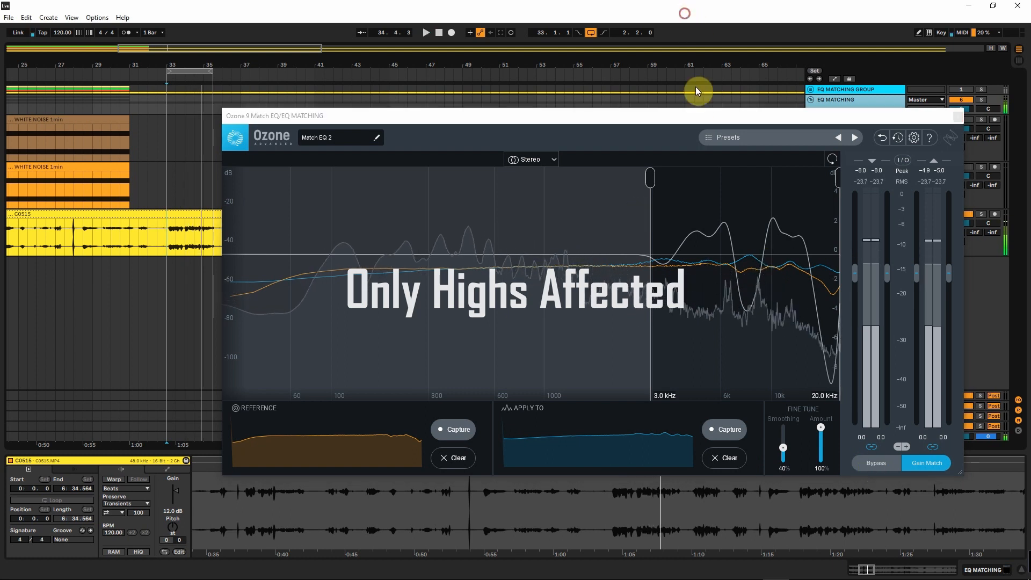
Restrict Match EQ to the range from 20 Hz to 3.1 kHz and compare bypassed and enabled playback of the bass
drag(650, 177, 219, 196)
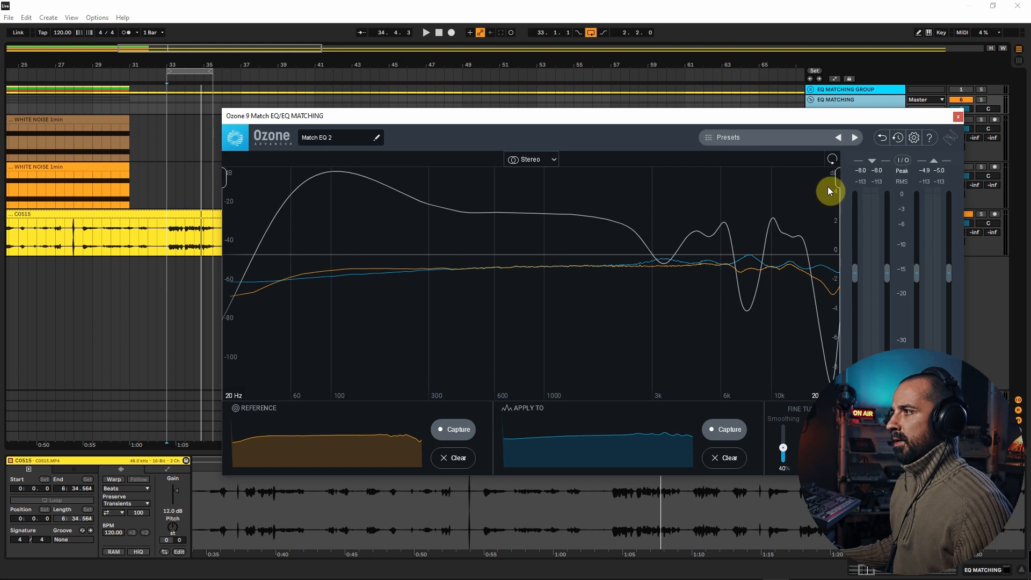
drag(838, 179, 653, 211)
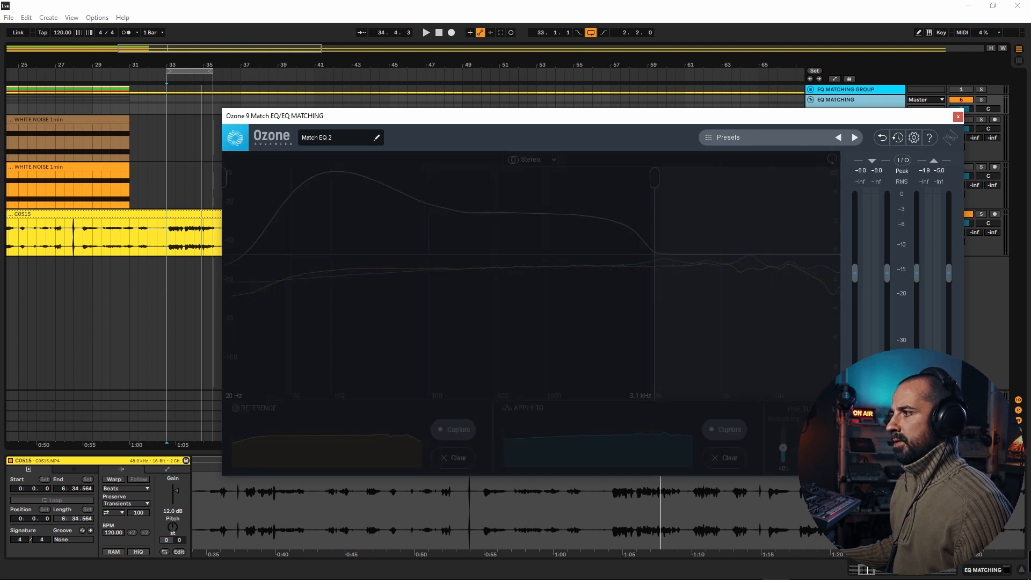
click(881, 460)
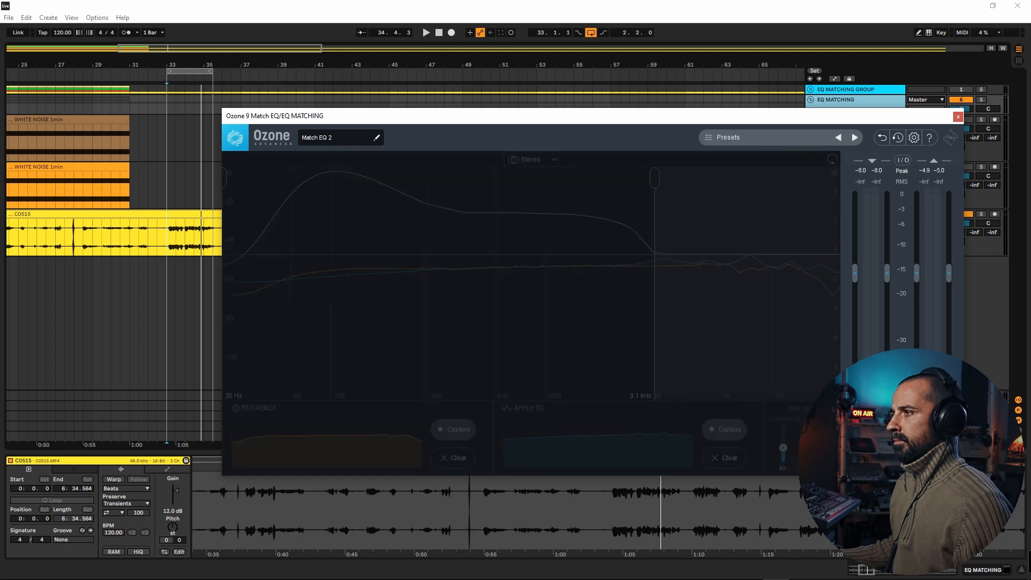
click(875, 463)
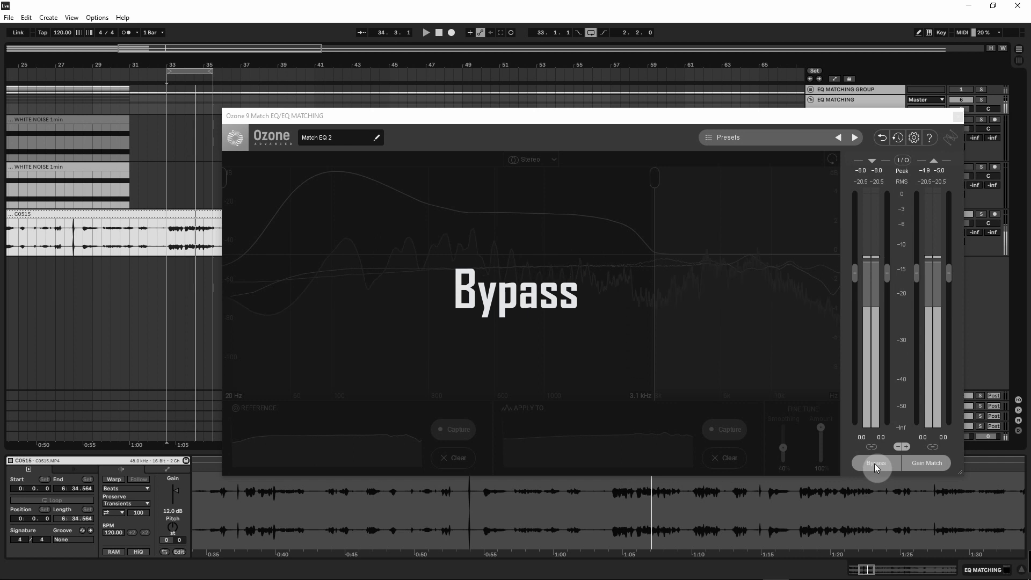
click(875, 462)
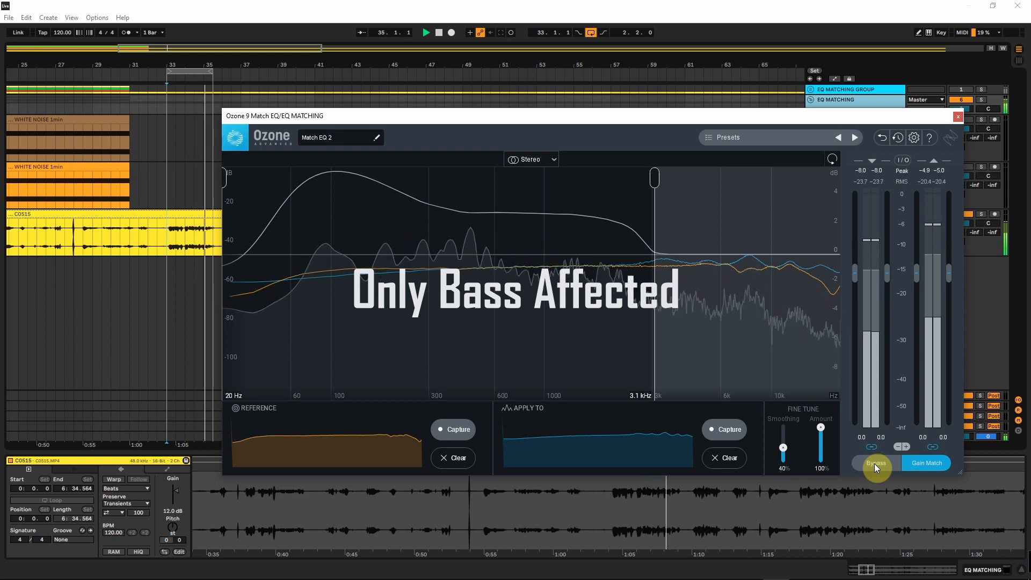
click(875, 462)
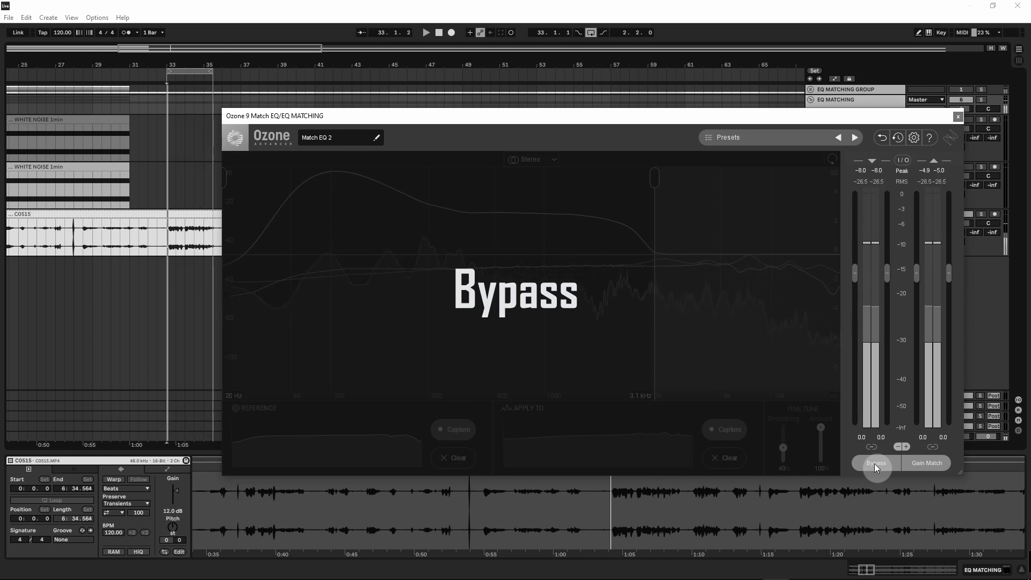
click(875, 463)
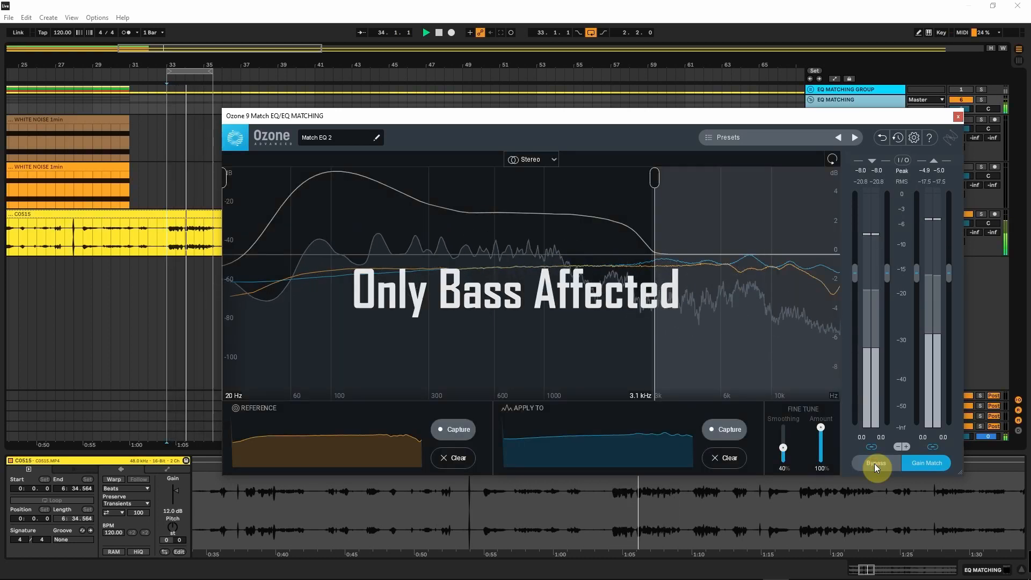
Restore Match EQ's upper frequency limit to 20.0 kHz and compare bypassed and enabled playback with Amount set to 50%
drag(656, 177, 865, 198)
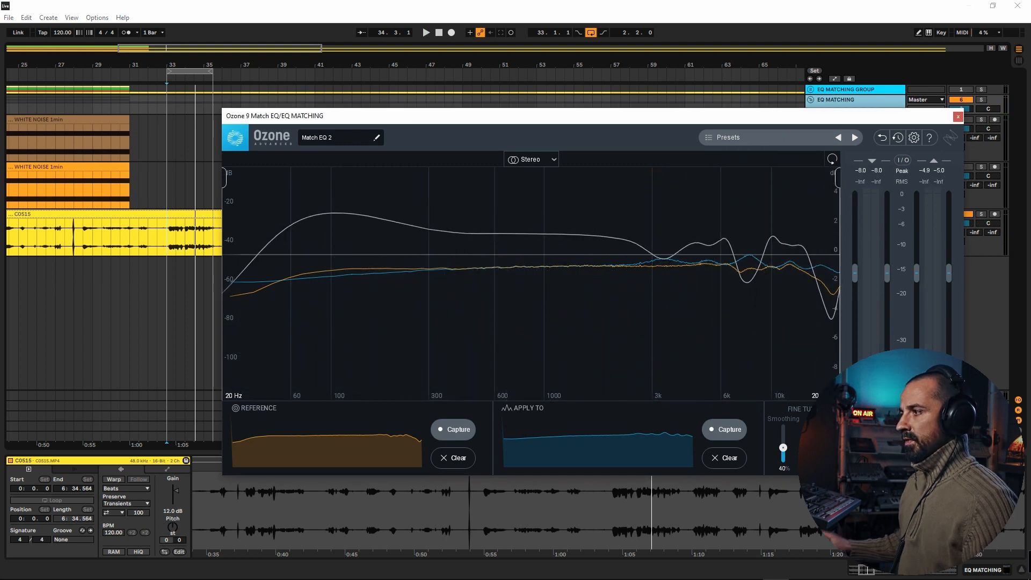
click(753, 5)
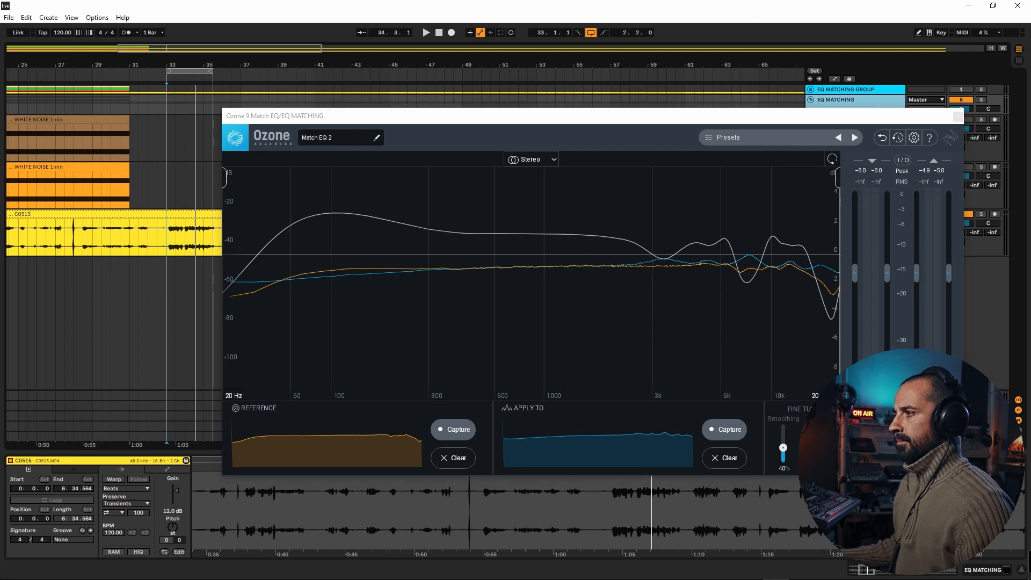
key(space)
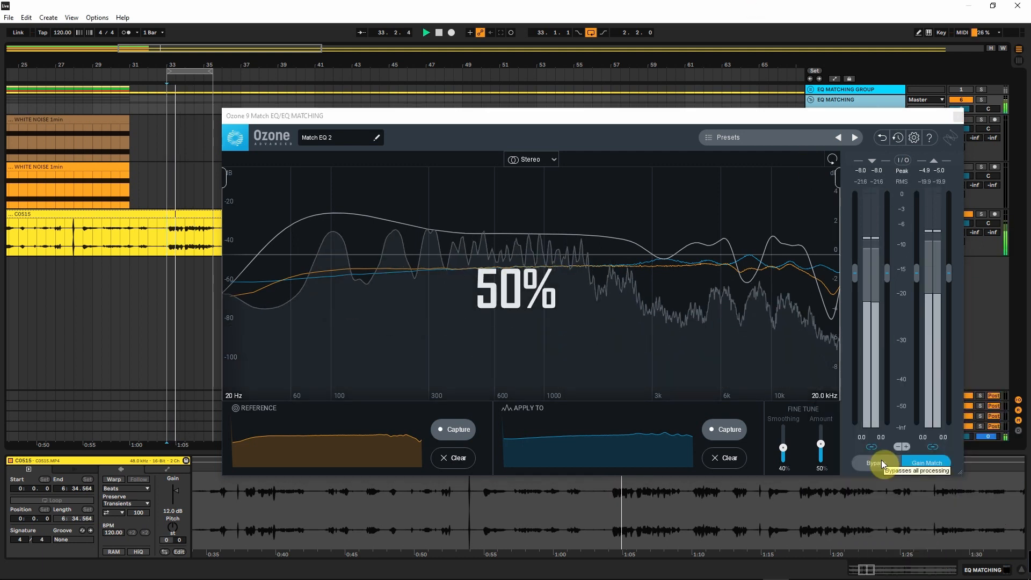
click(882, 463)
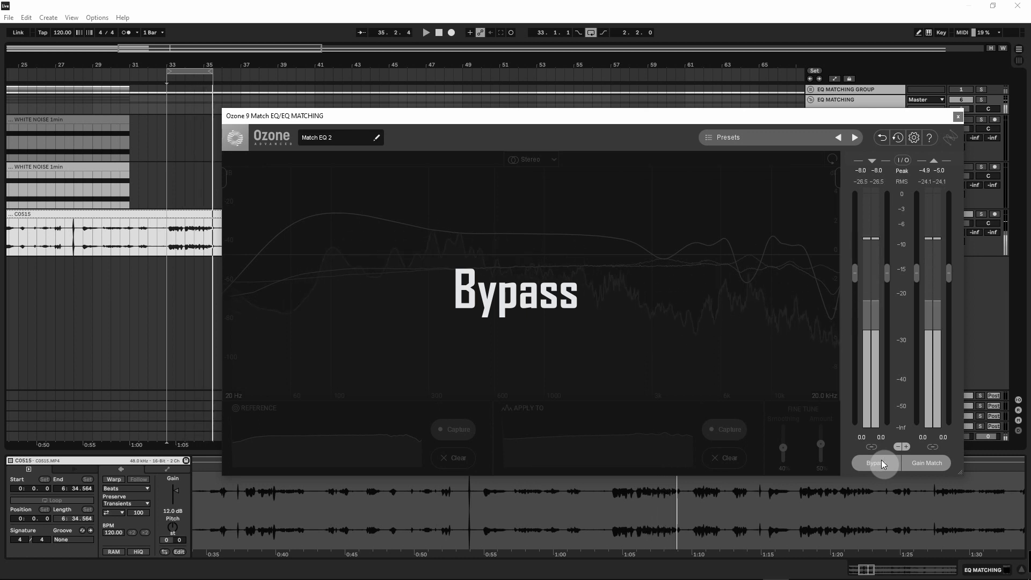
click(882, 462)
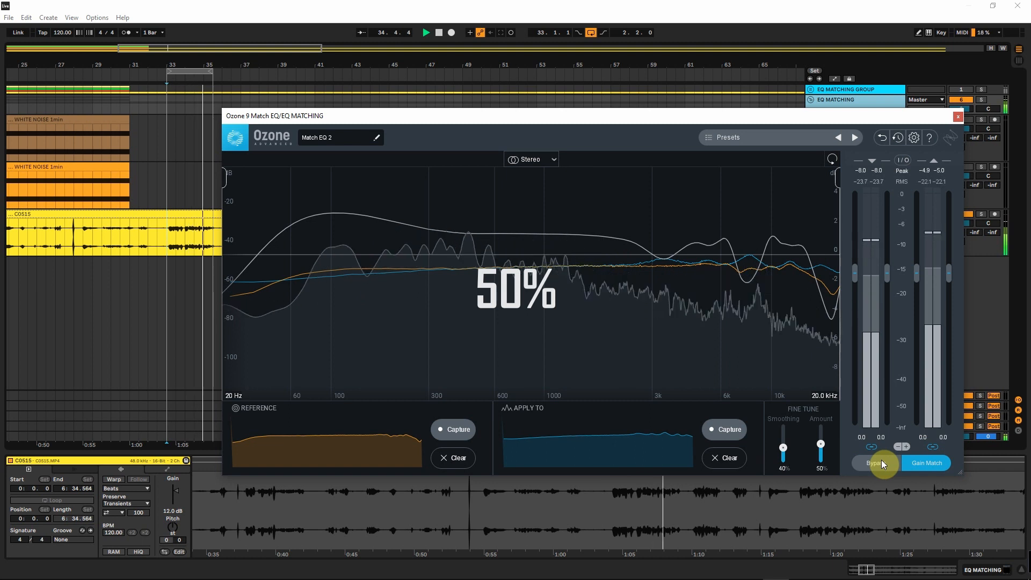
click(882, 462)
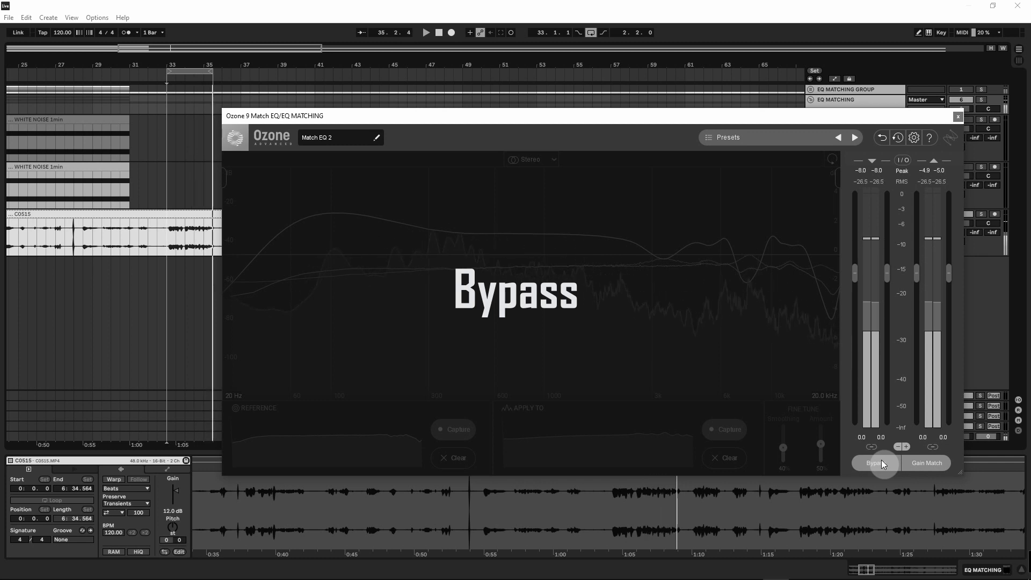
click(882, 463)
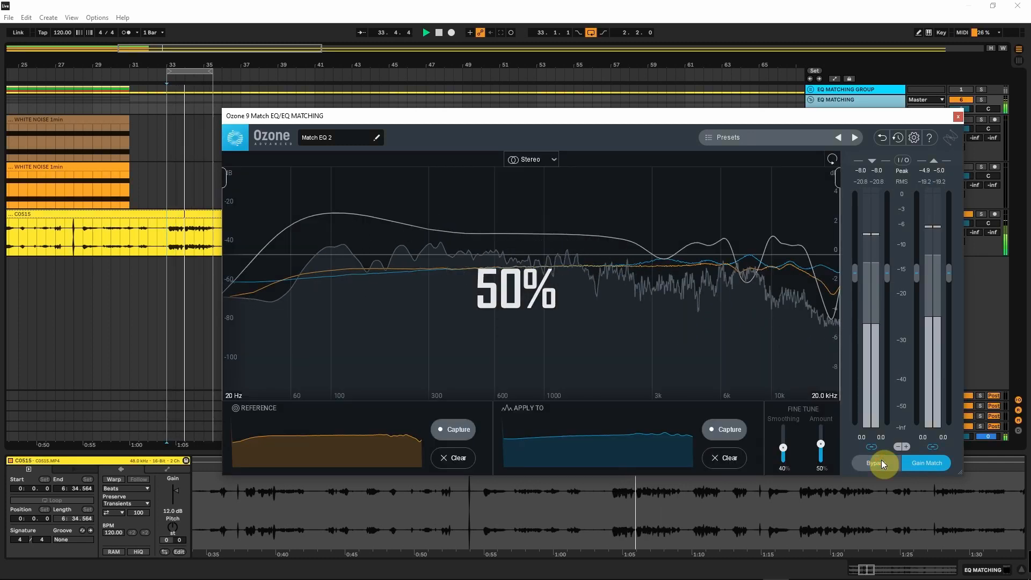